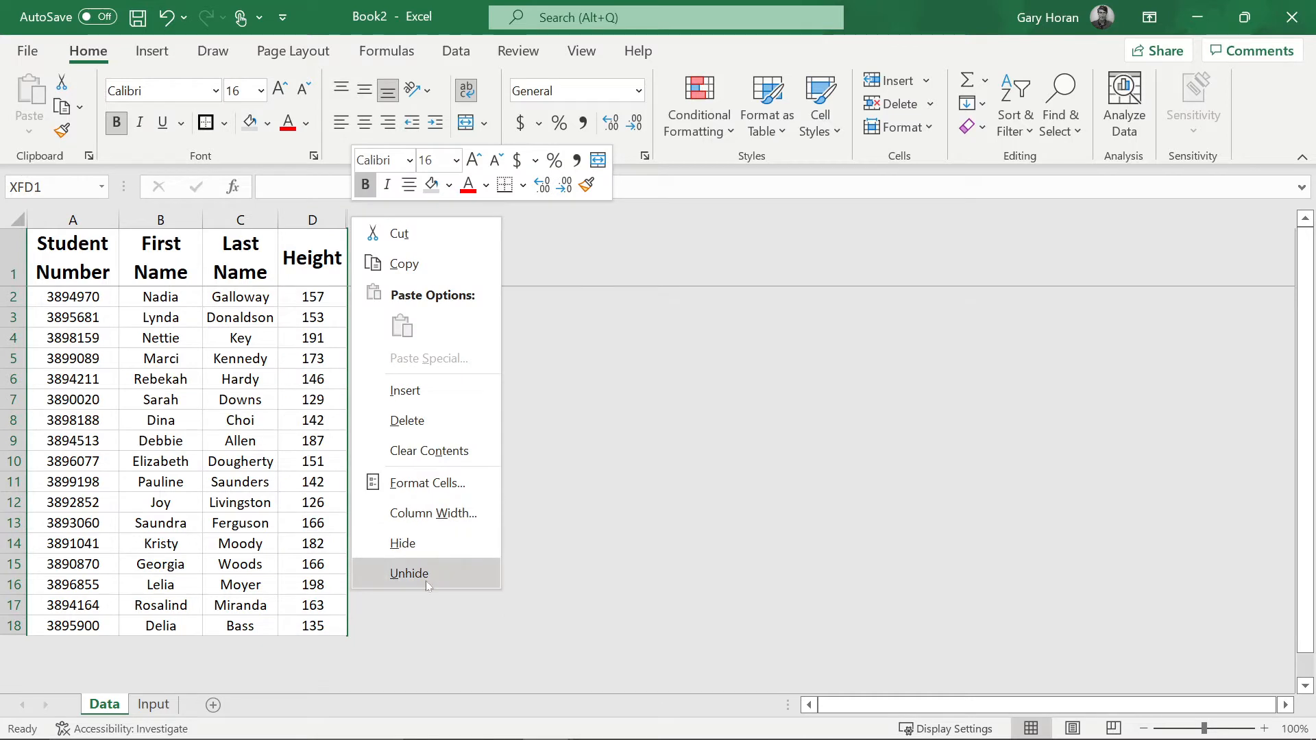
Unhide column XFD next to the Height column on the Data sheet
left_click(426, 581)
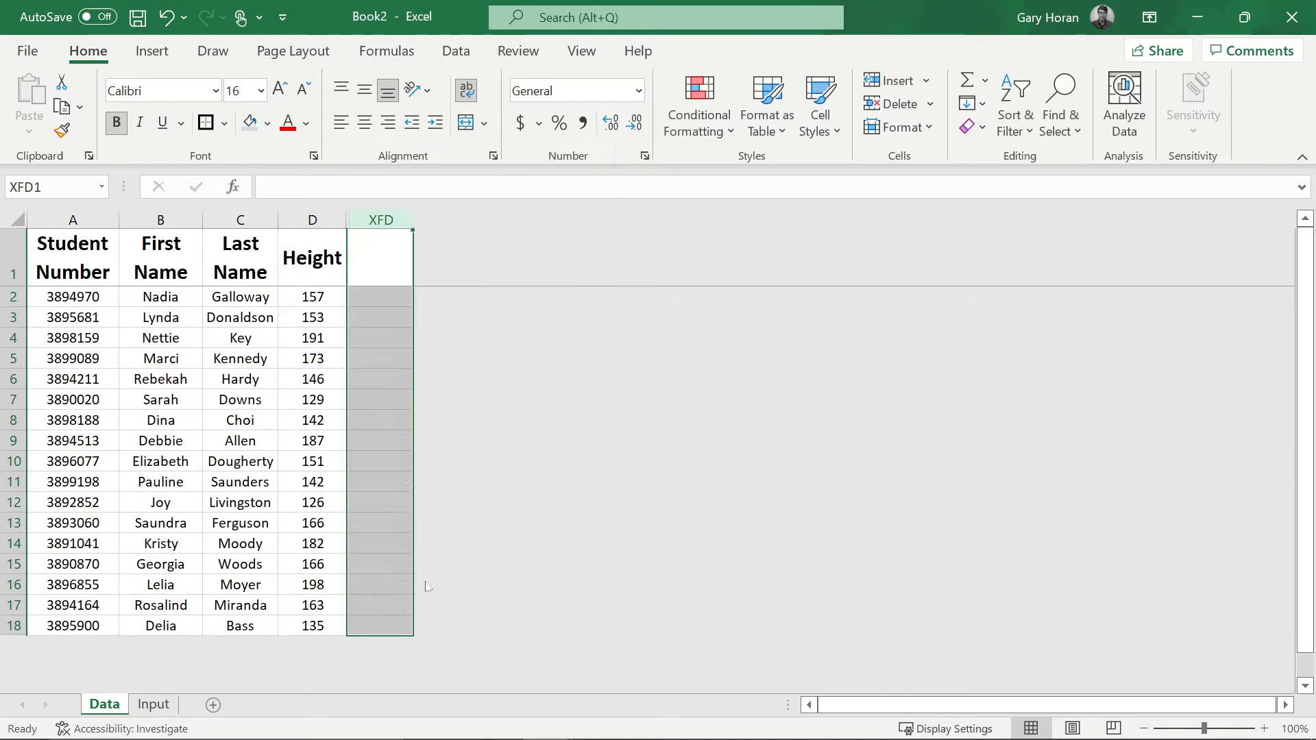
left_click(342, 216)
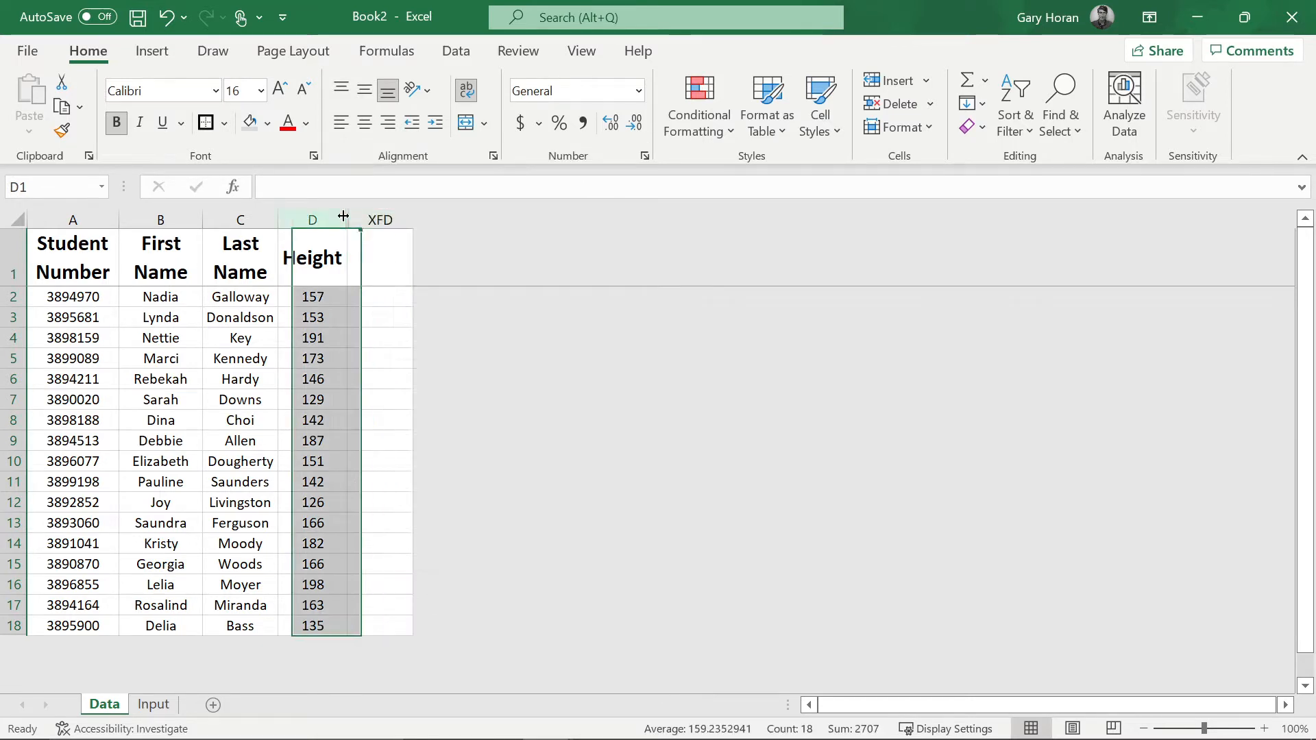
right_click(342, 217)
left_click(431, 581)
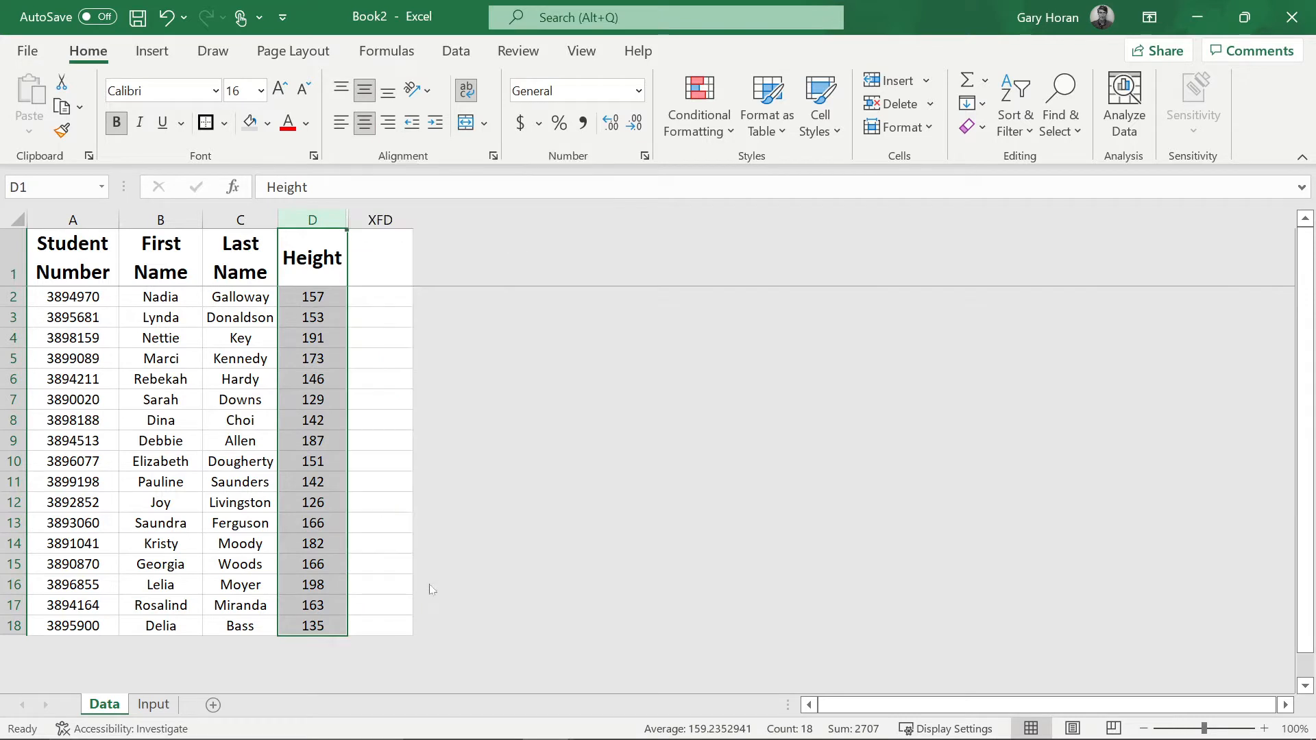
Unhide all hidden columns between column D and column XFD and return to the student table
left_click(374, 218, "shift")
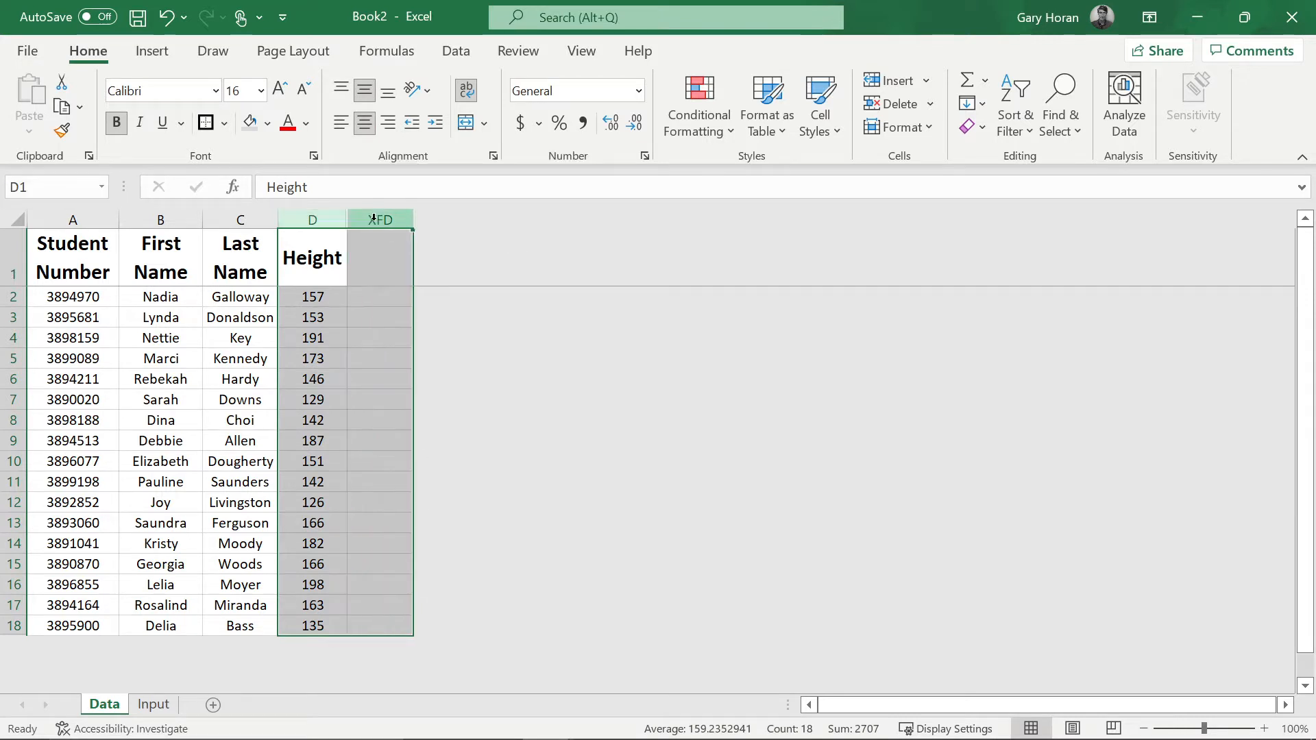
left_click(374, 219)
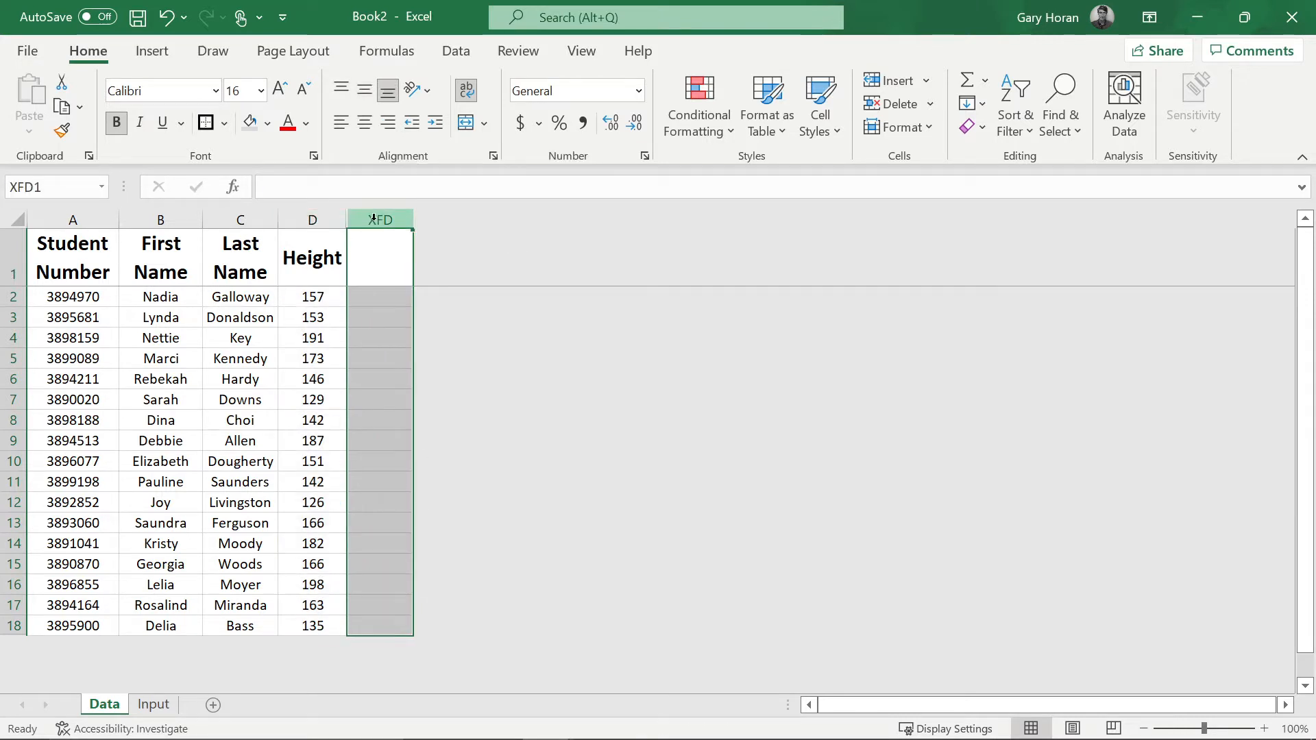
left_click(312, 219, "shift")
right_click(345, 258)
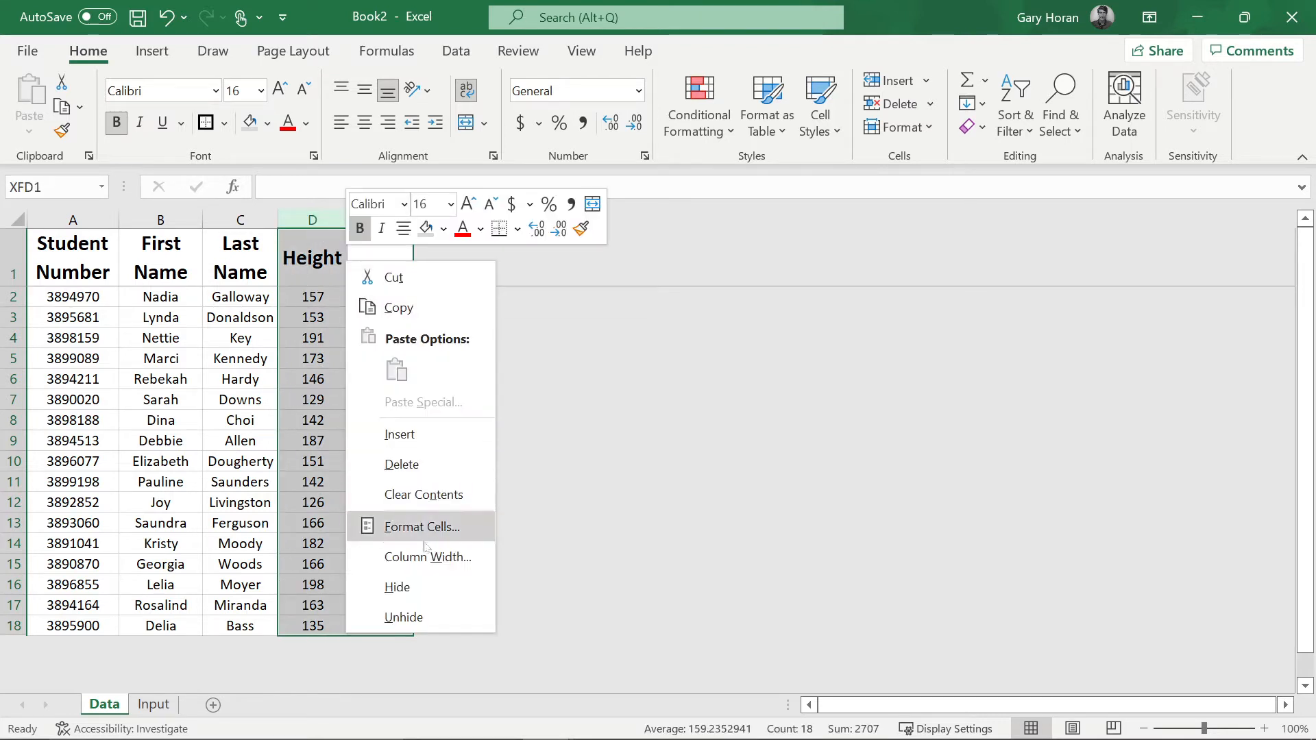
left_click(401, 616)
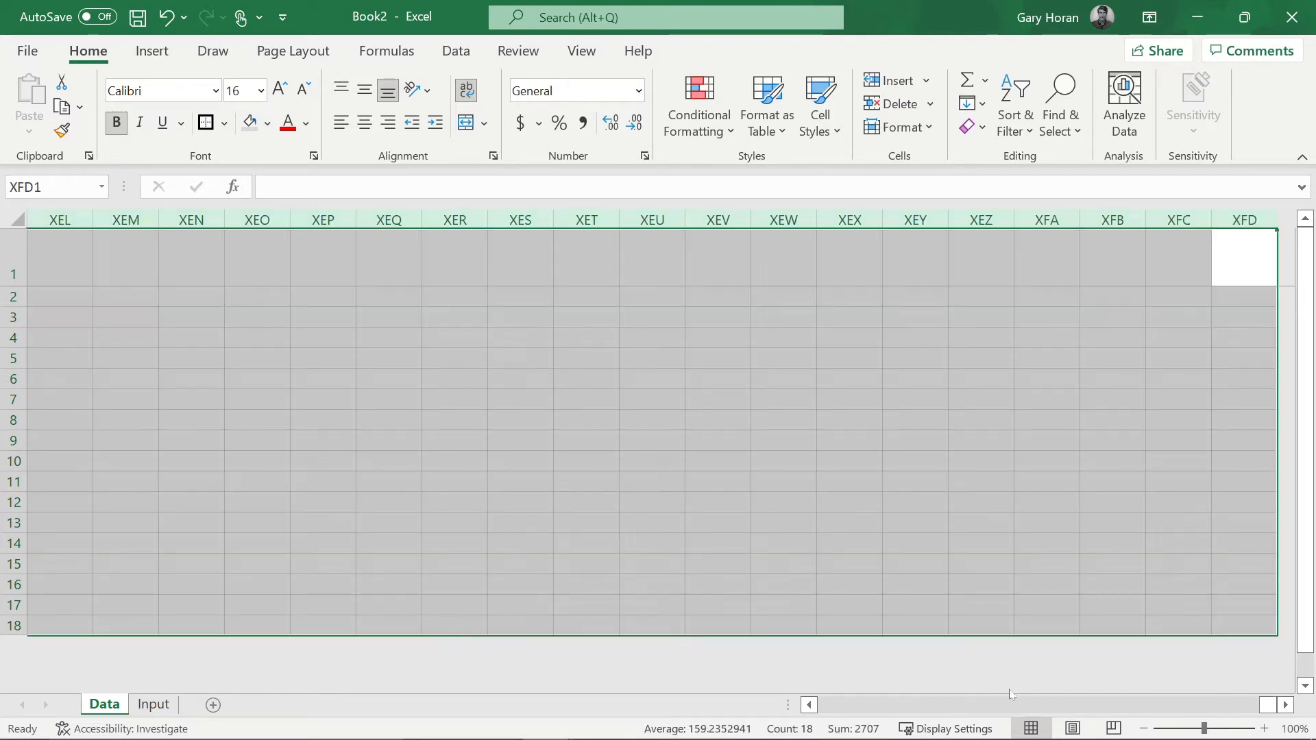
left_click_drag(1267, 704, 822, 695)
left_click(394, 396)
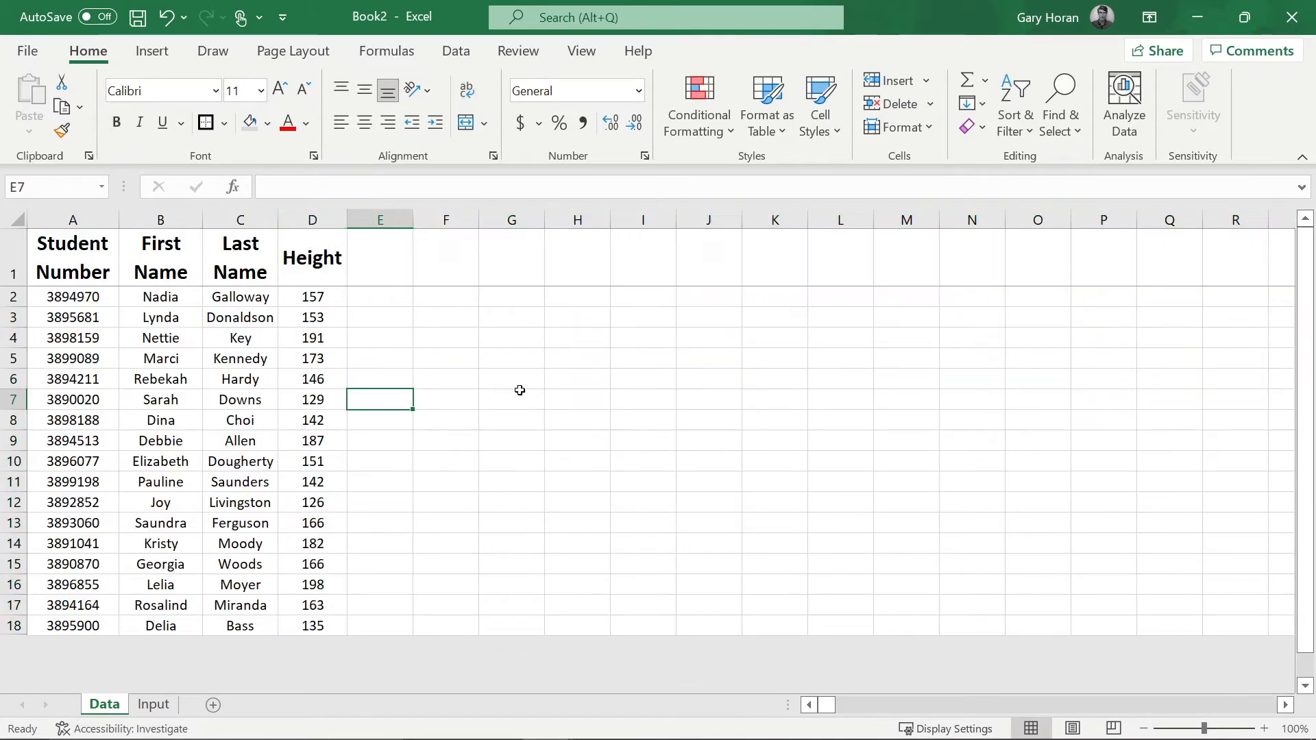
Examine the Student Name field of the Late Note form on the Input sheet and return to the Data sheet
left_click(152, 705)
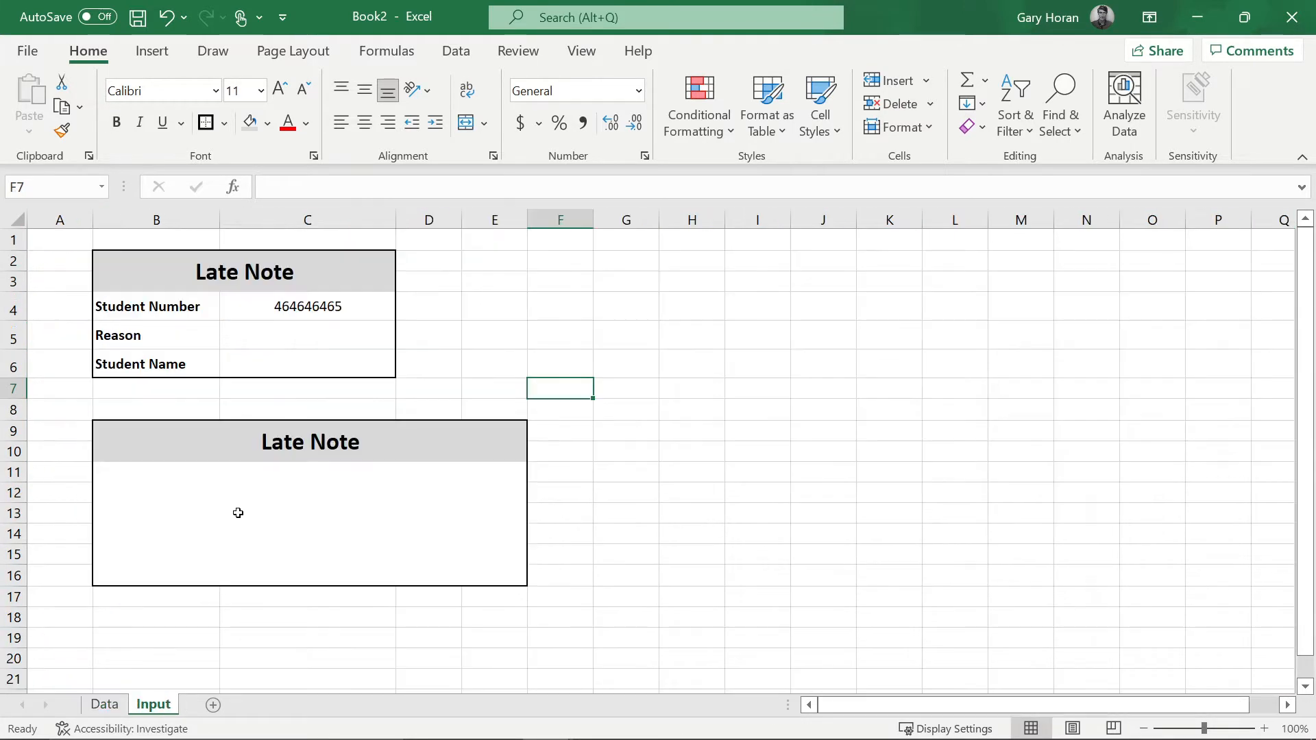
left_click(304, 362)
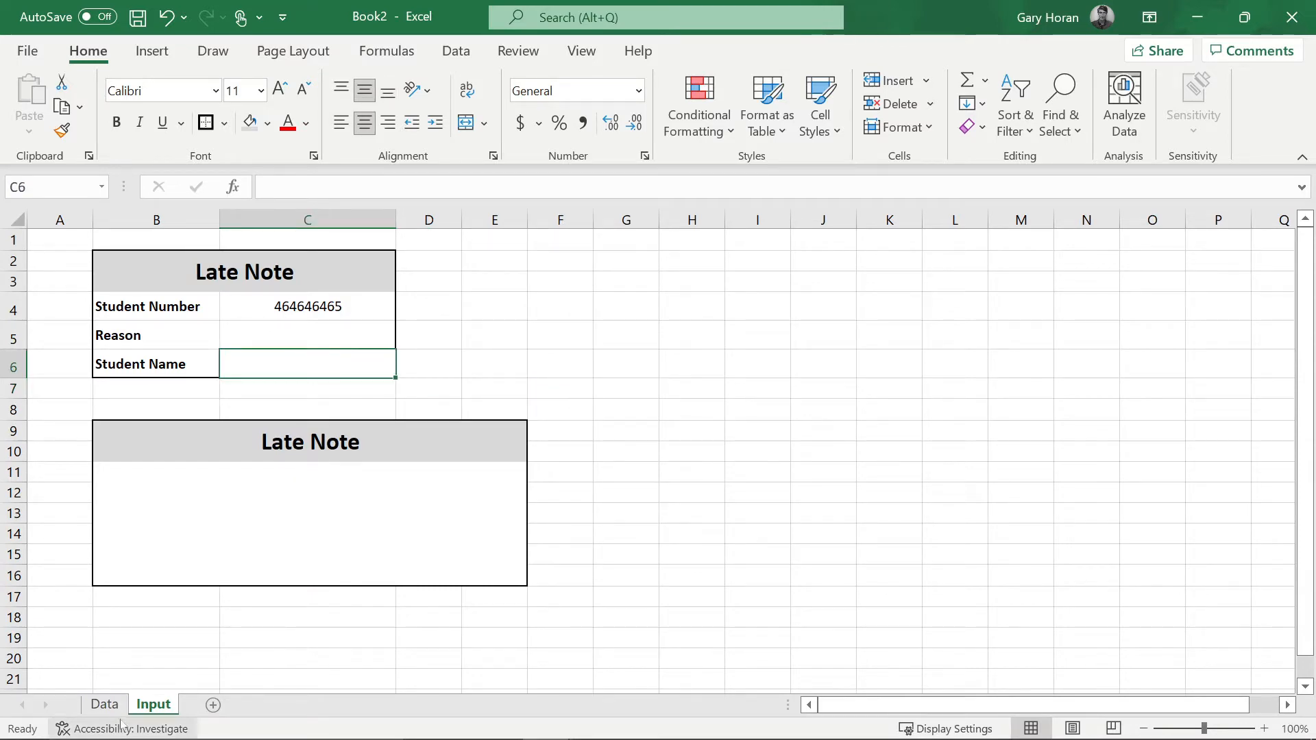
left_click(104, 705)
left_click(538, 402)
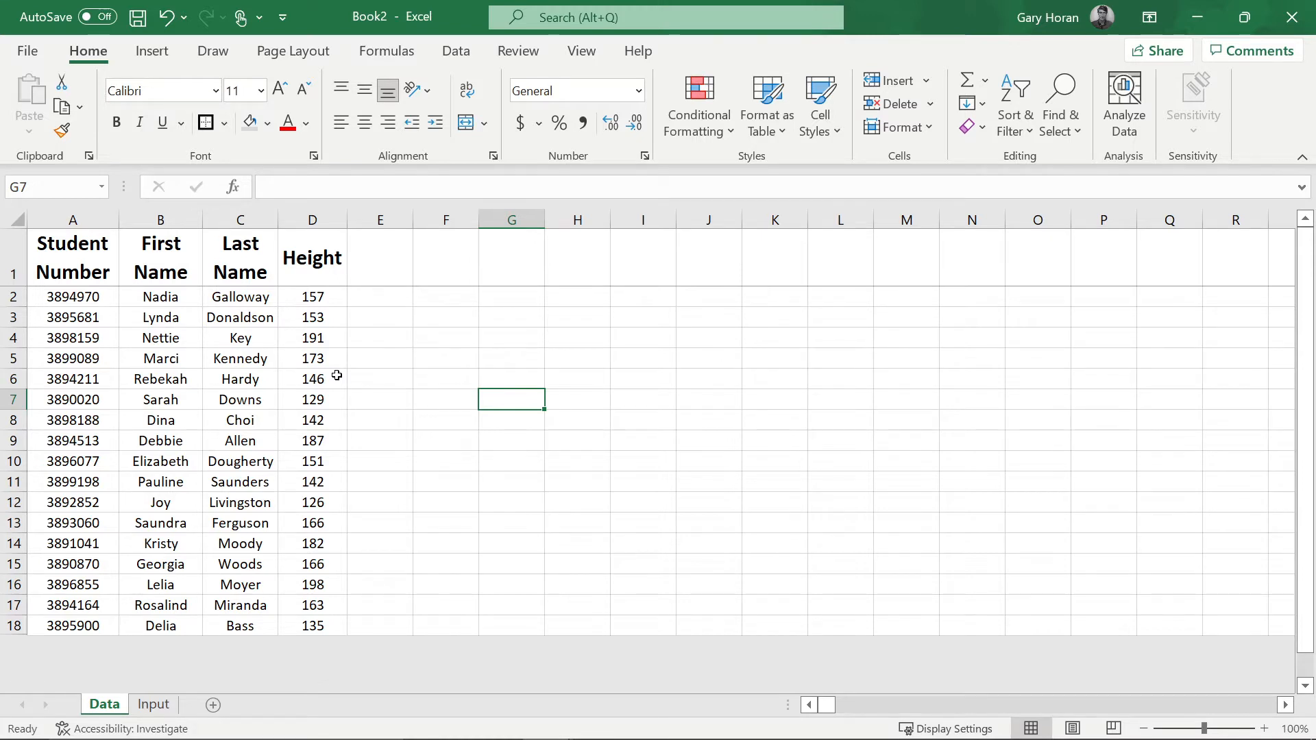
type("=")
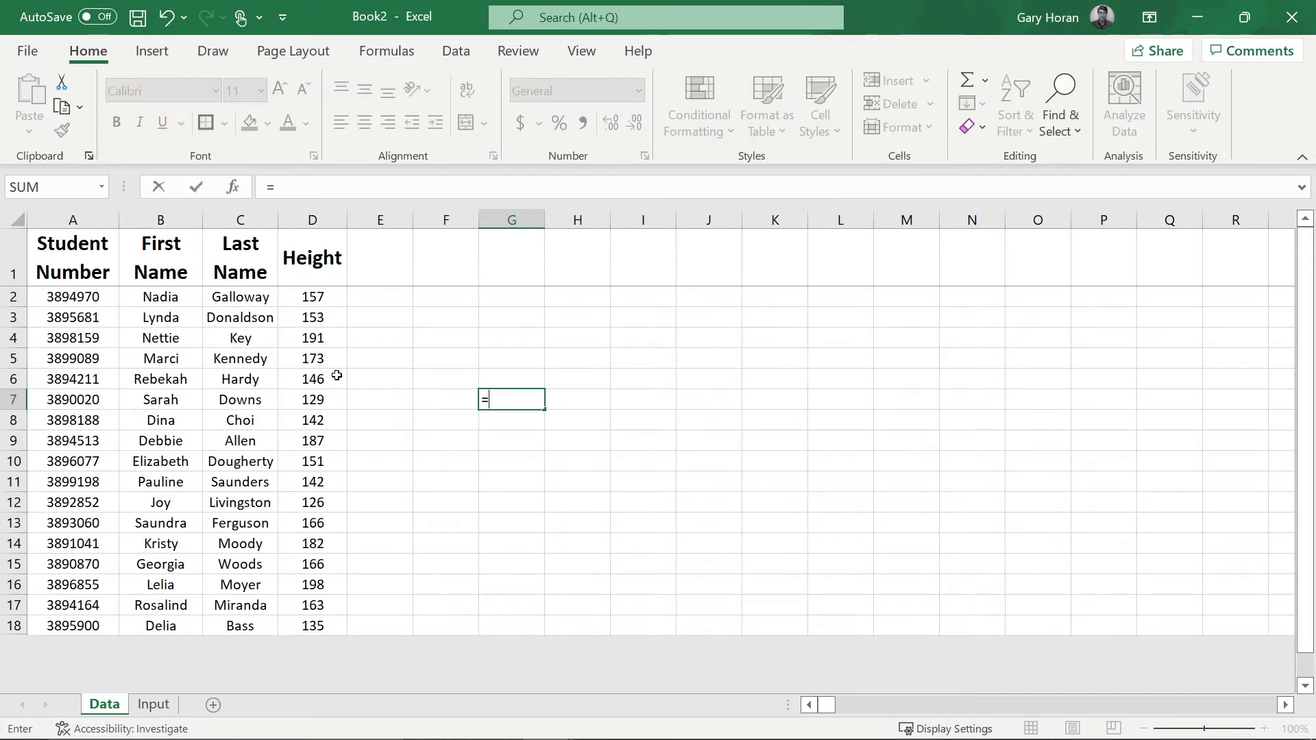
key("Escape")
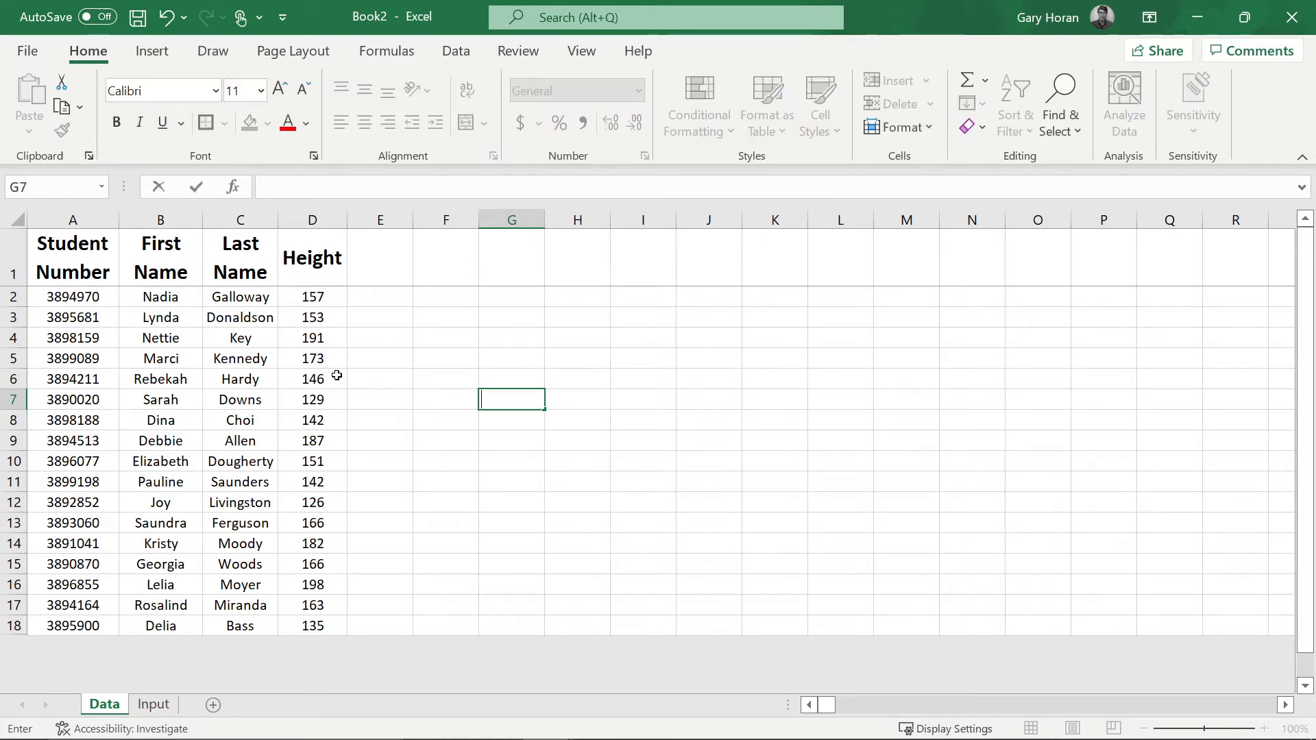
Copy the student number from cell A10 into cell F7
left_click(59, 464)
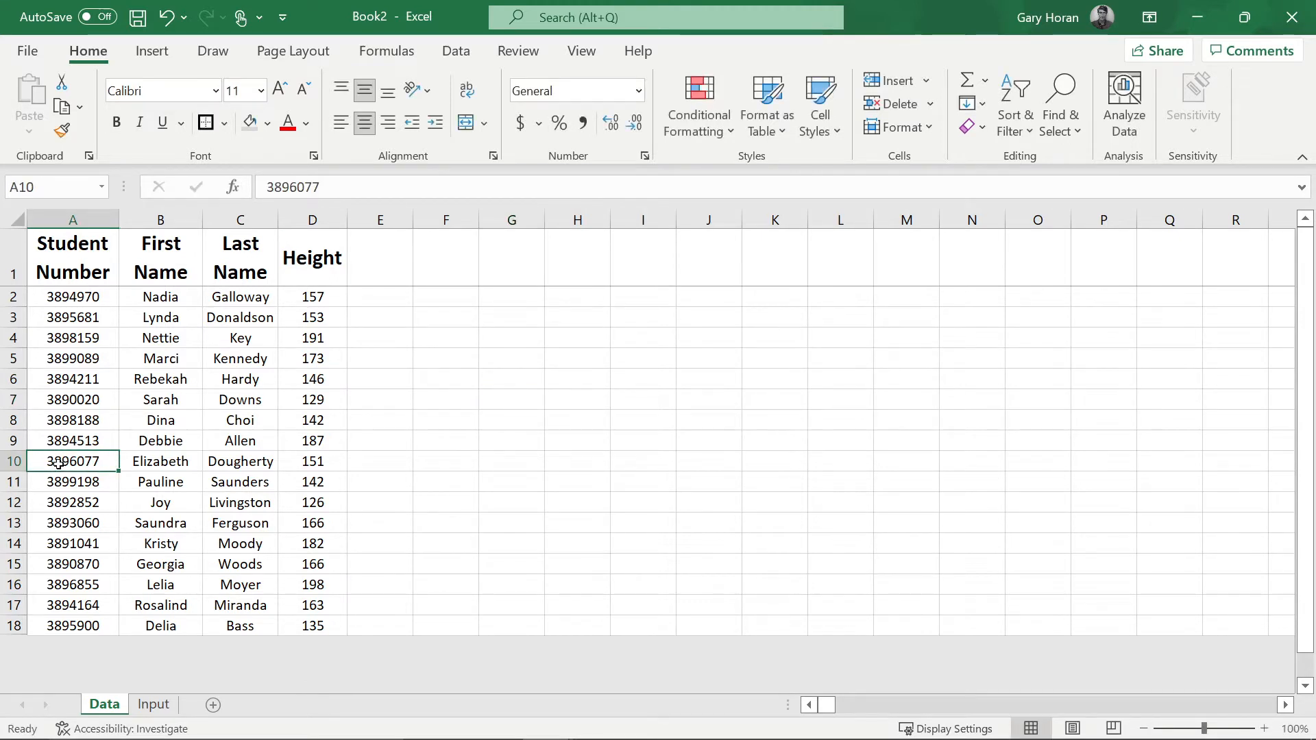
key("ctrl+c")
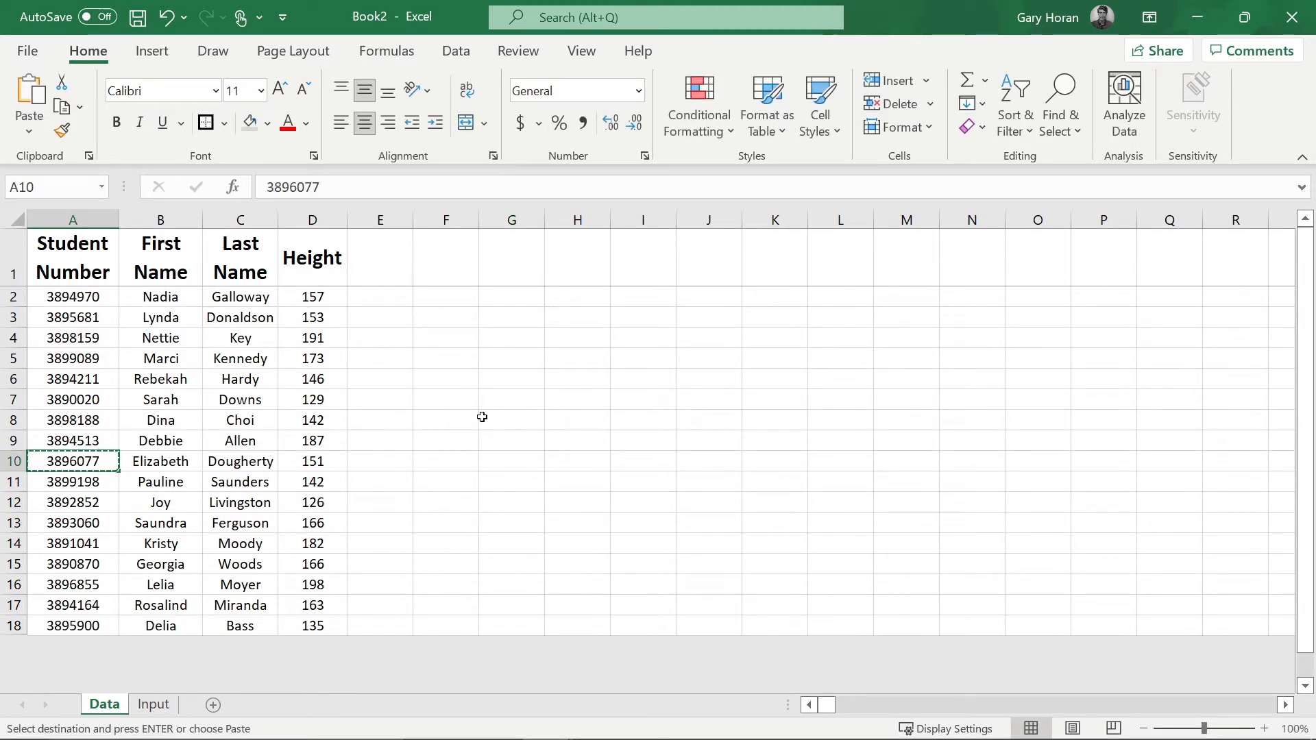
left_click(453, 398)
key("ctrl+v")
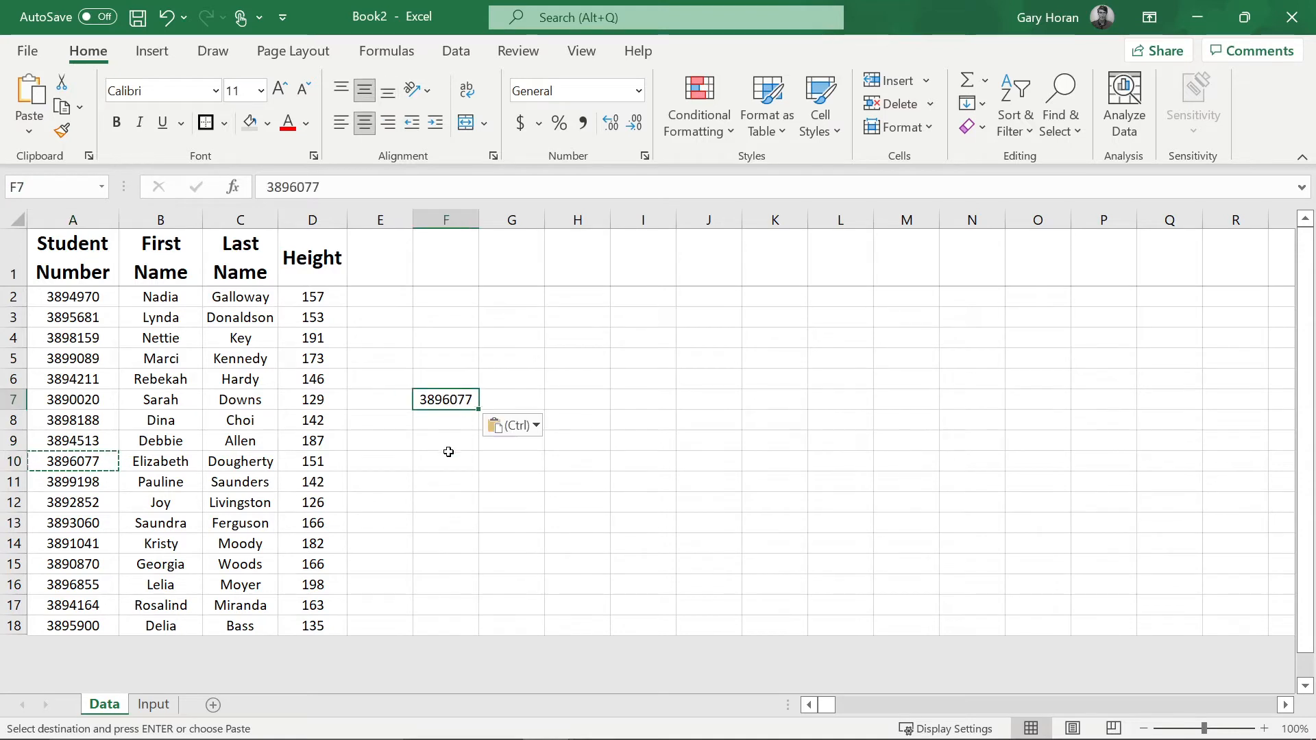
left_click(483, 496)
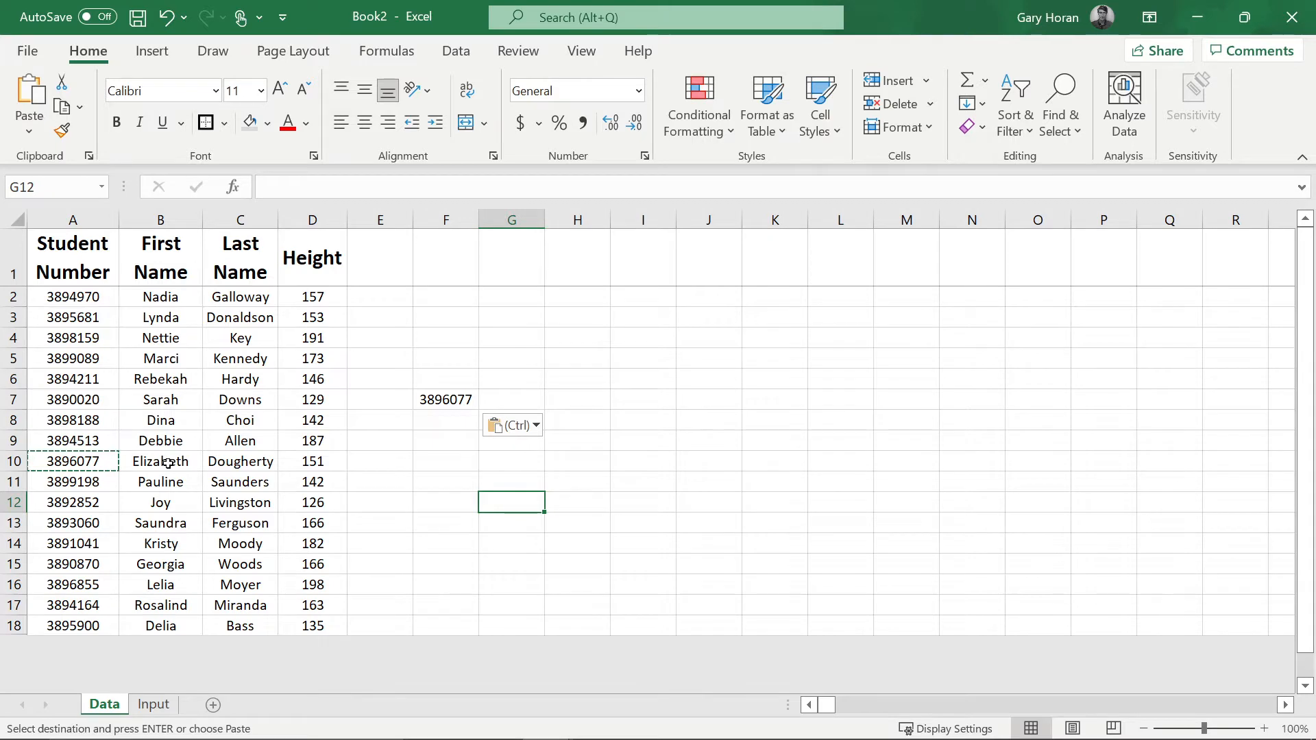
scroll(167, 464, "down", 1)
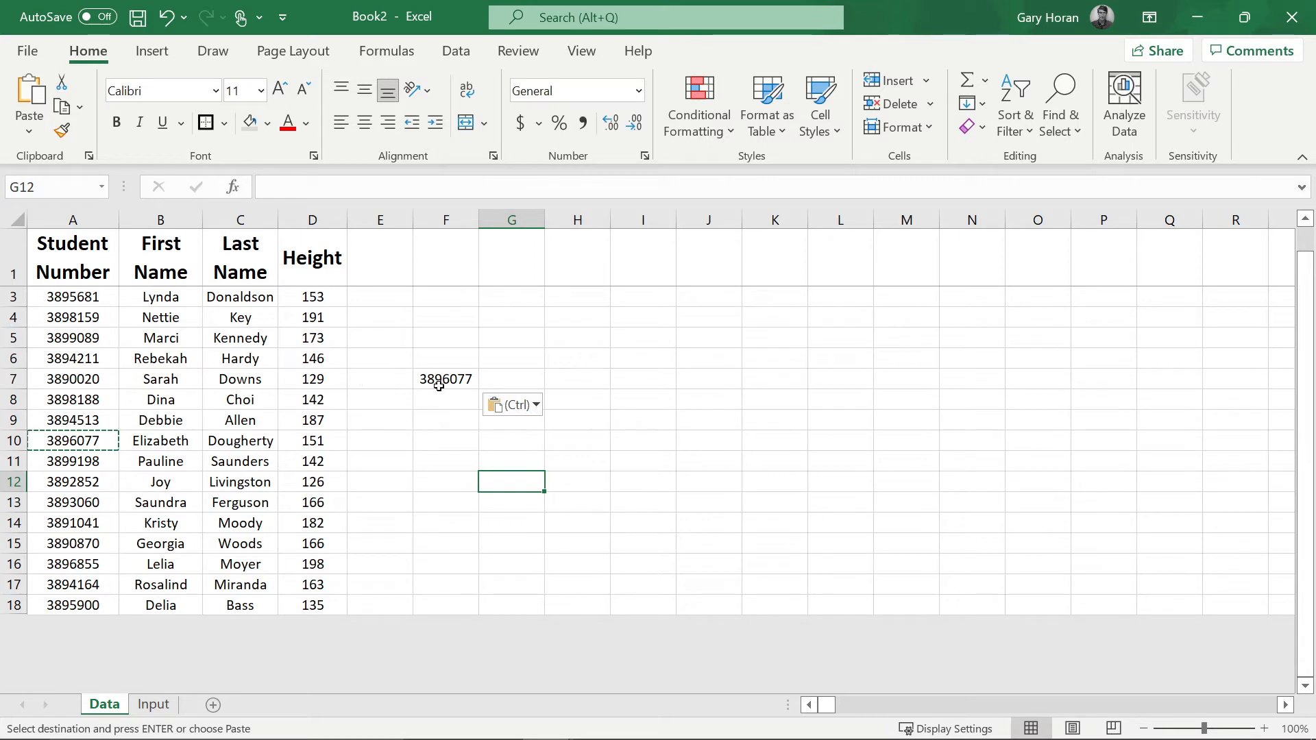
left_click(438, 385)
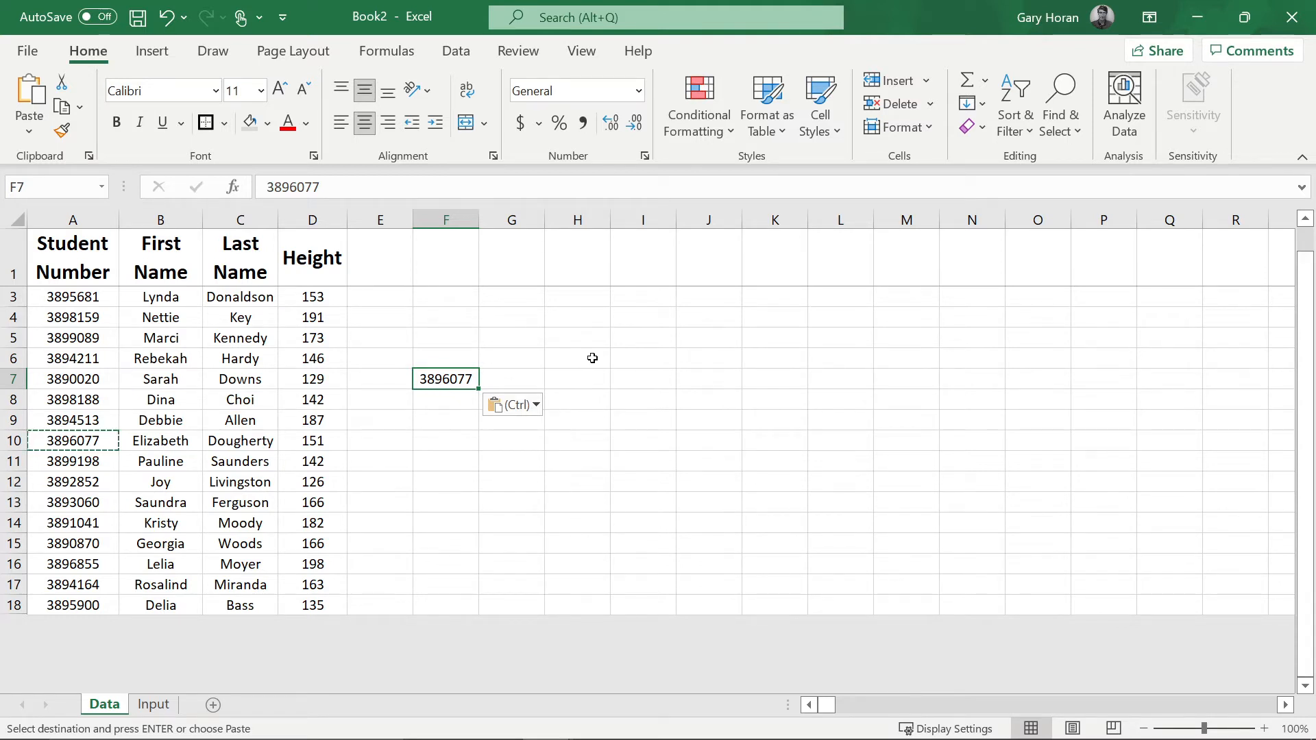
Widen column G to make room for a formula beside the copied student number
left_click_drag(549, 218, 658, 220)
left_click(562, 378)
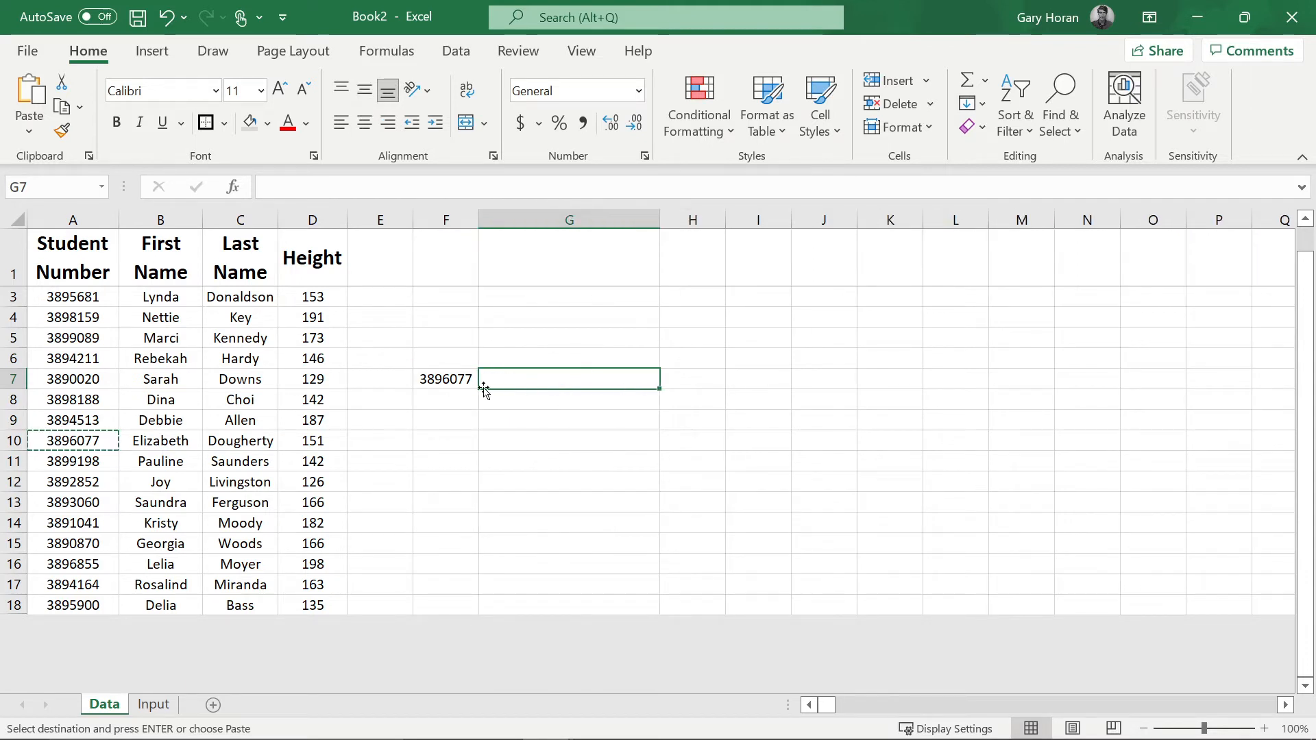
left_click(450, 381)
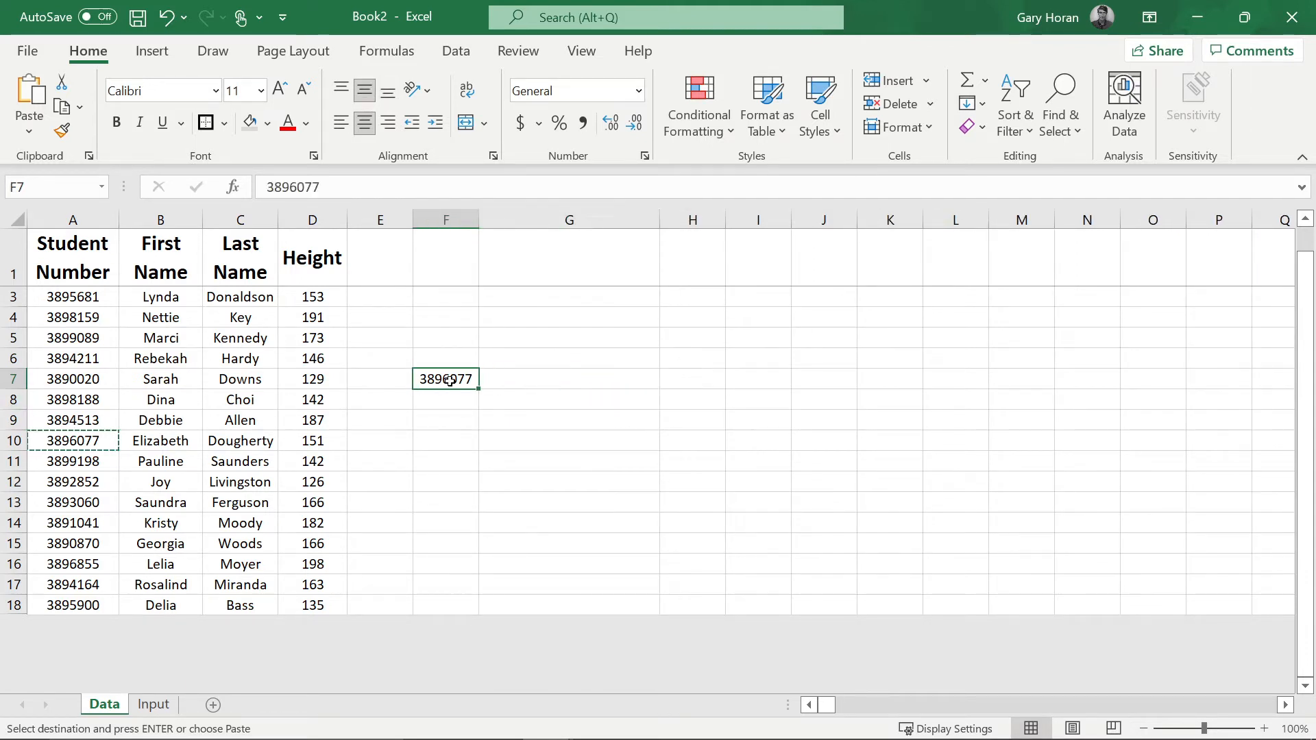
left_click(544, 376)
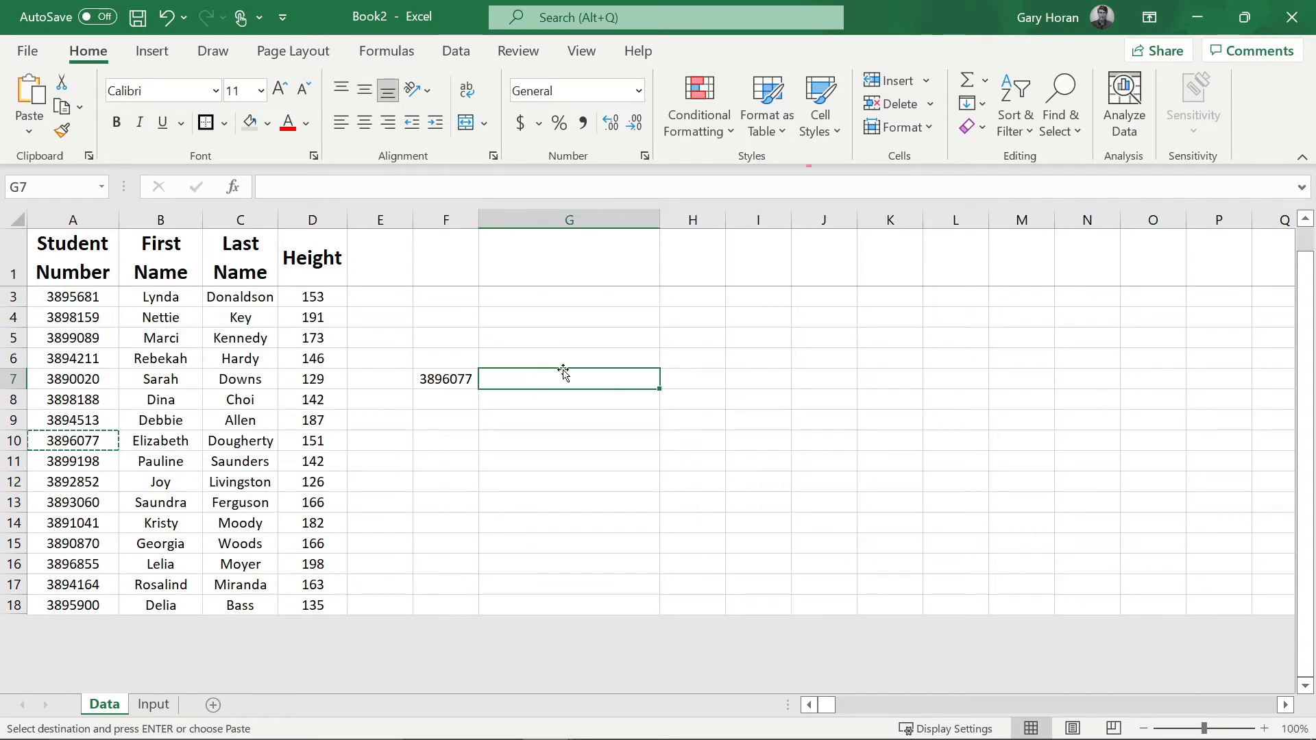
left_click(443, 381)
Start a VLOOKUP formula in cell G7 with F7 as the lookup value and columns A:B as the table array
left_click(514, 380)
type("=")
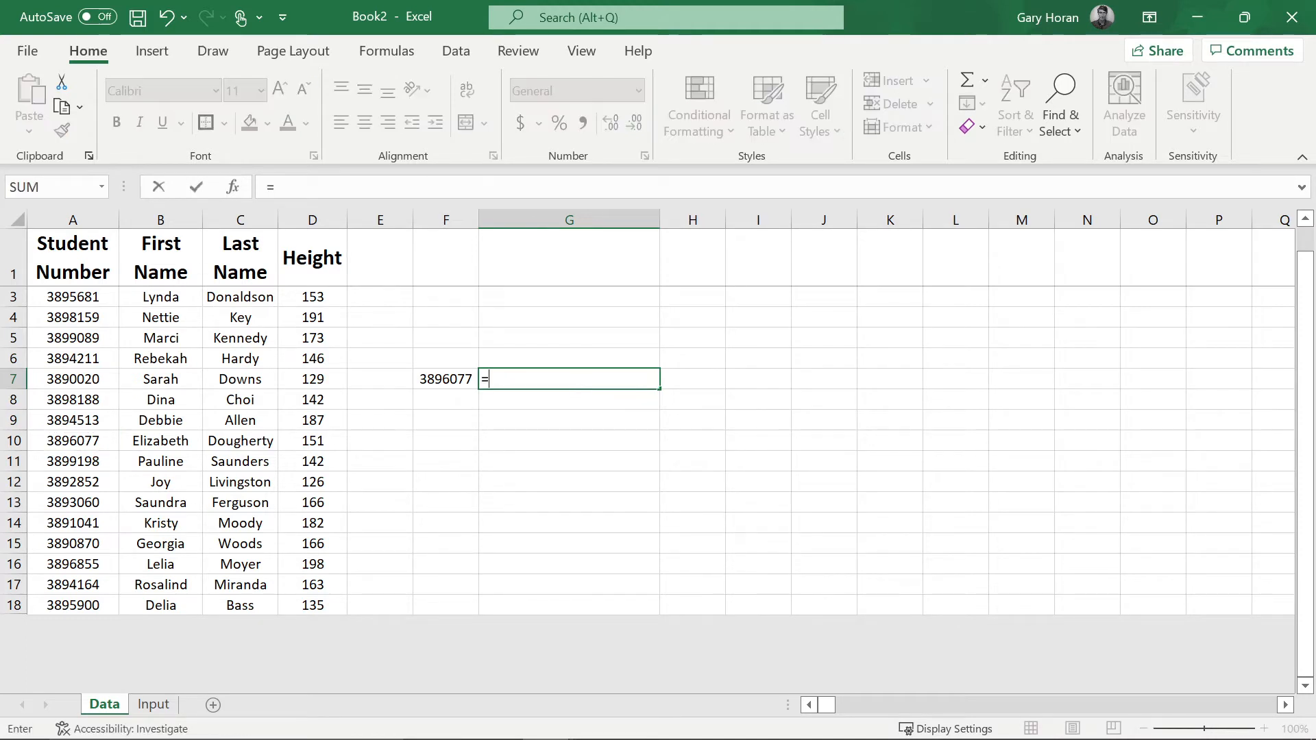
type("vl")
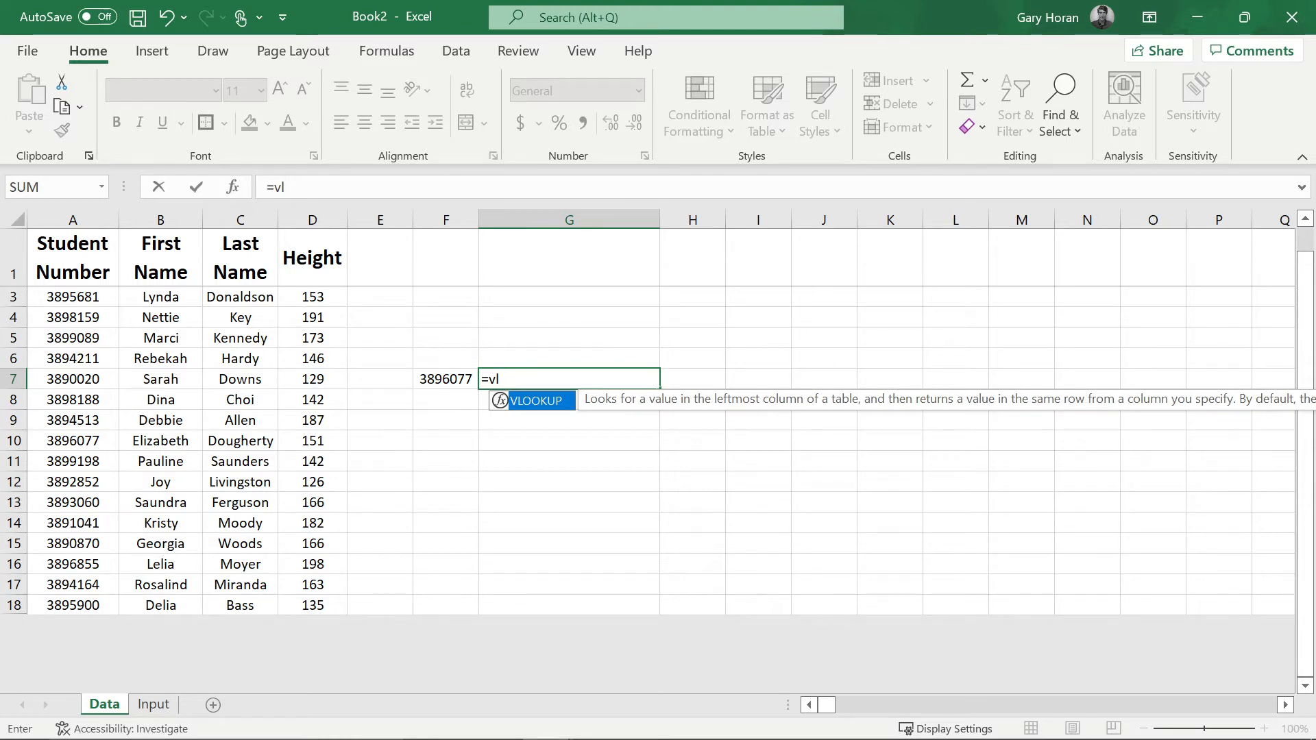
key("Tab")
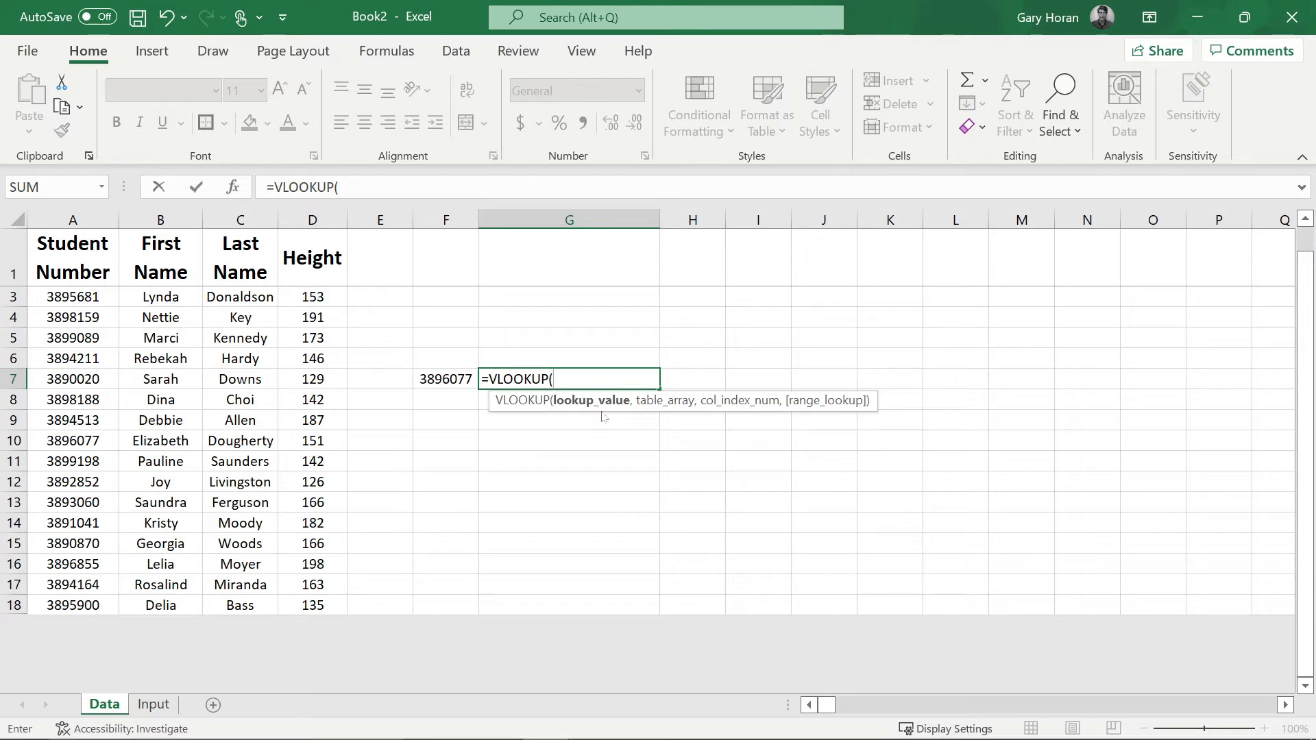
left_click(445, 377)
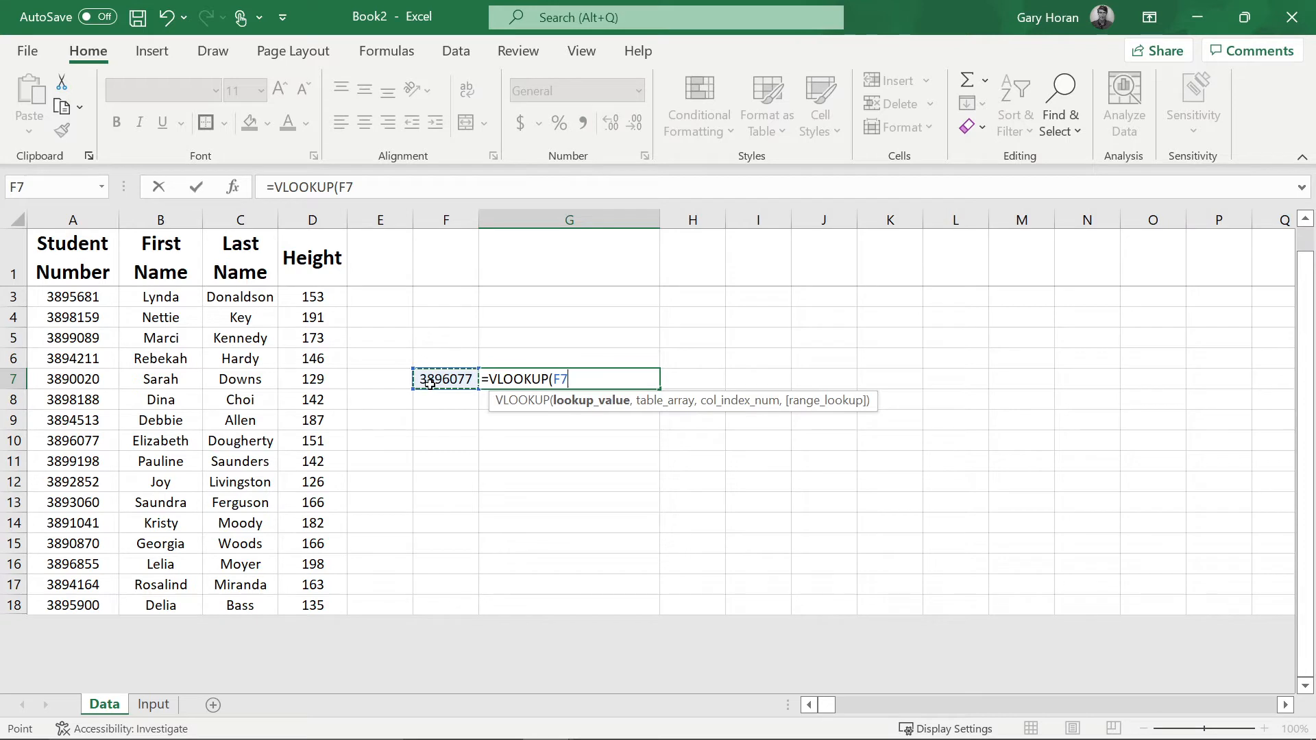
type(",")
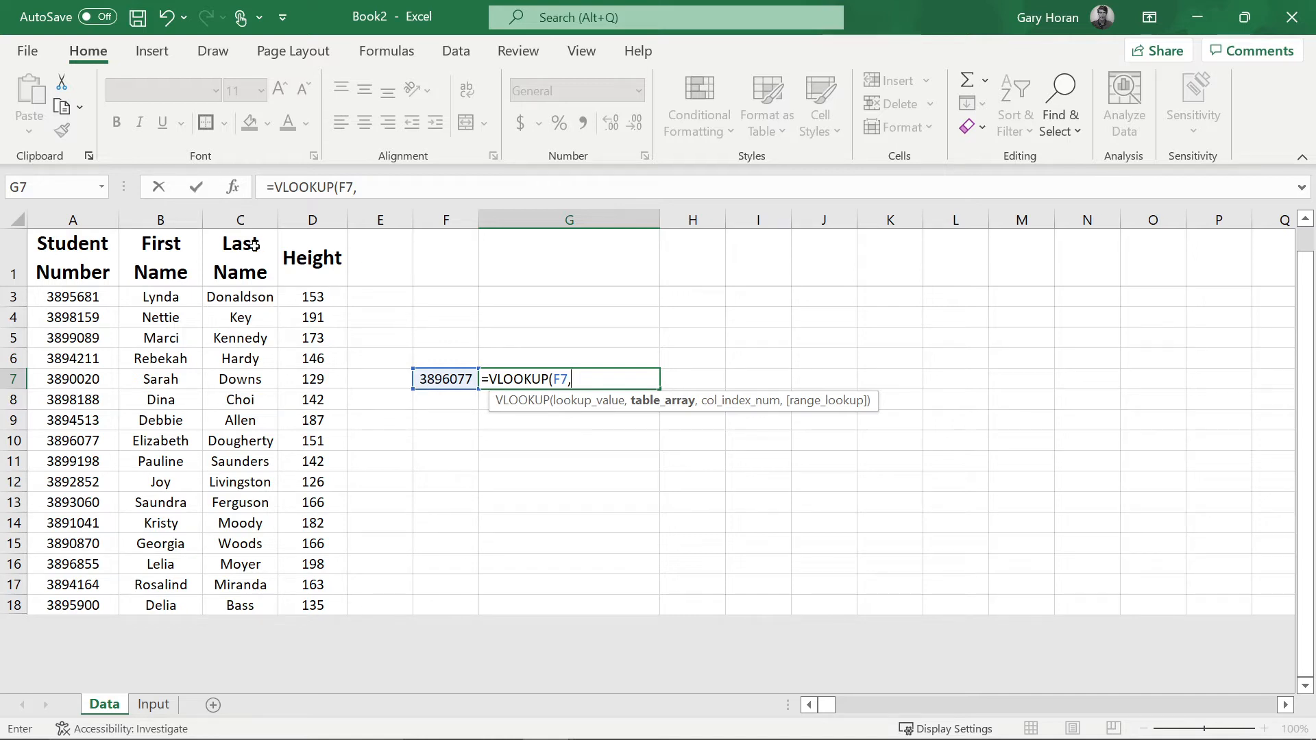
left_click(84, 218)
left_click_drag(83, 218, 161, 219)
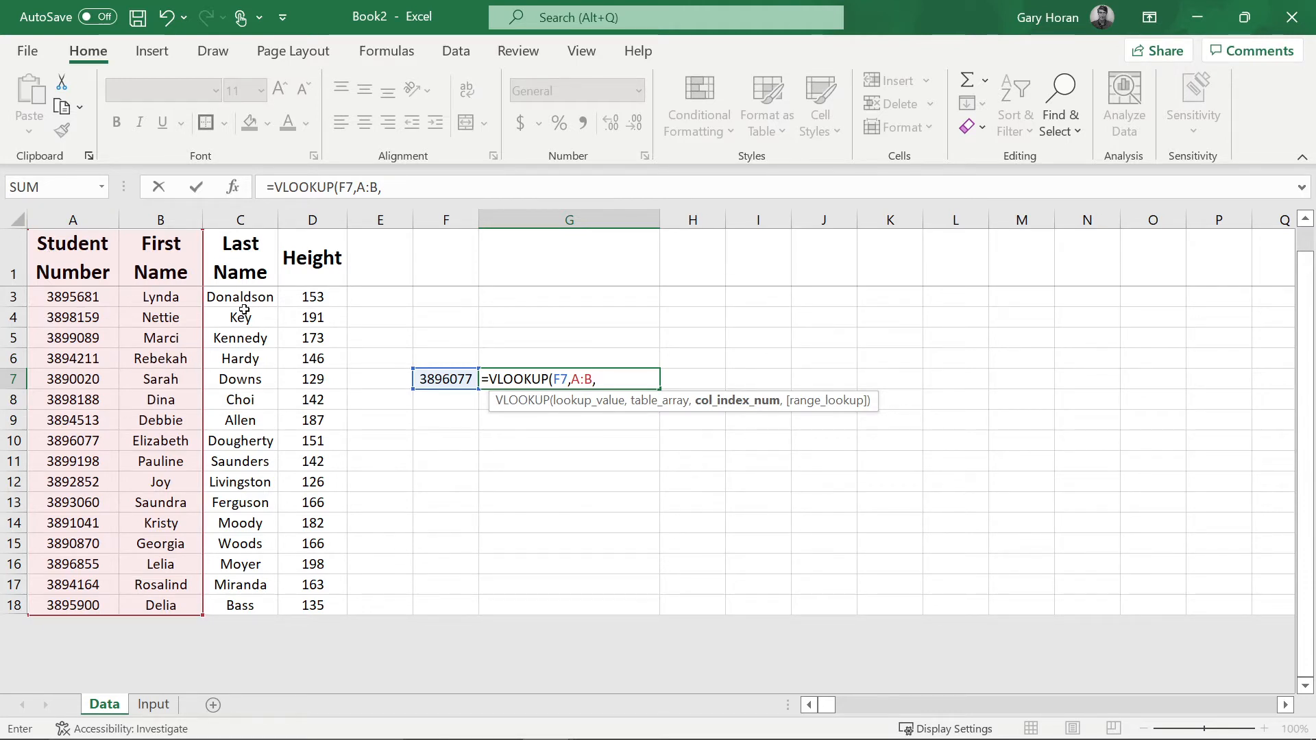
type(",")
key("BackSpace")
type(",")
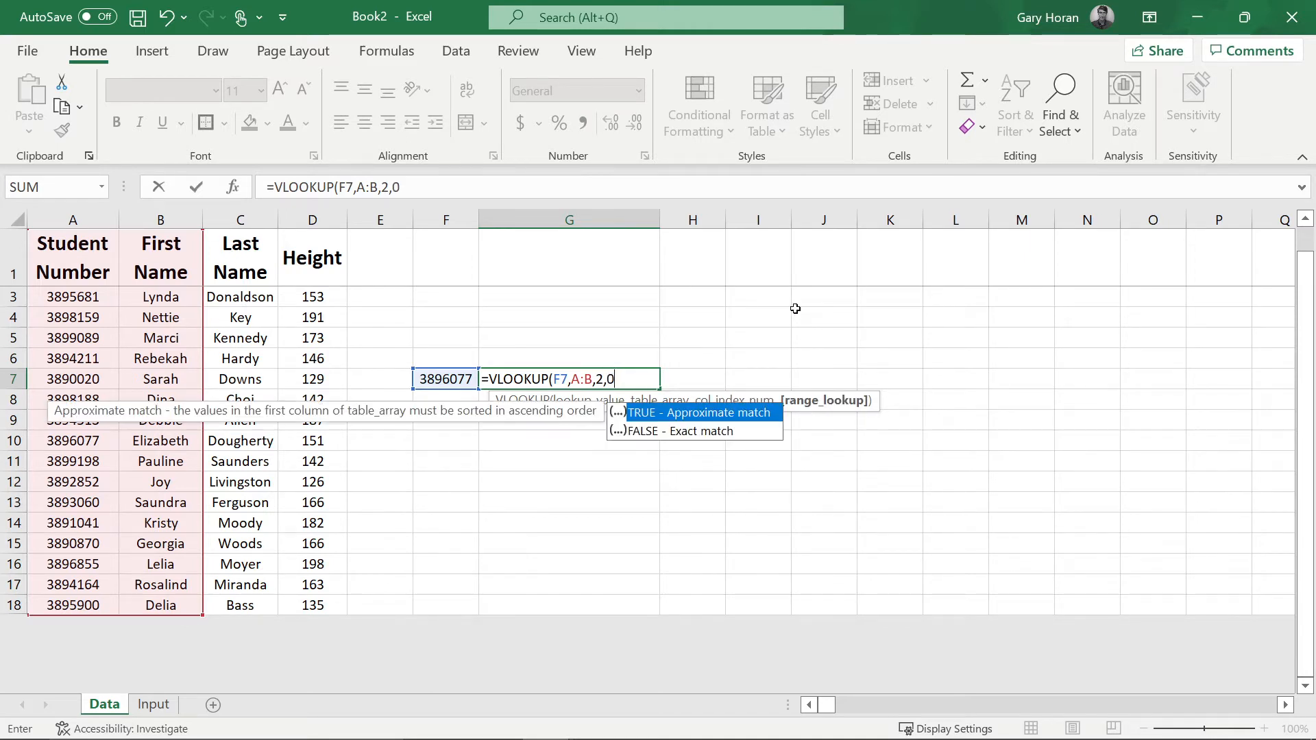
type("0)")
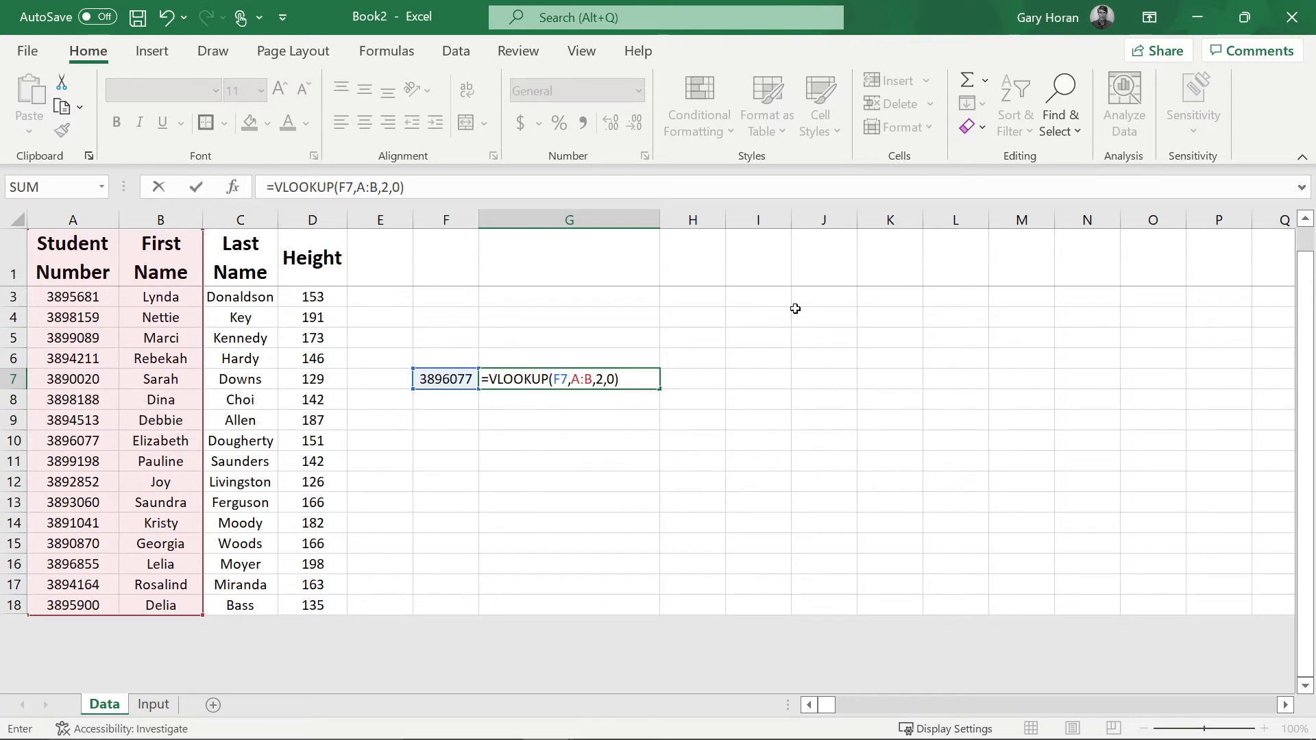
key("BackSpace")
key("BackSpace")
key("BackSpace")
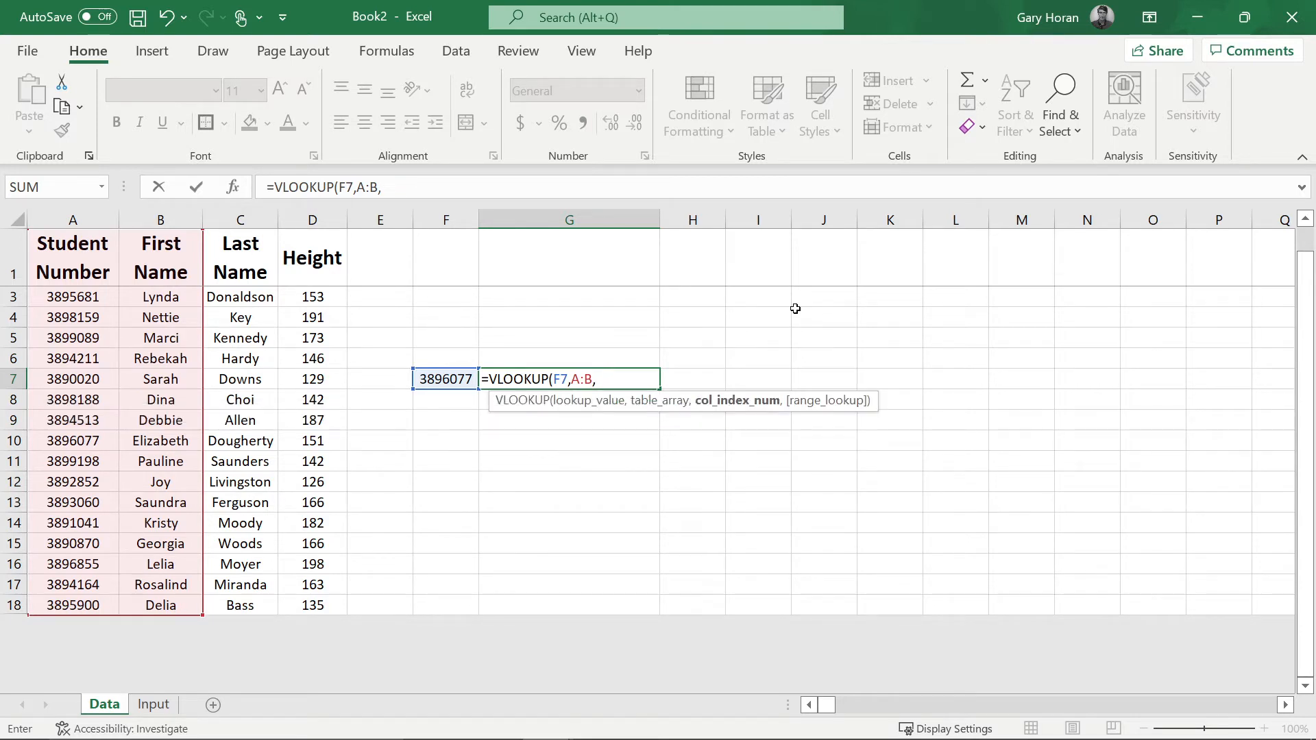
key("BackSpace")
Complete the VLOOKUP formula in G7 with column index 2 and range lookup 0 for an exact match
type(",")
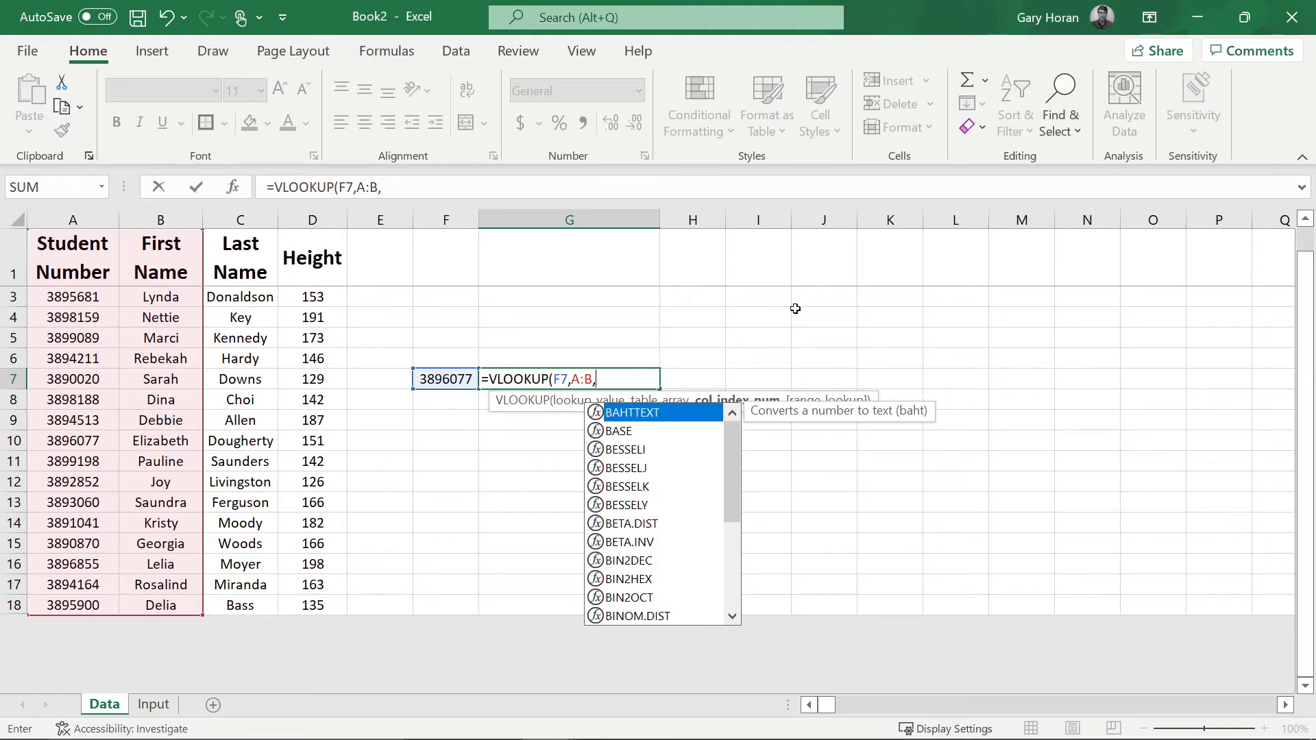
type("2,")
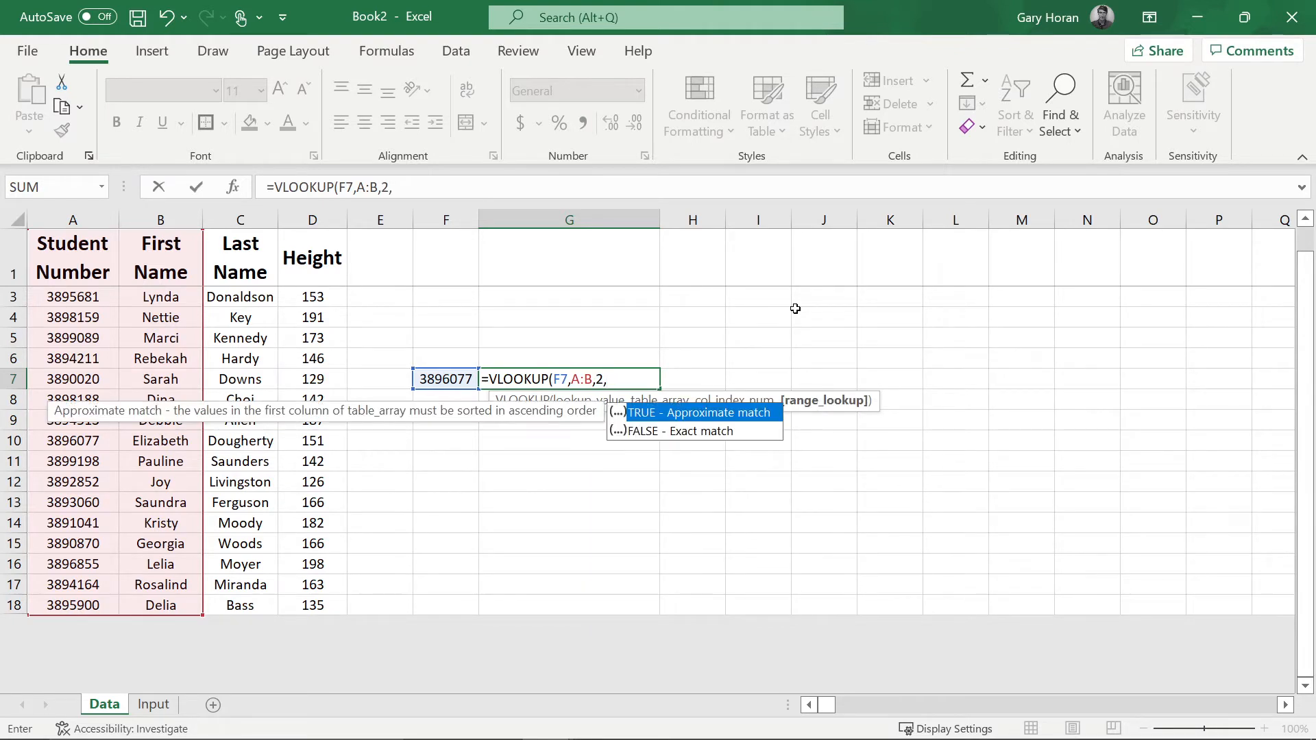
type("0")
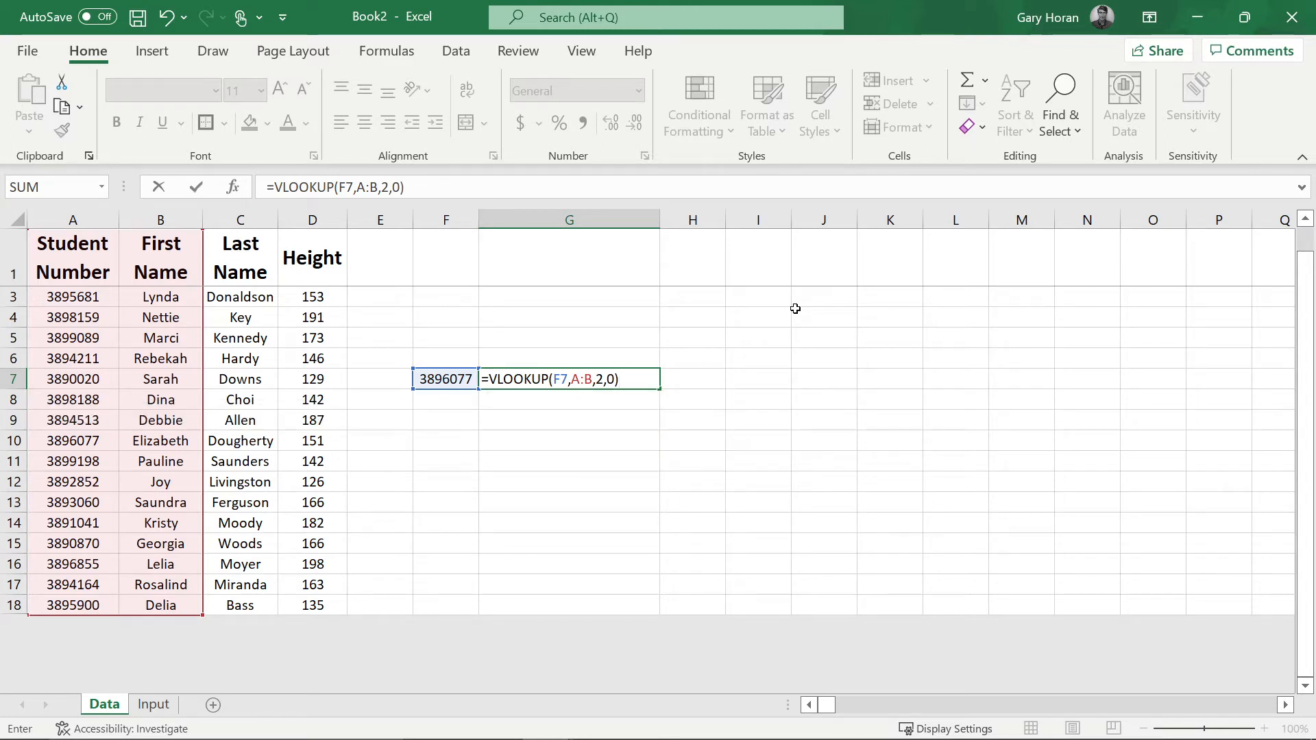
key("Return")
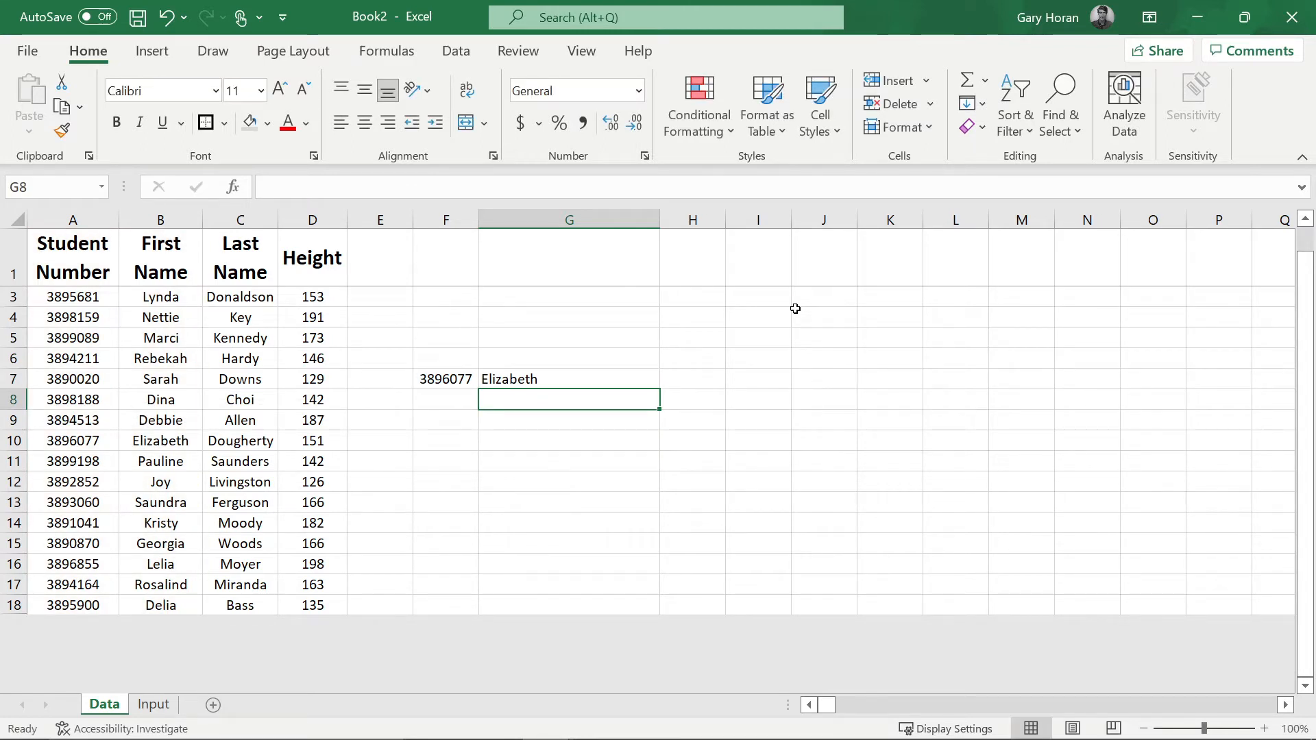
Test the lookup by copying the student number from cell A17 into cell F7
left_click(574, 376)
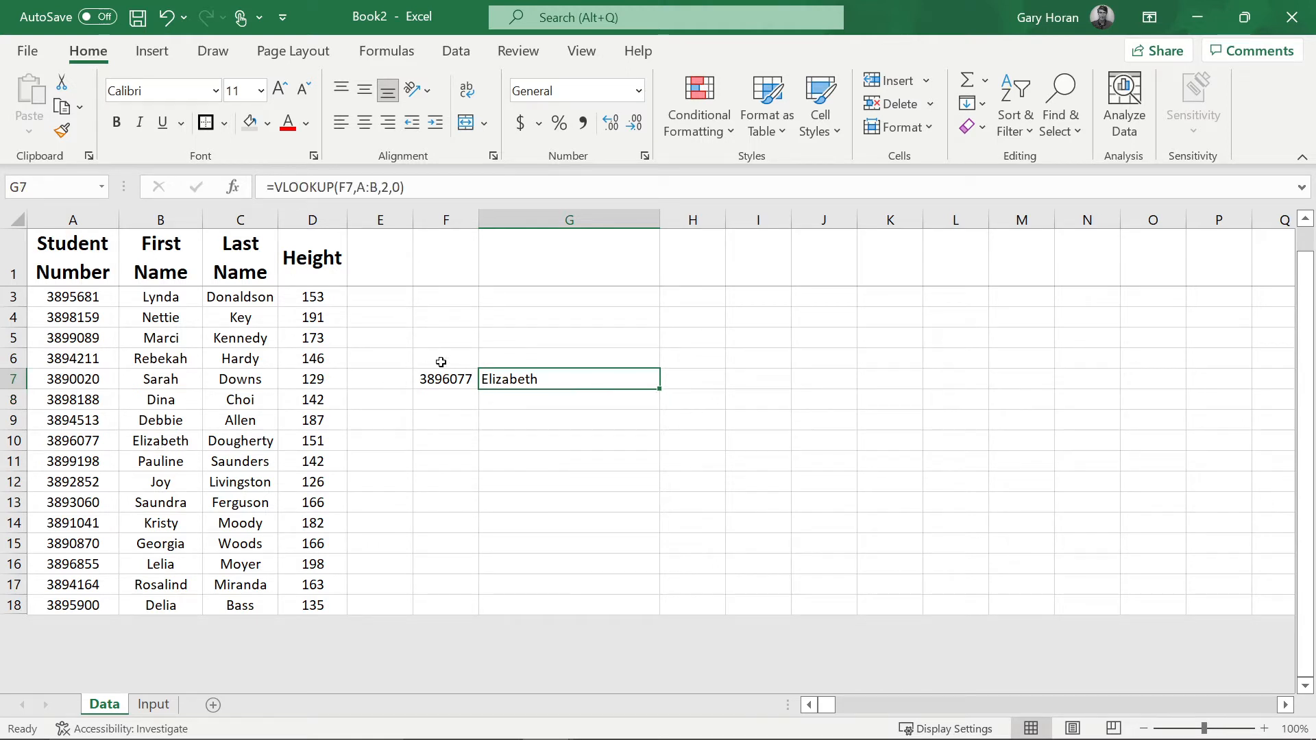
left_click(57, 581)
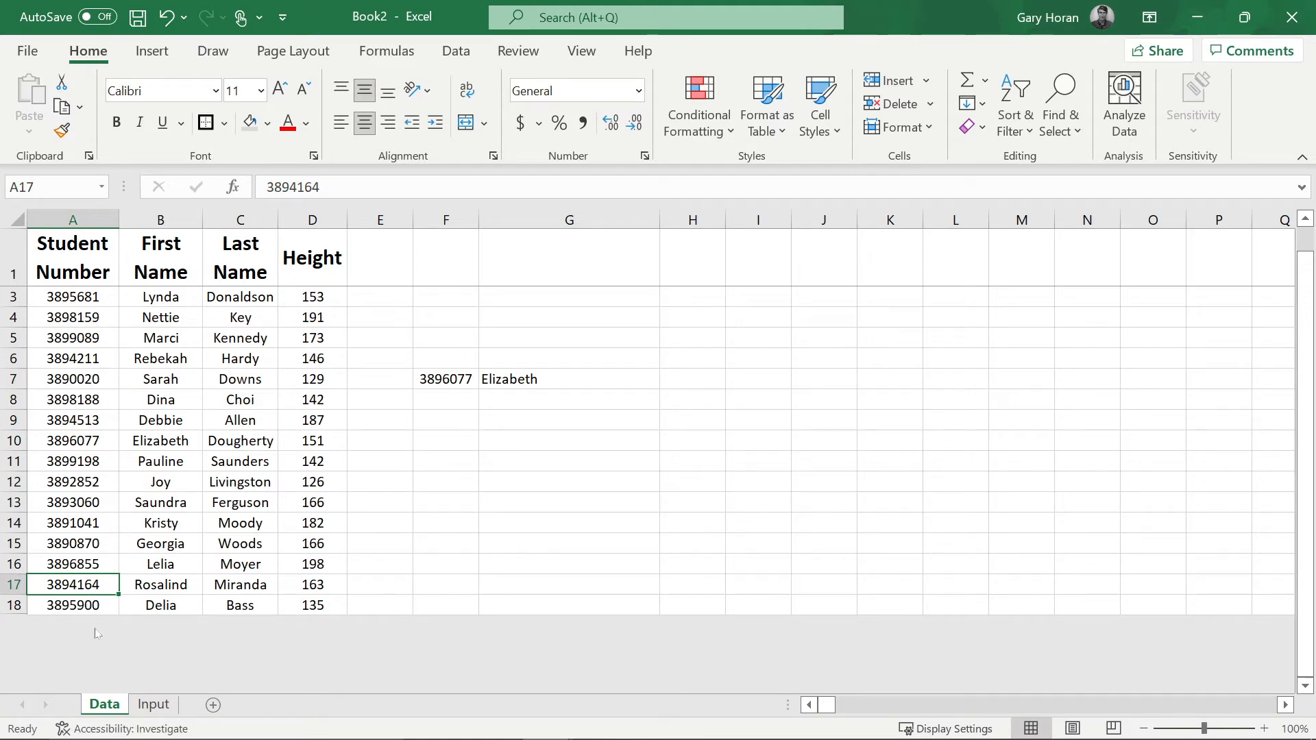
key("ctrl+c")
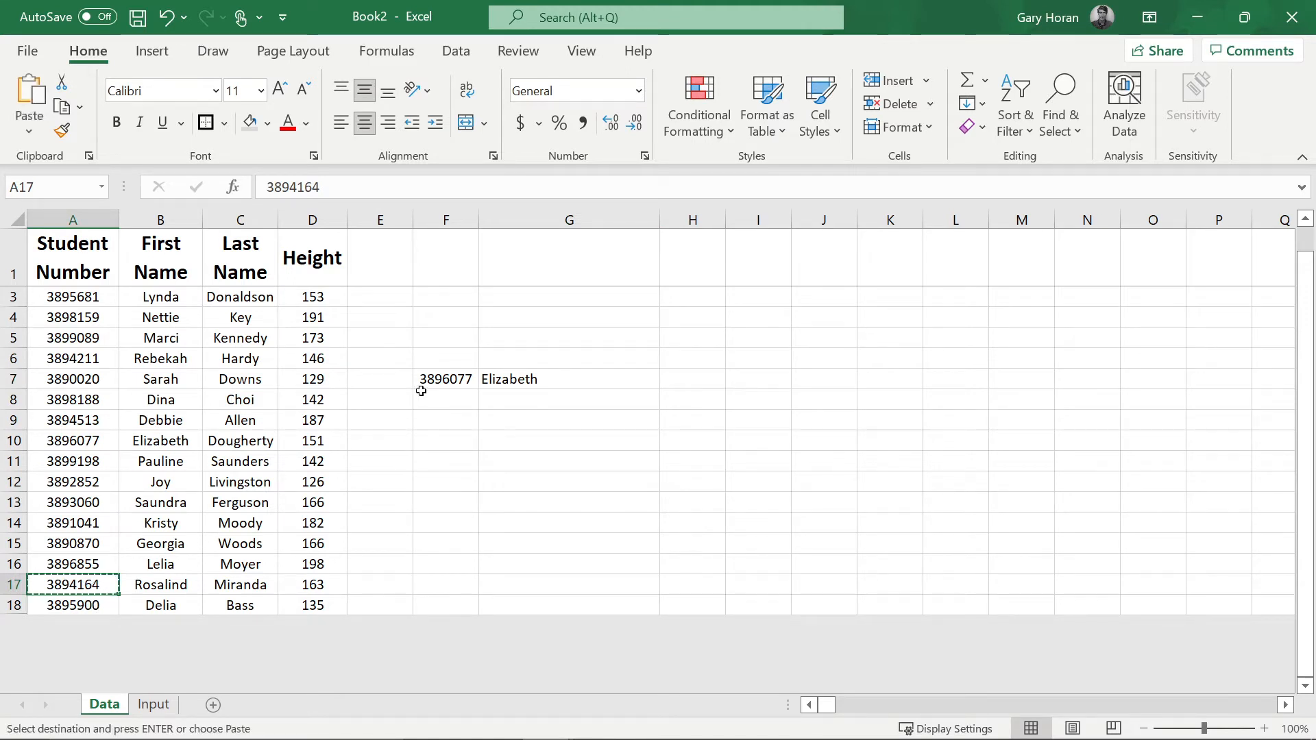
left_click(427, 379)
key("ctrl+v")
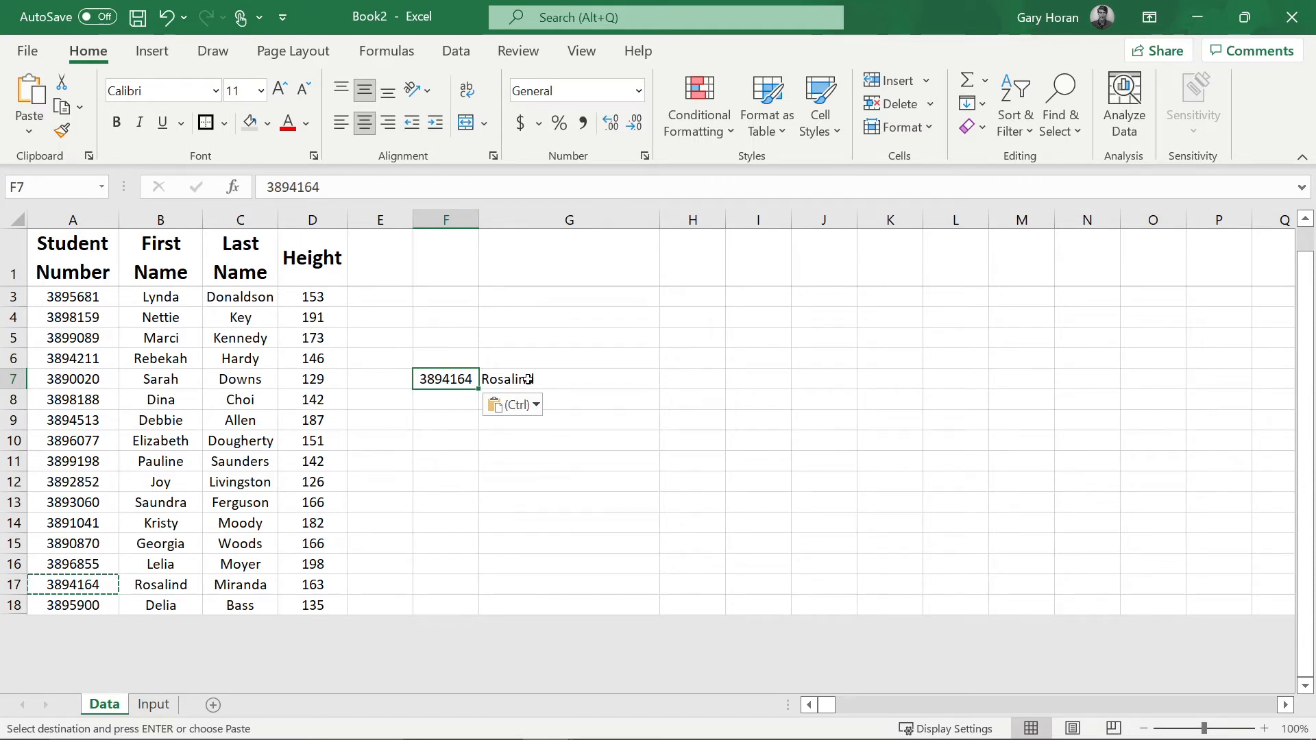
Copy the student number from cell A3 into cell F7 and review the lookup formula in G7
left_click(96, 297)
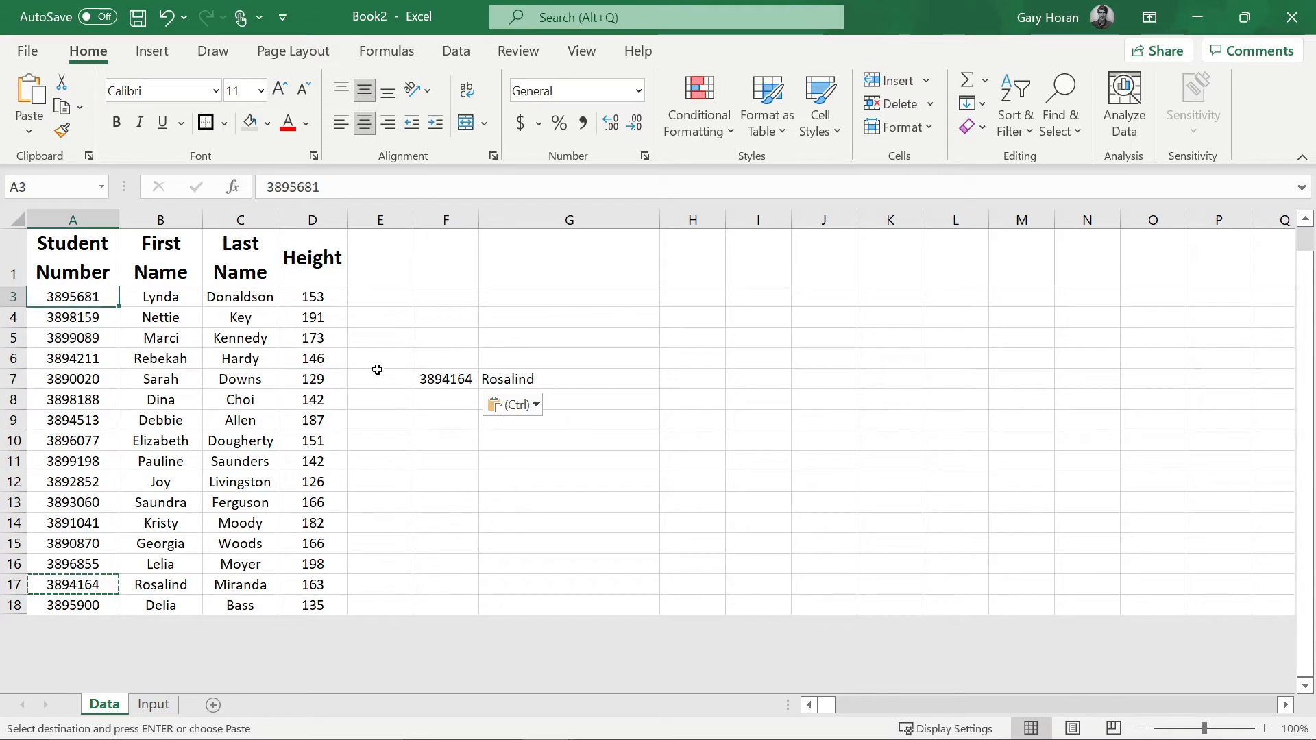
key("ctrl+c")
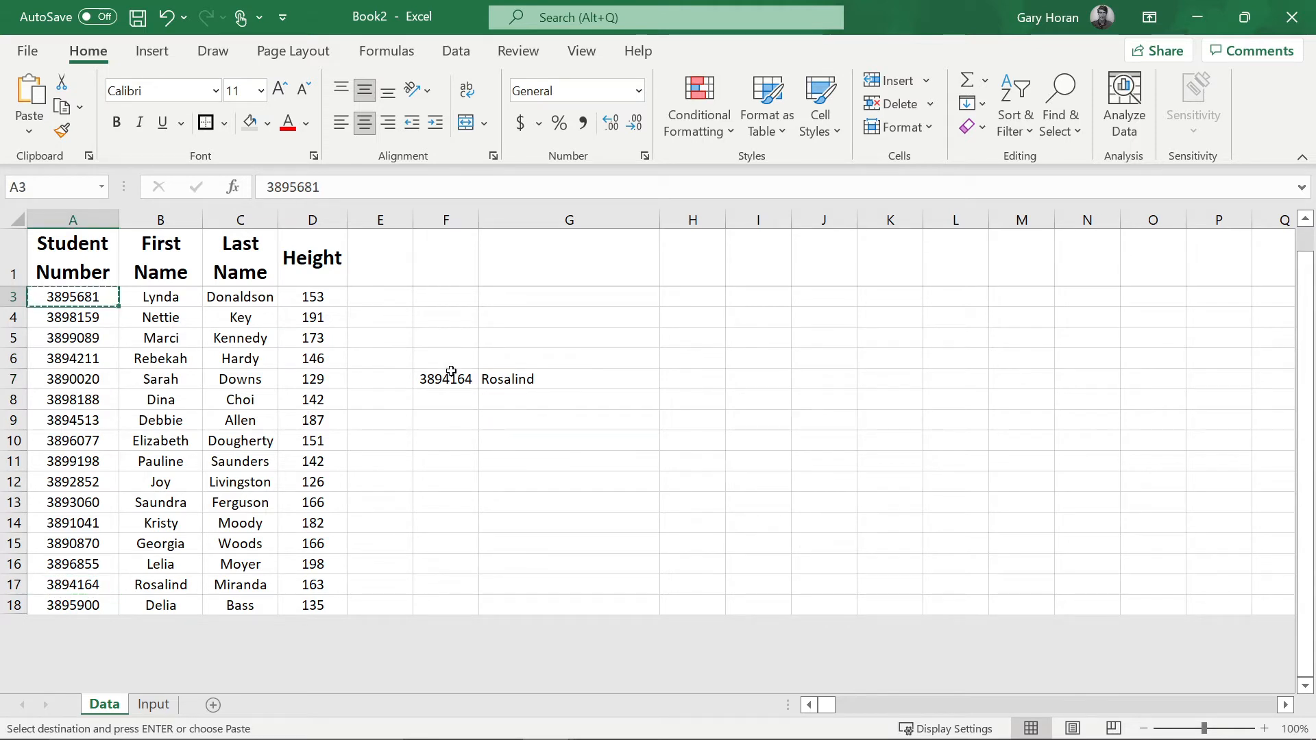
left_click(448, 381)
key("ctrl+v")
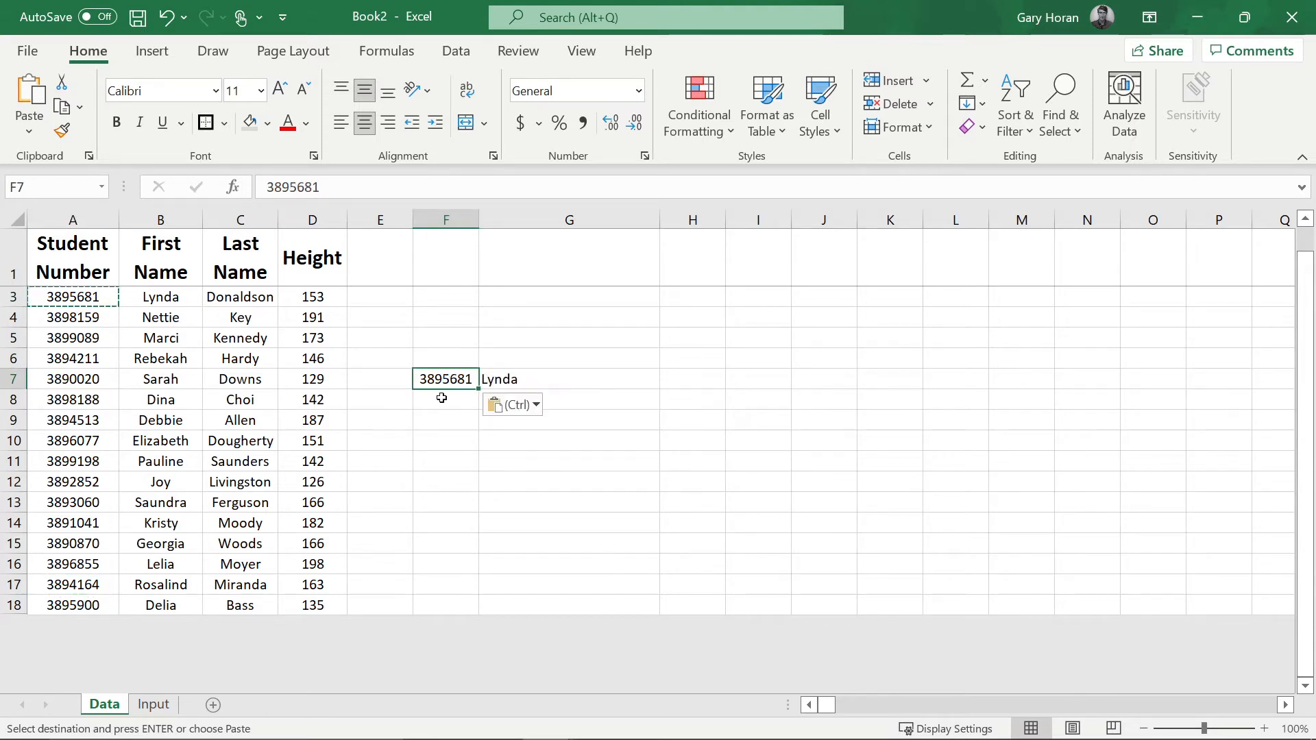
left_click(446, 439)
left_click(631, 461)
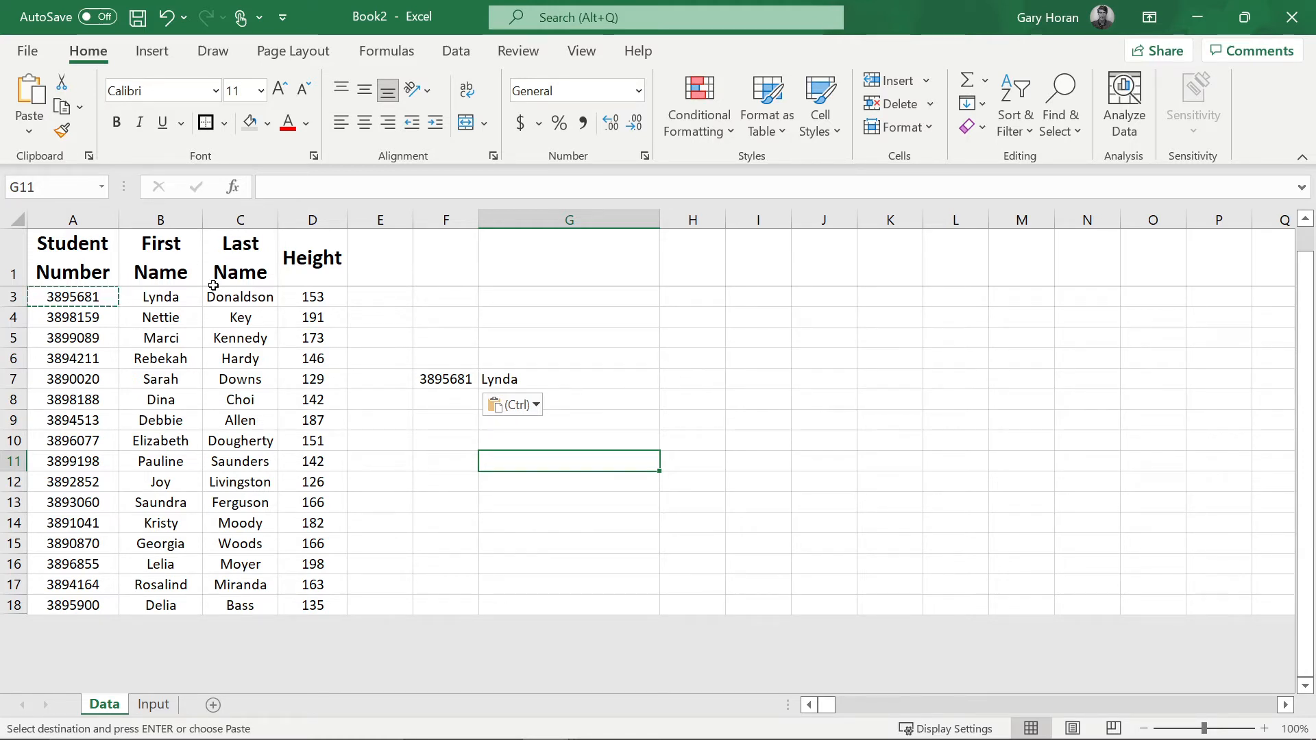
left_click(502, 377)
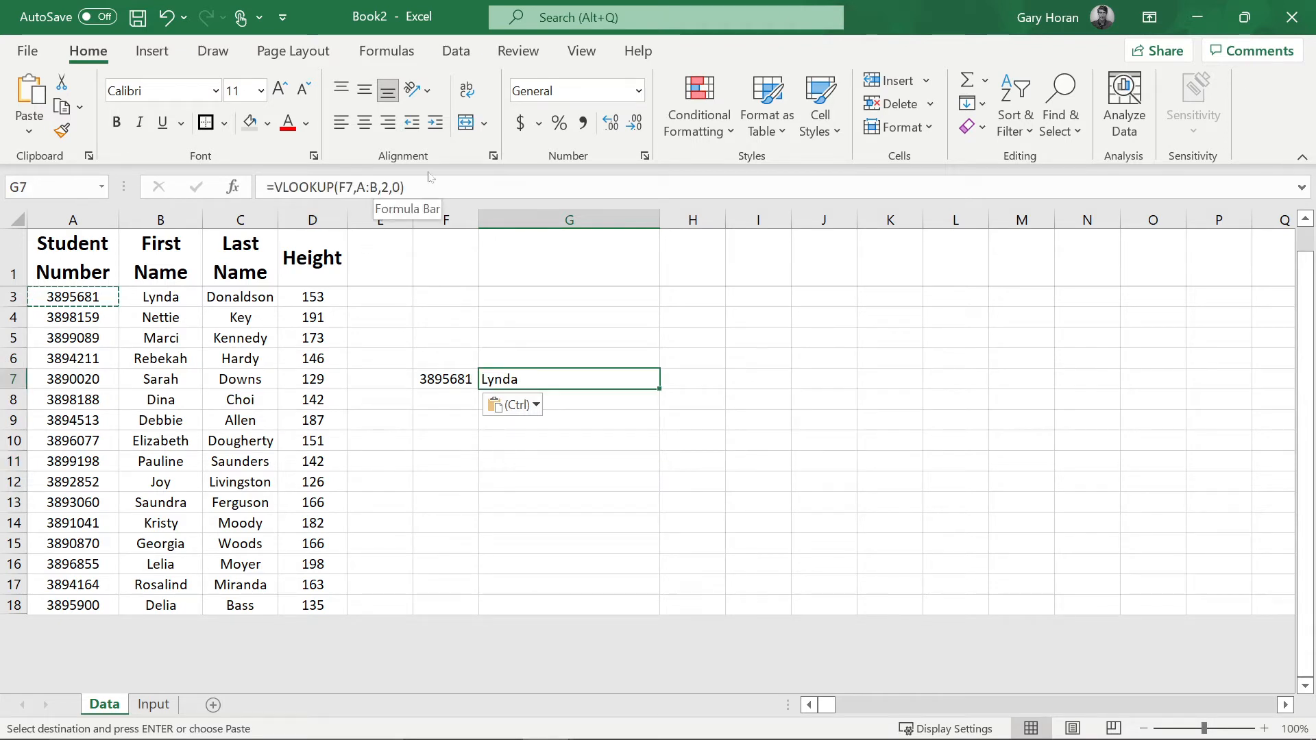
Start a VLOOKUP formula in cell H7 with F7 as the lookup value and columns A:C as the table array
left_click(700, 379)
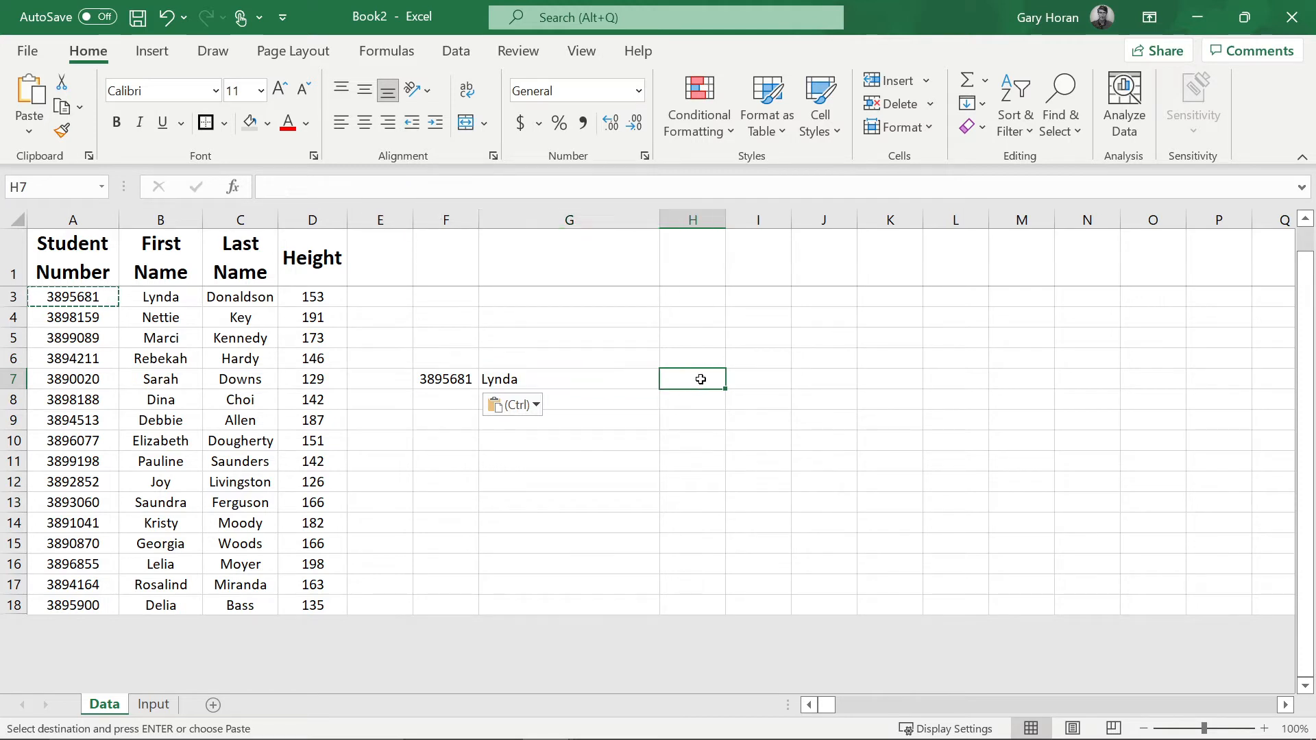
key("Escape")
type("=vloo")
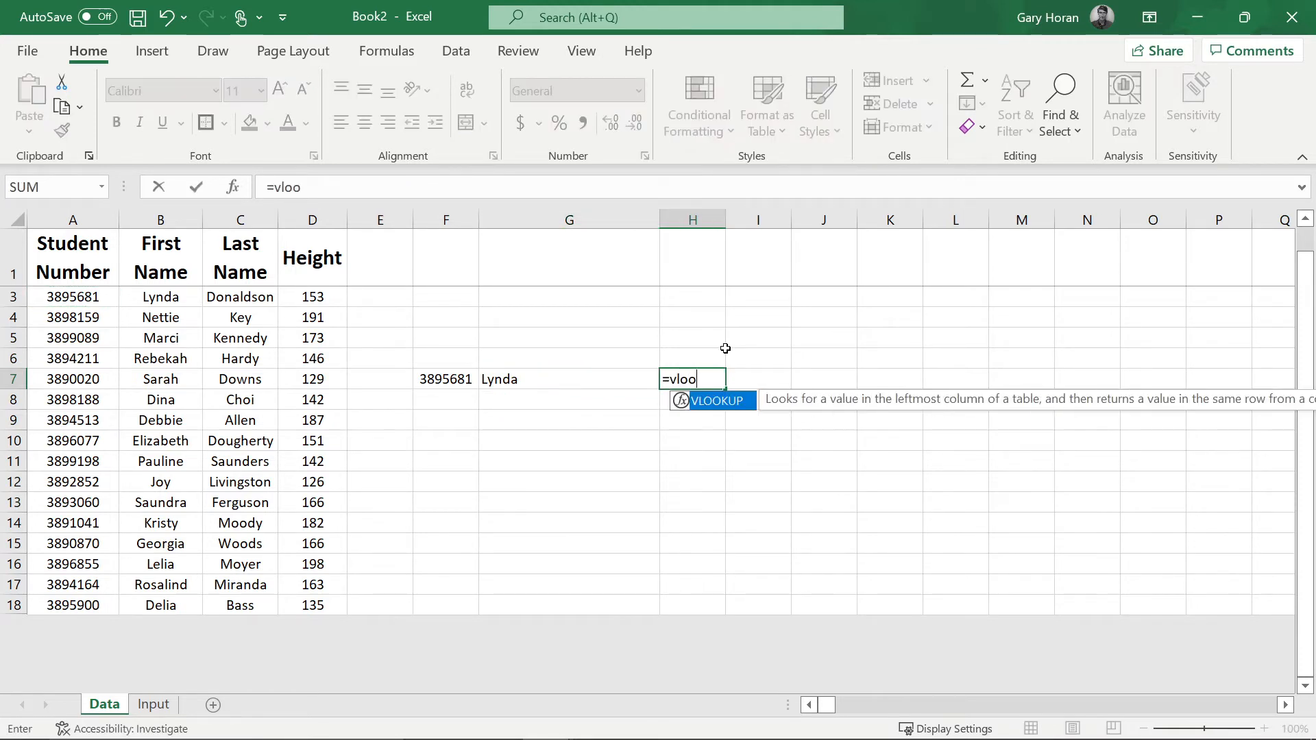
type("k")
key("Tab")
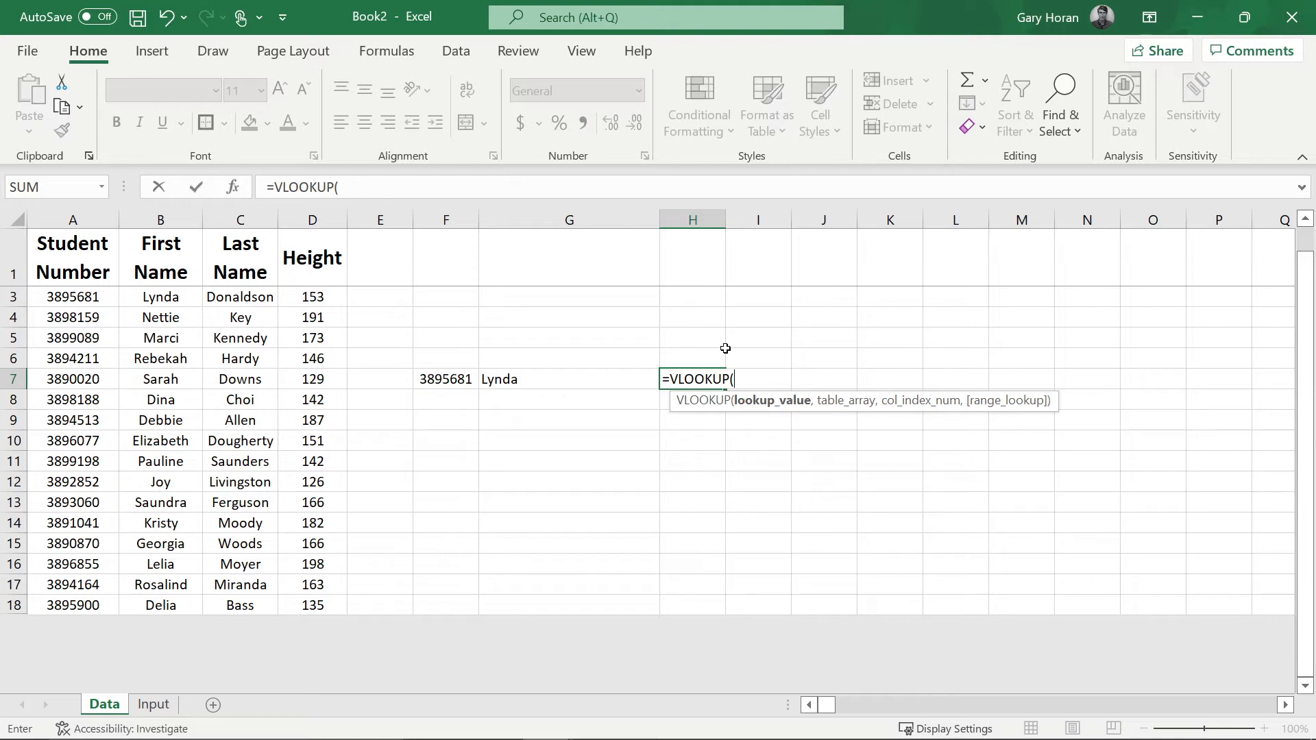
left_click(449, 380)
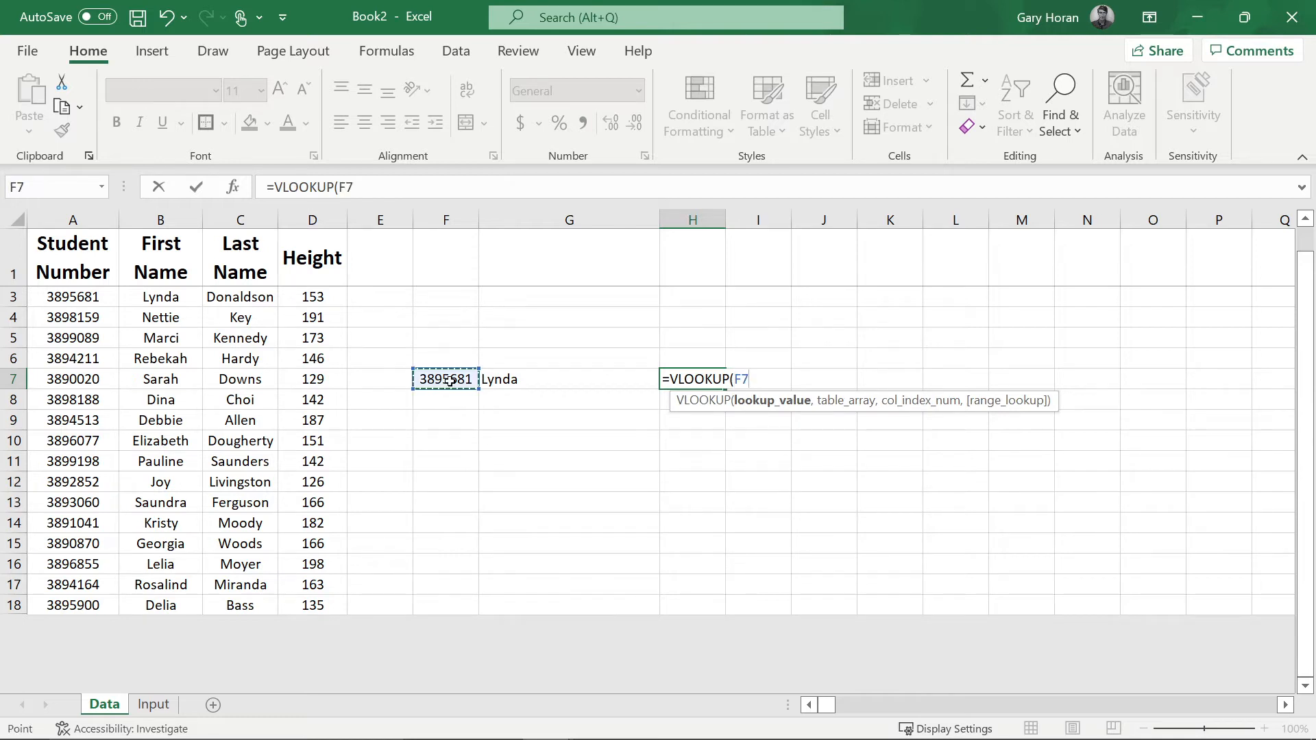
type(",")
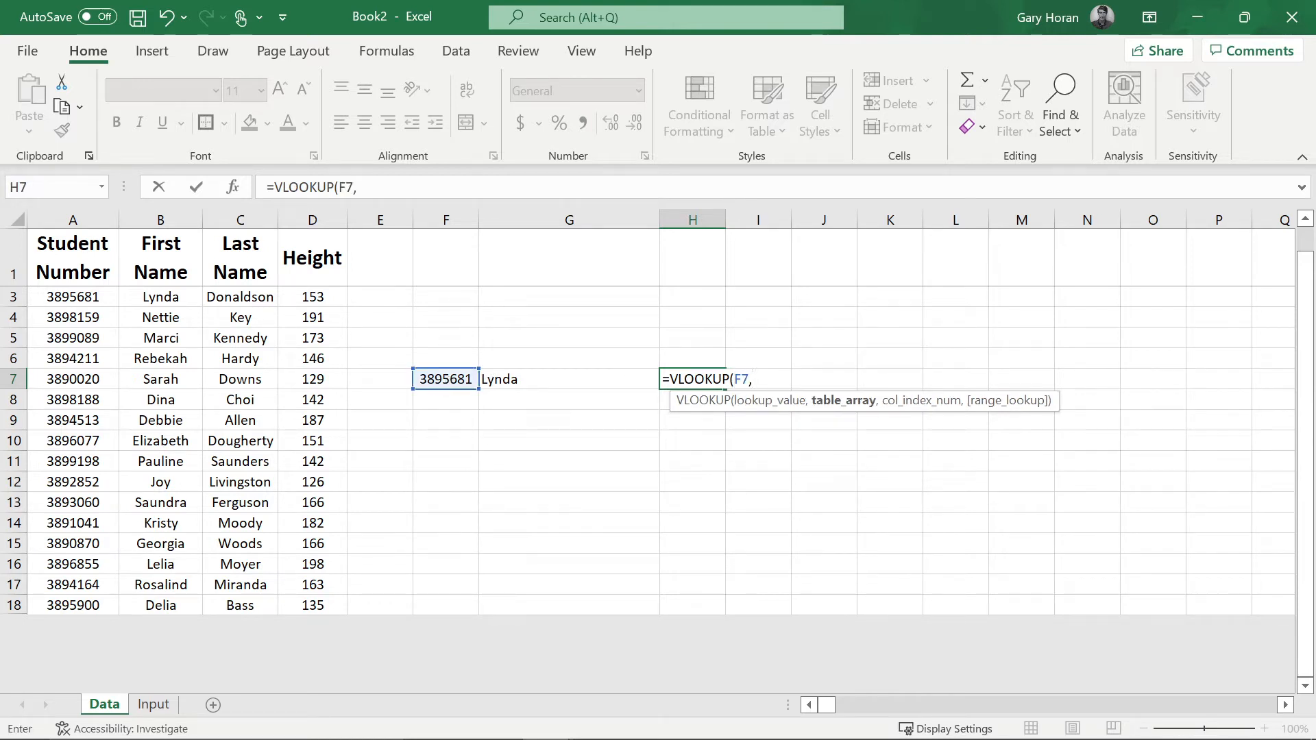
left_click_drag(85, 216, 239, 236)
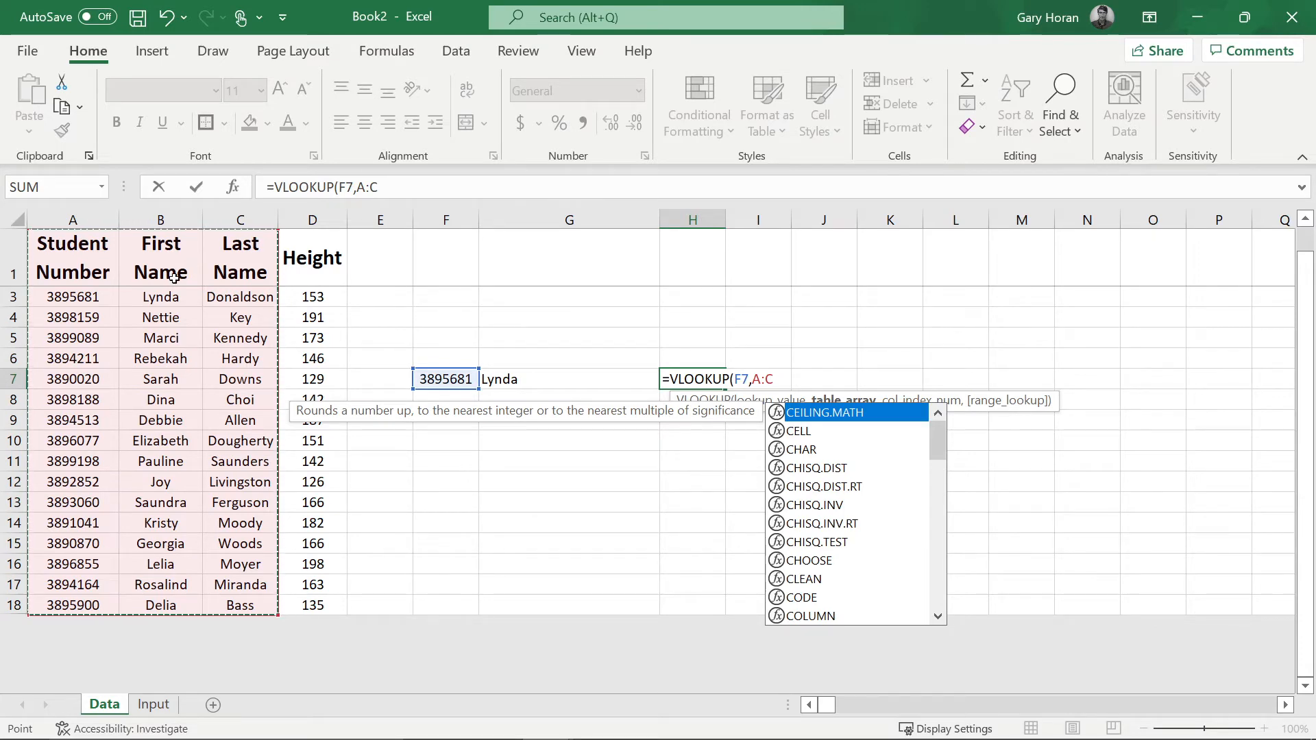
type(",")
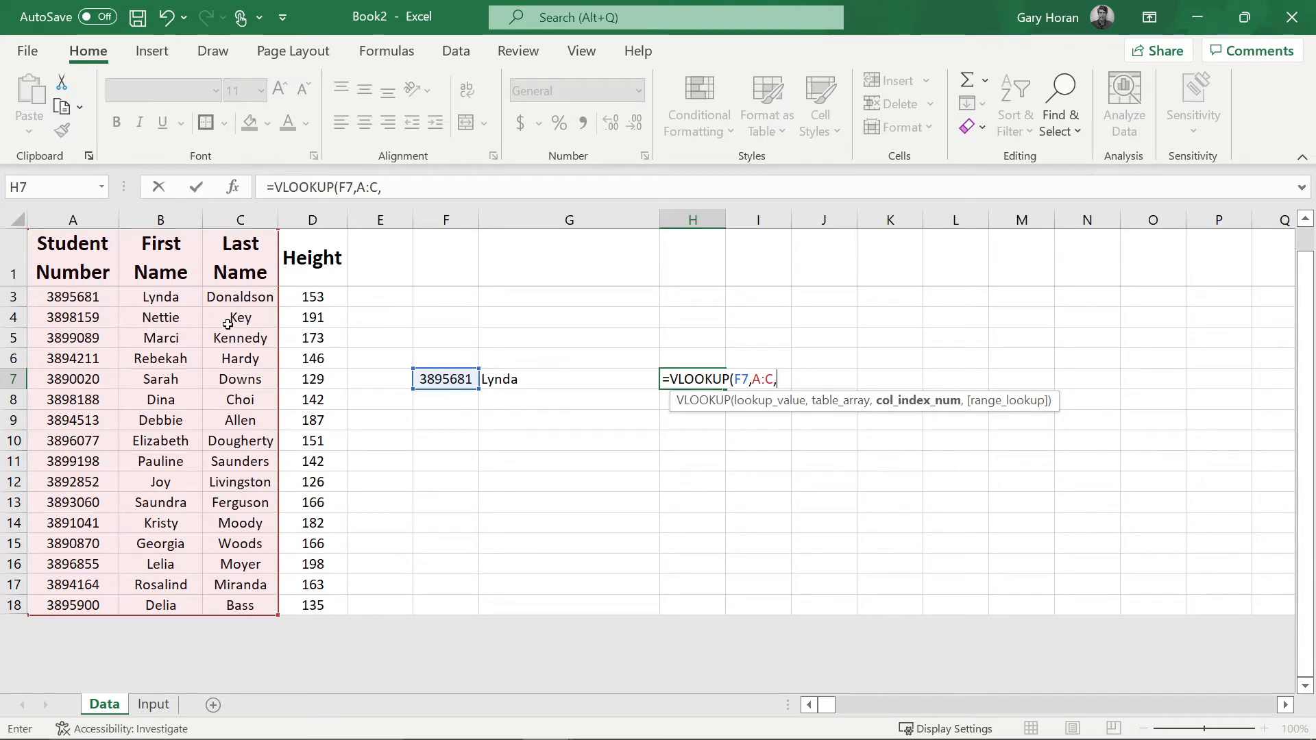
Complete the VLOOKUP formula in H7 with column index 3 and range lookup 0 for an exact match
type("3")
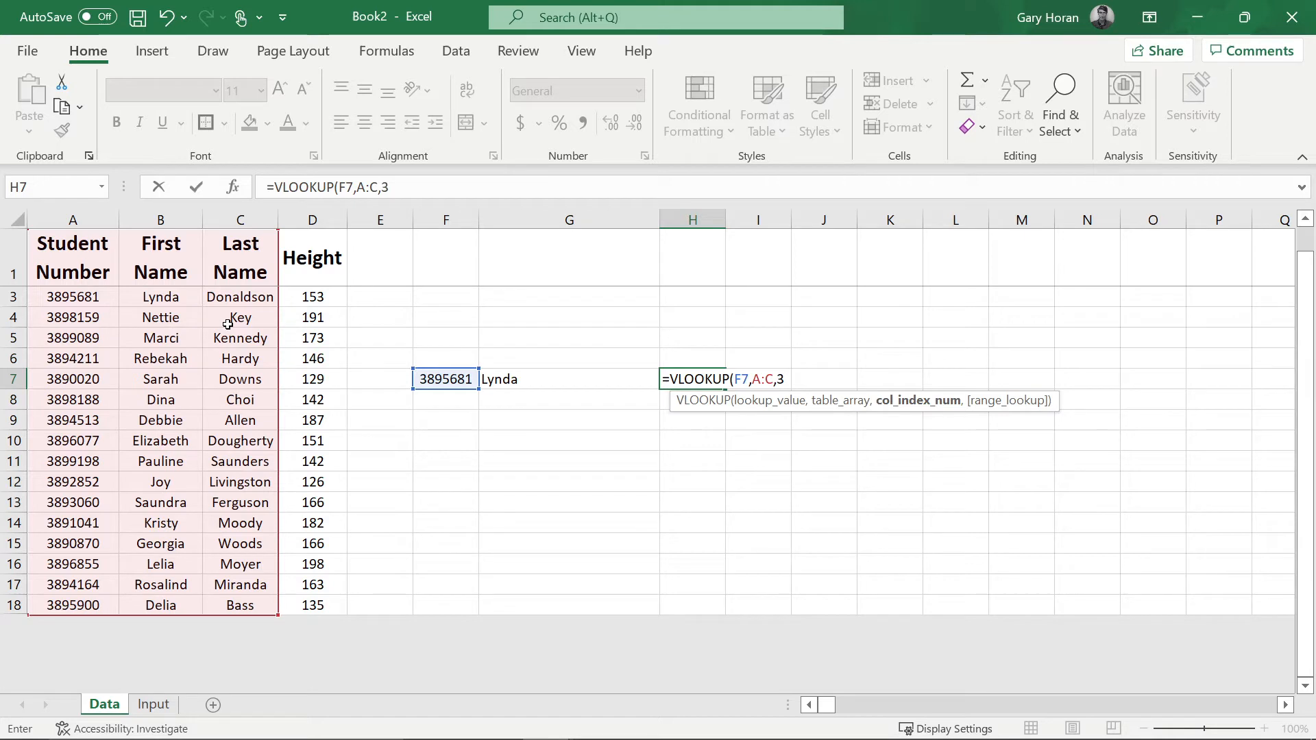
type(",0")
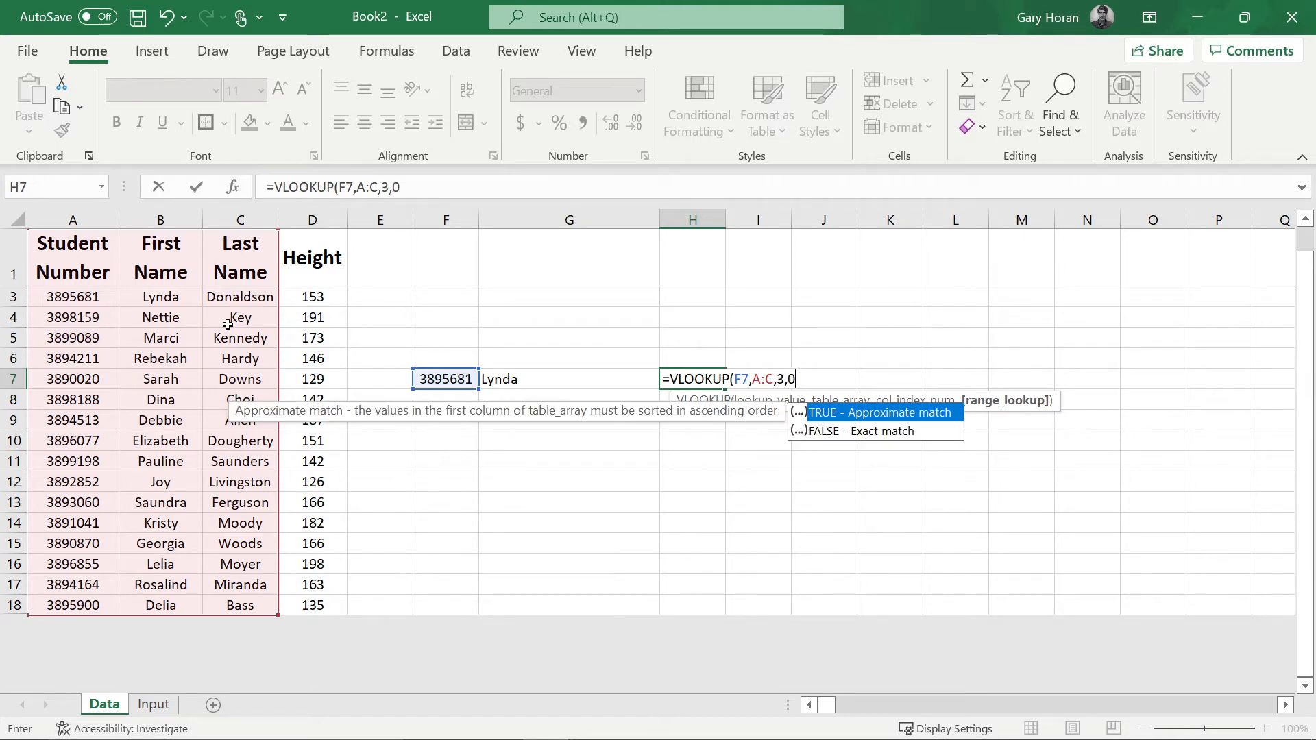
type(")")
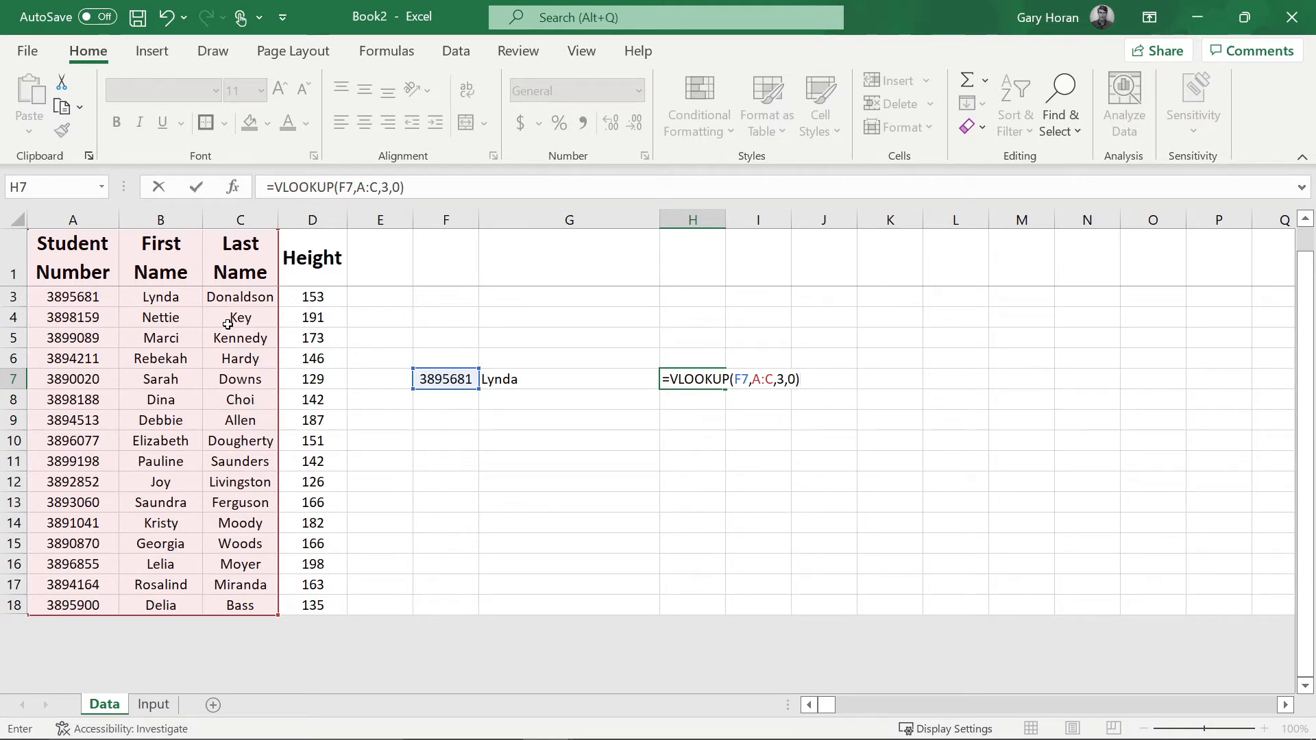
key("Return")
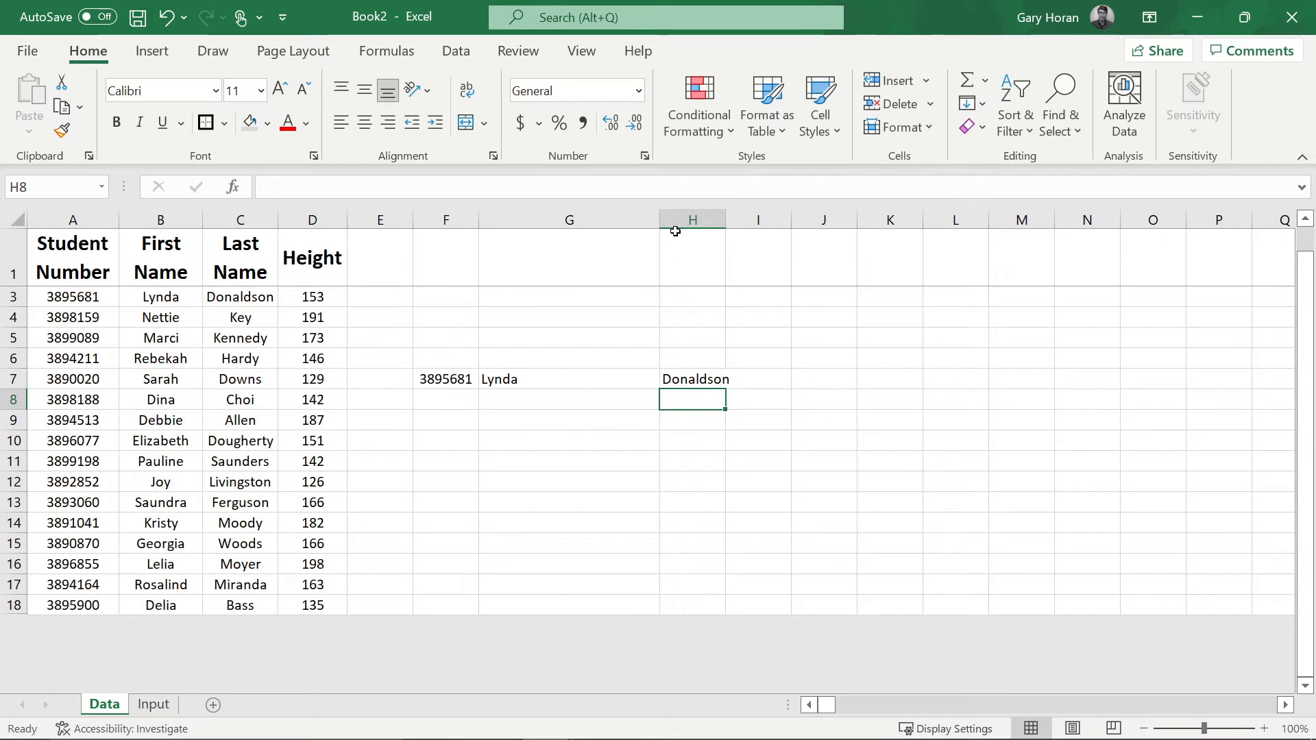
Narrow column G, widen columns H and I, and join the first and last names in cell I7 with =G7&H7
left_click_drag(656, 220, 947, 213)
left_click(731, 385)
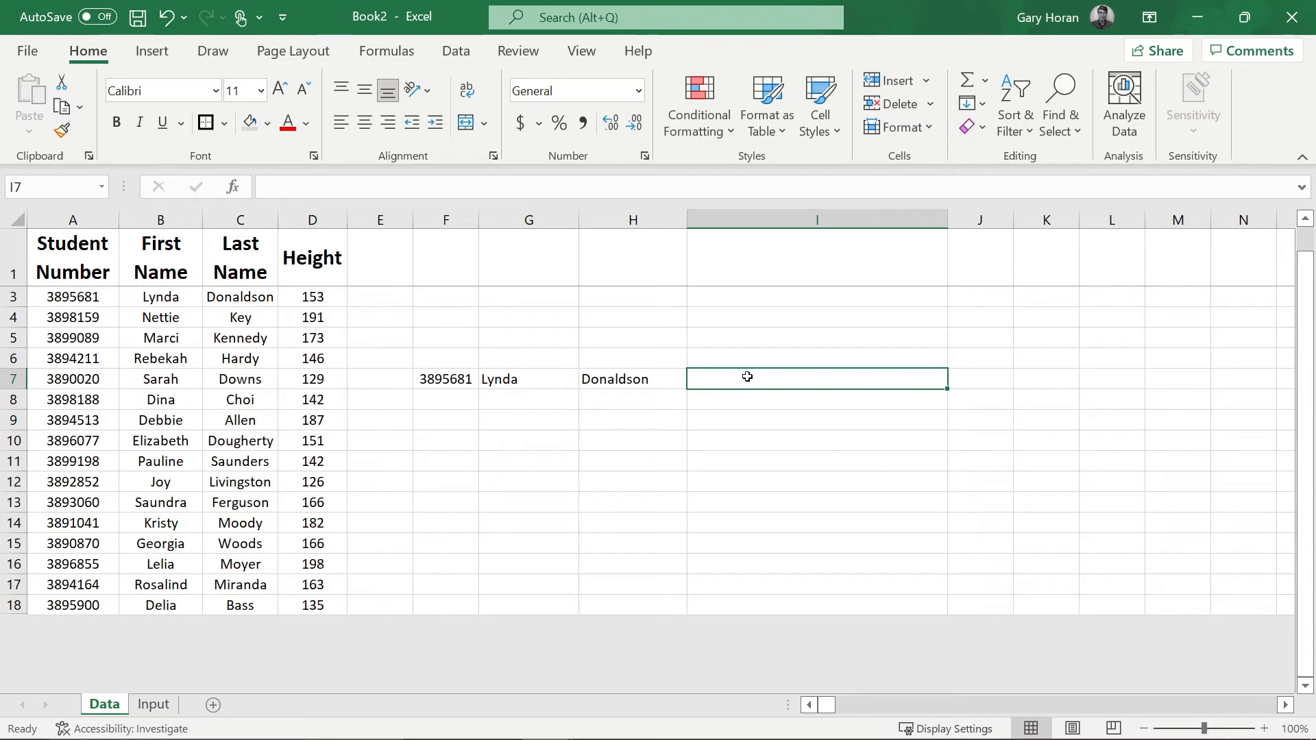
type("=")
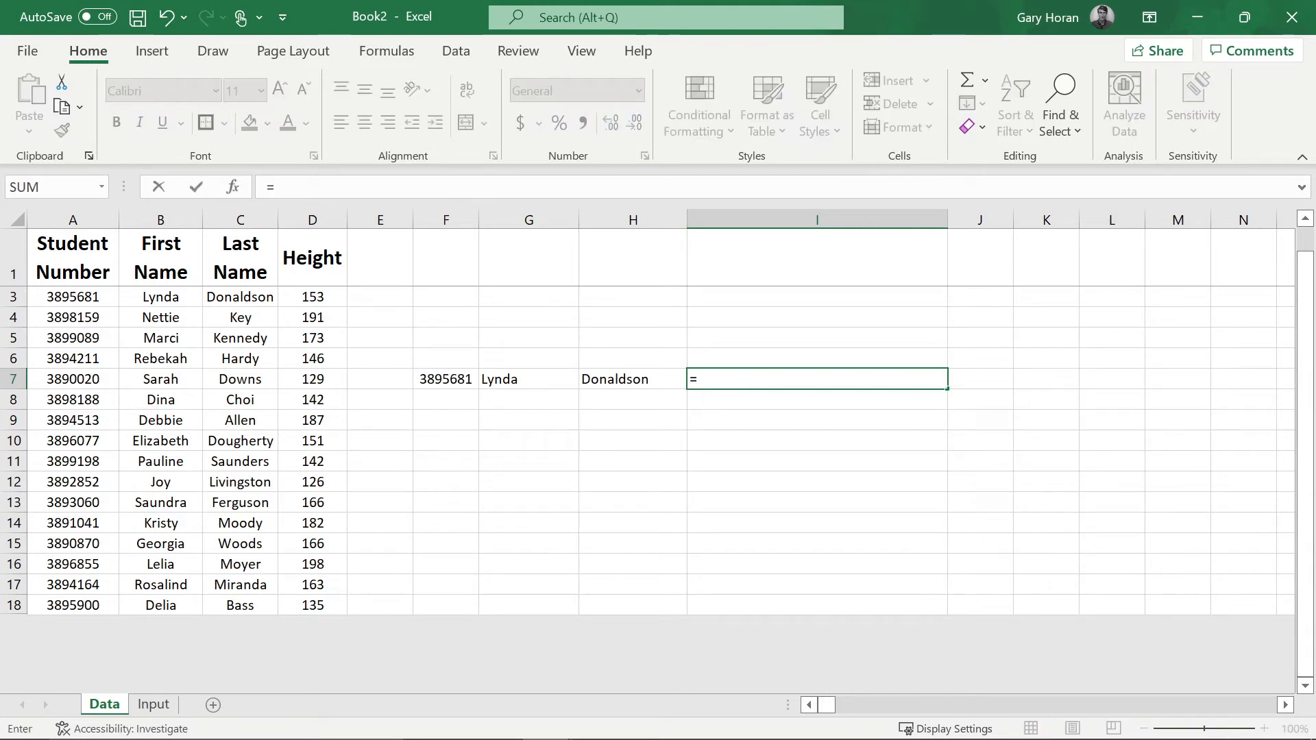
left_click(516, 382)
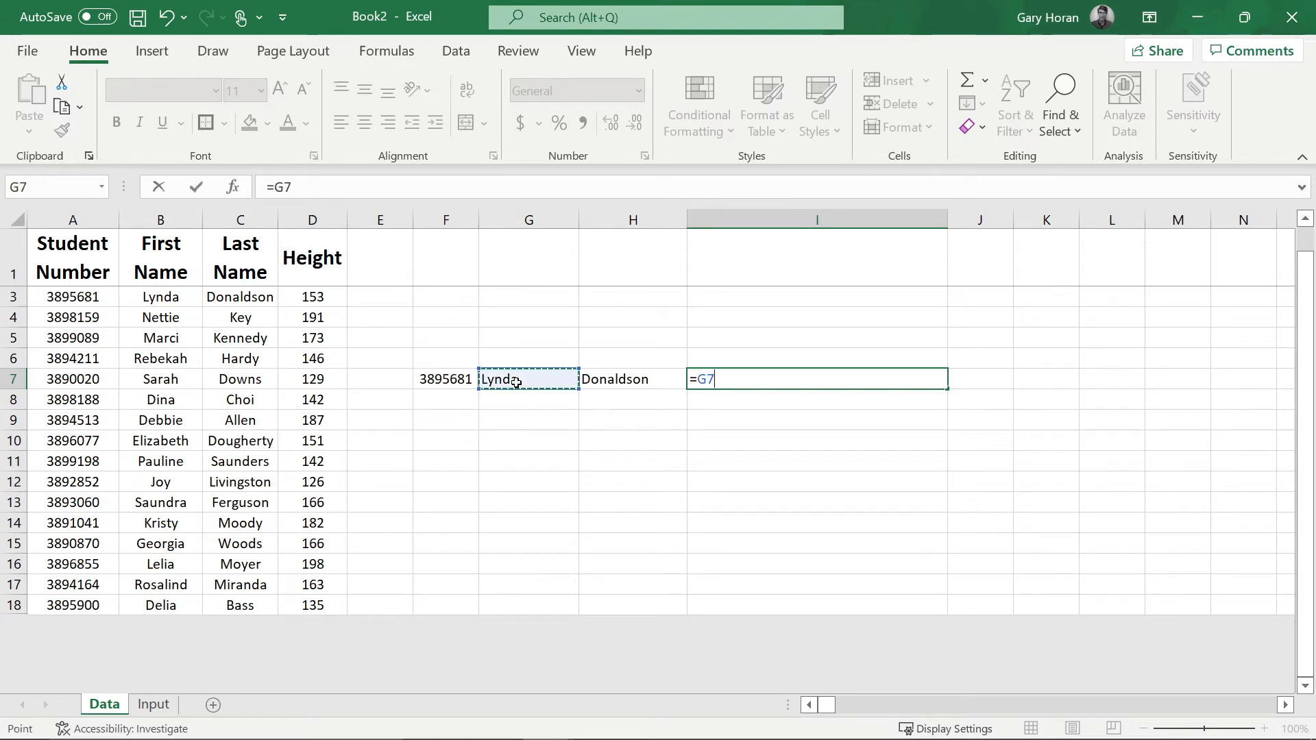
type("&")
left_click(615, 379)
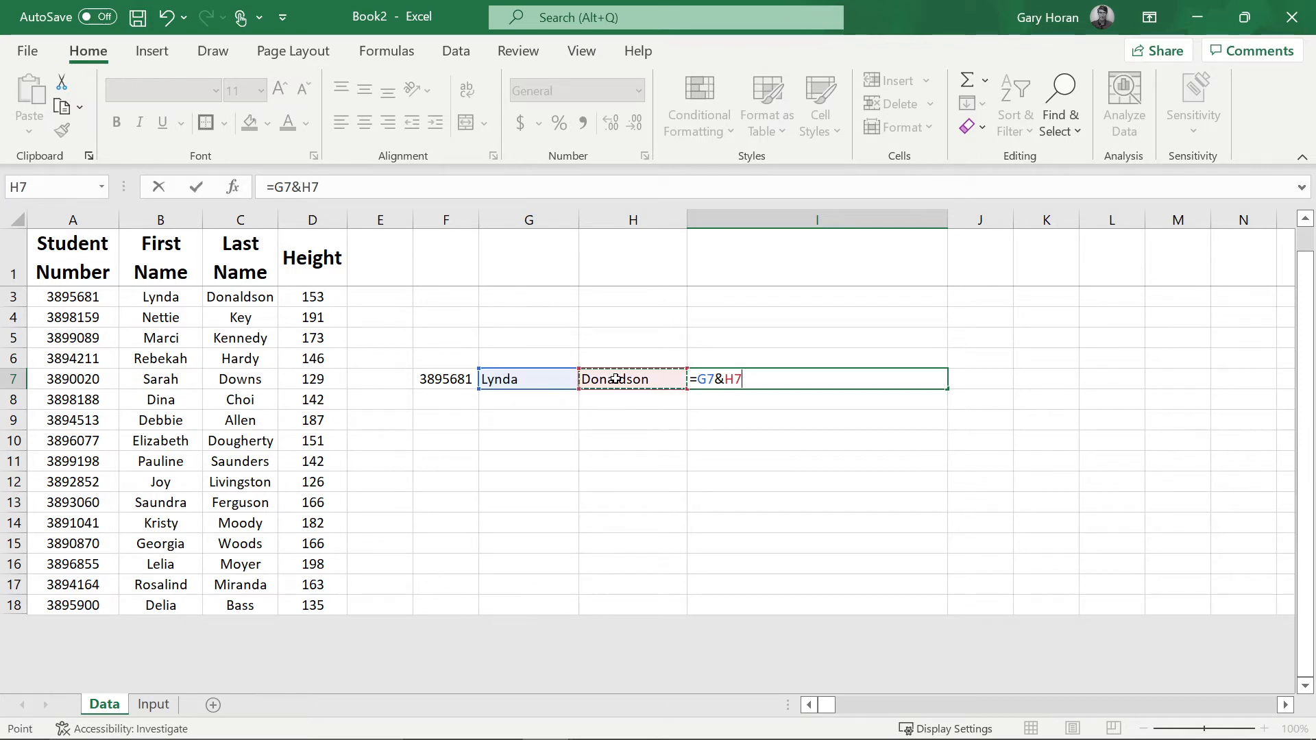
key("Return")
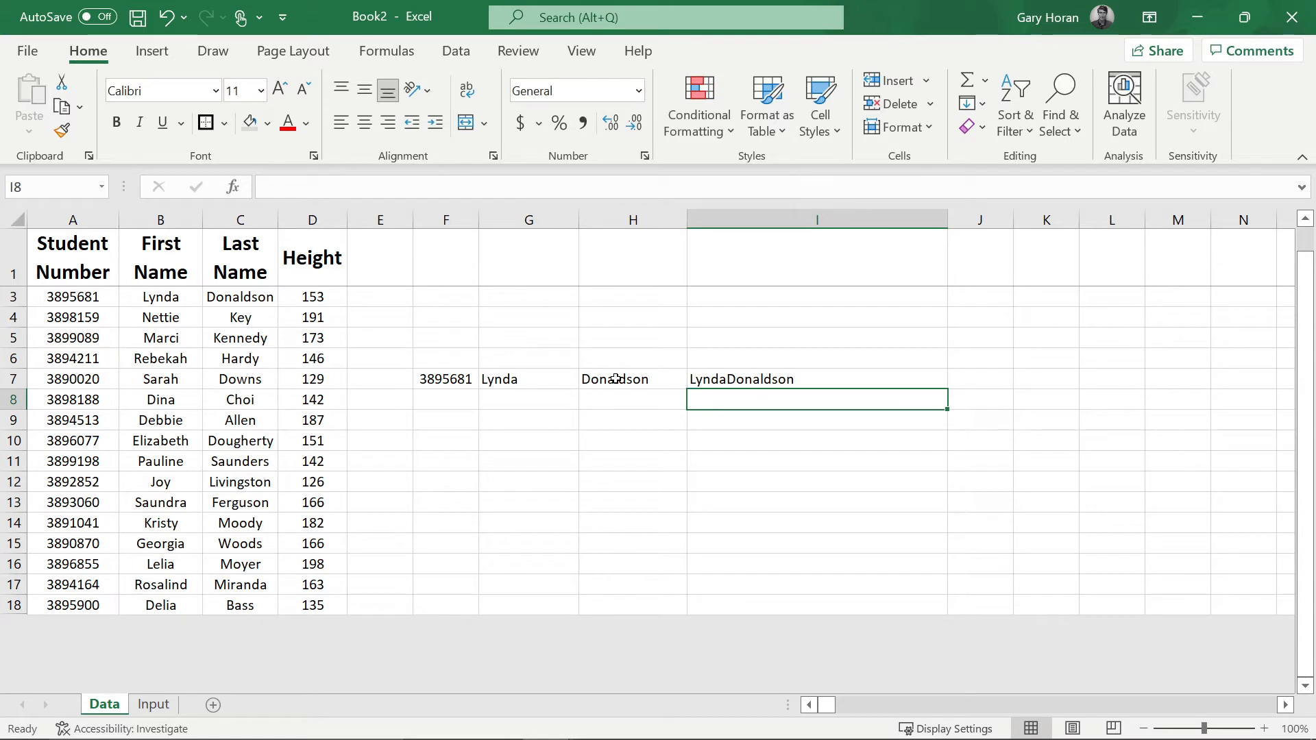
Edit the formula in I7 to =G7&" "&H7 so a space separates the first and last names
left_click(724, 379)
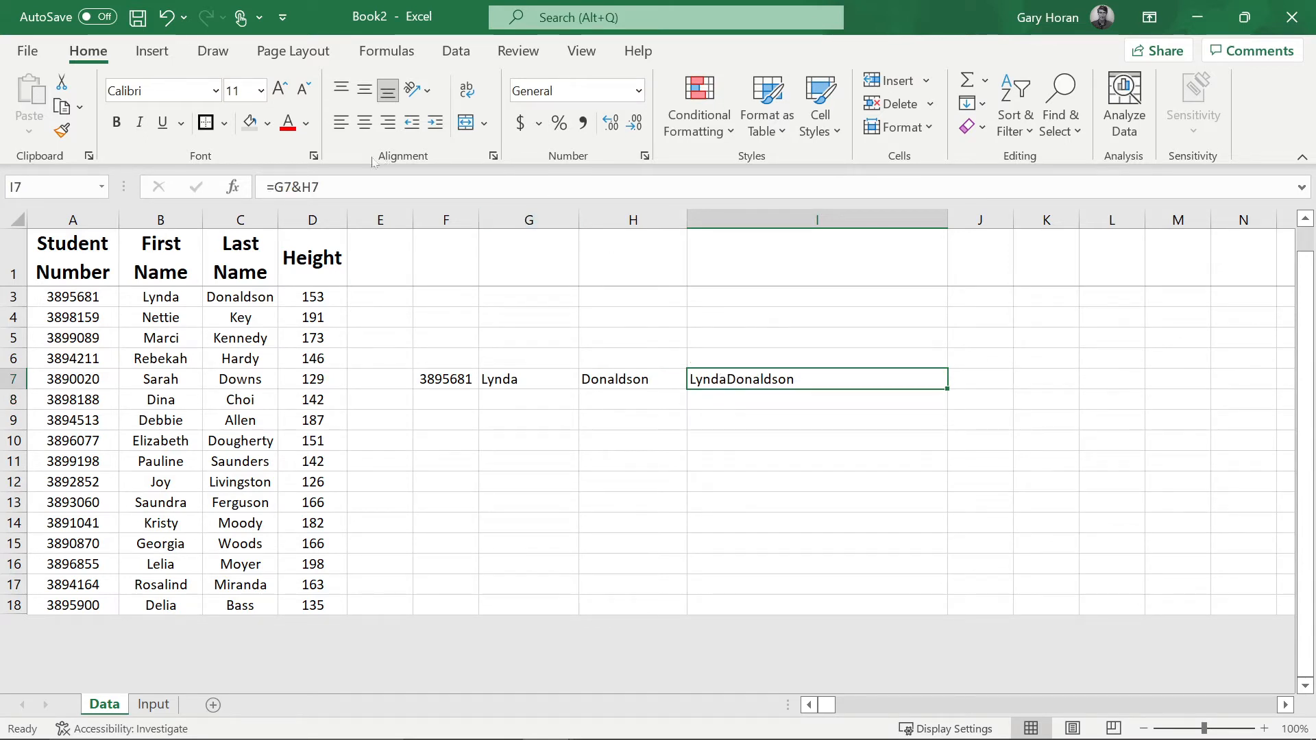
left_click(316, 185)
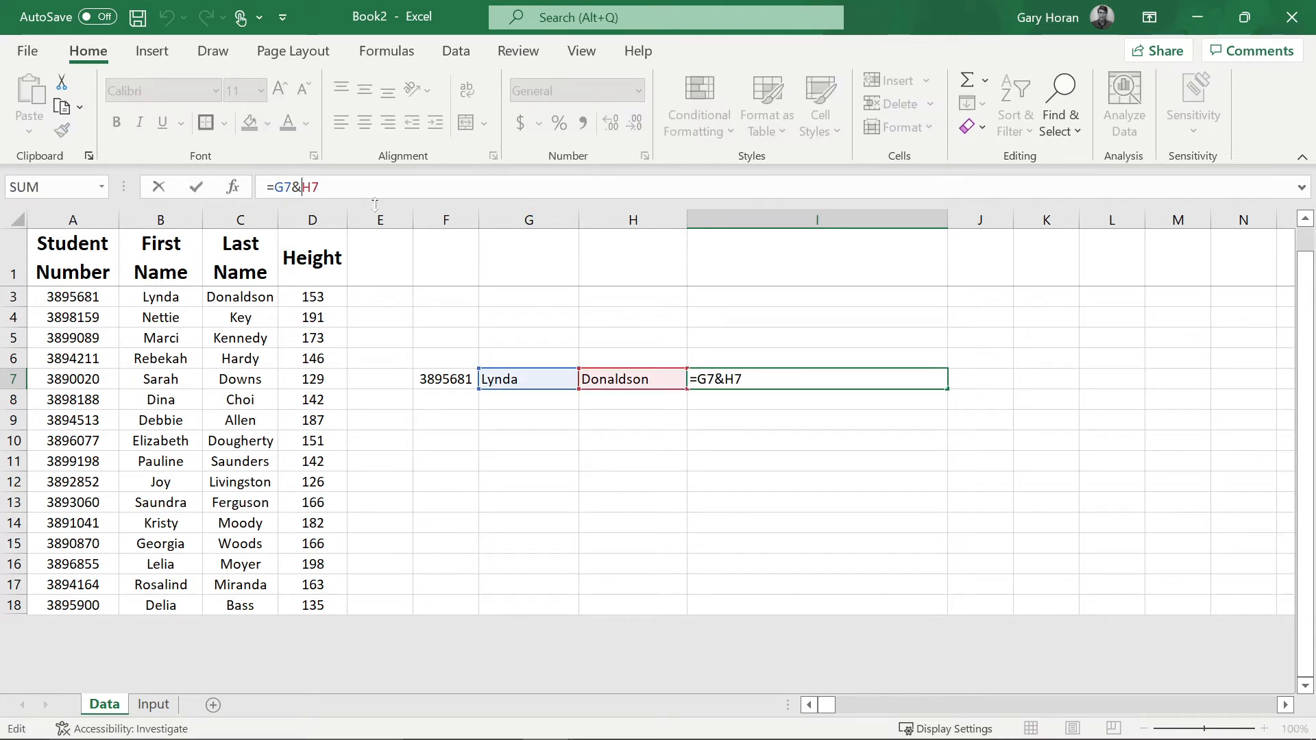
type("\"")
type(" \"")
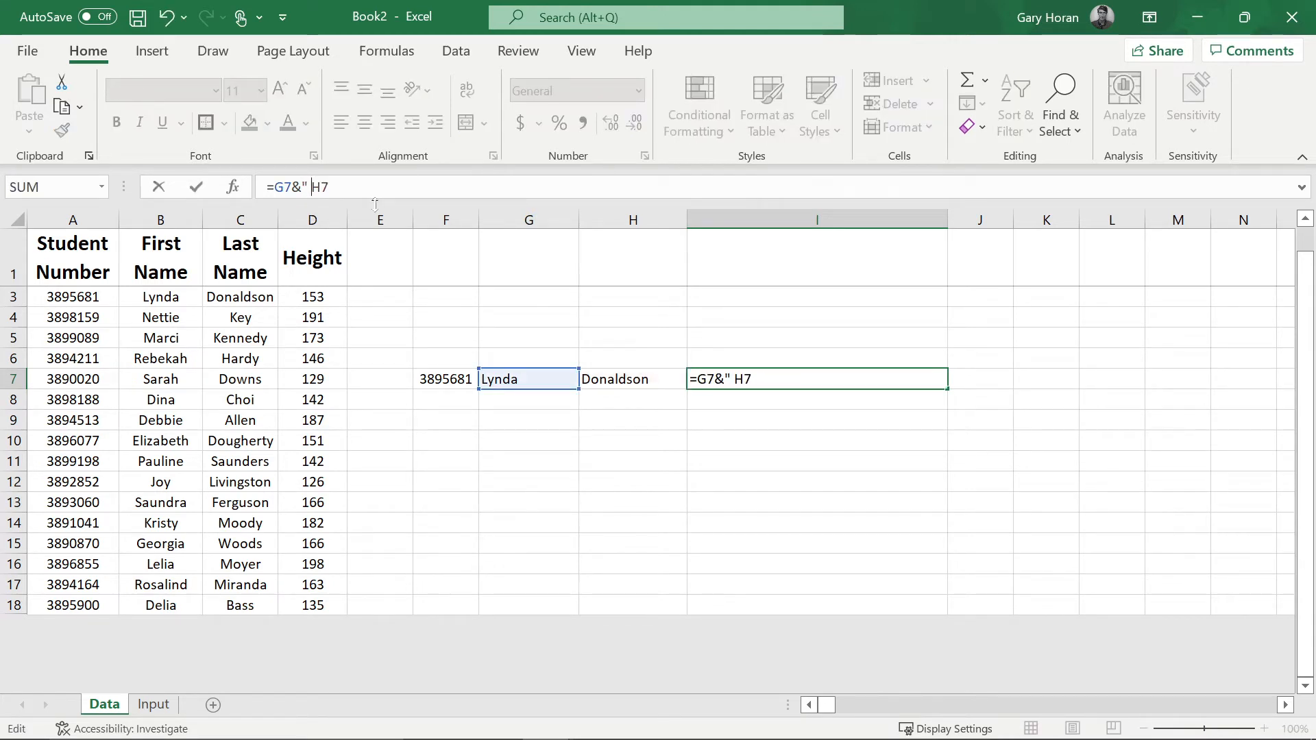
type("&")
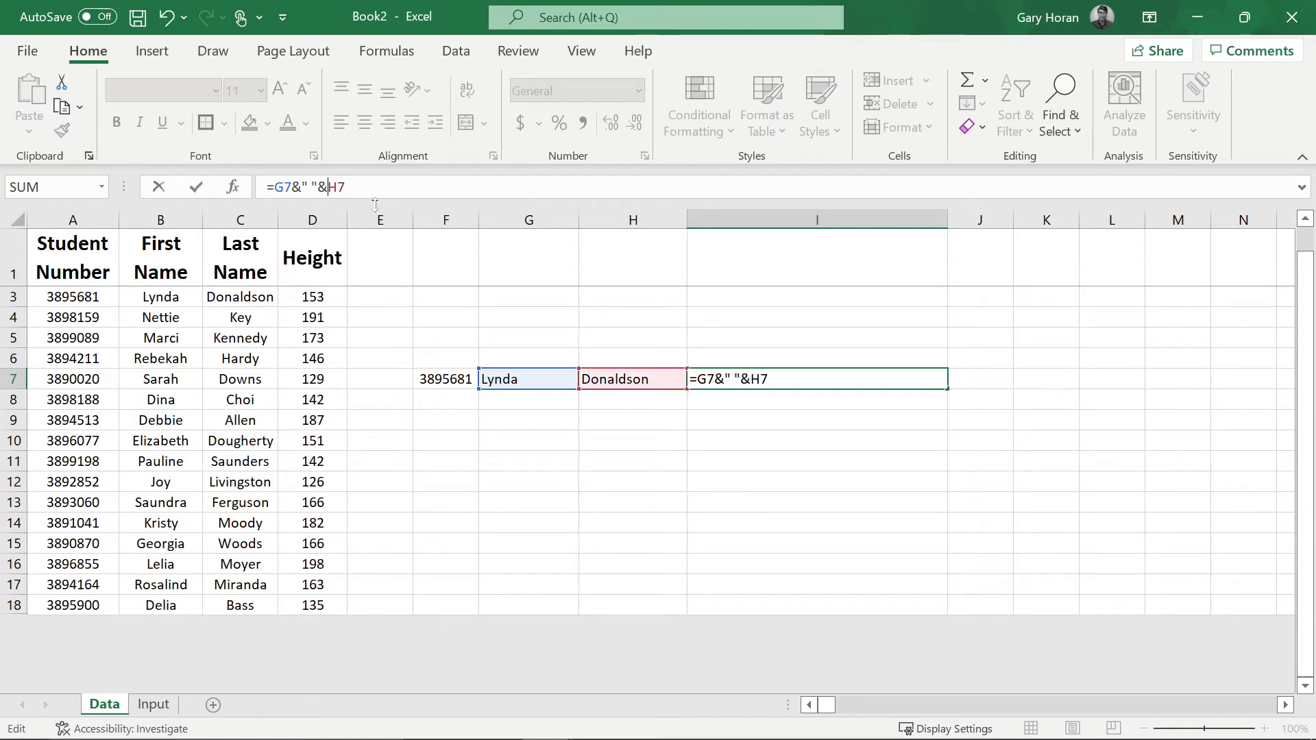
key("Return")
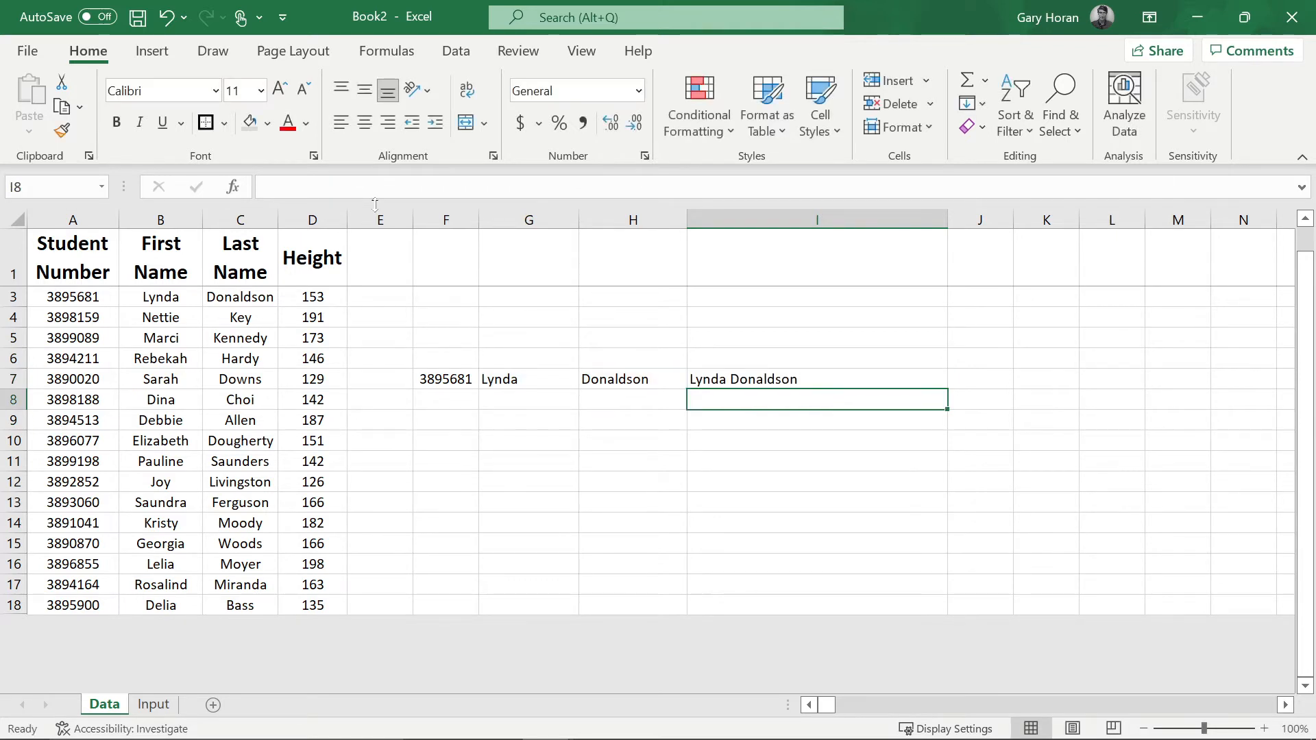
left_click(762, 378)
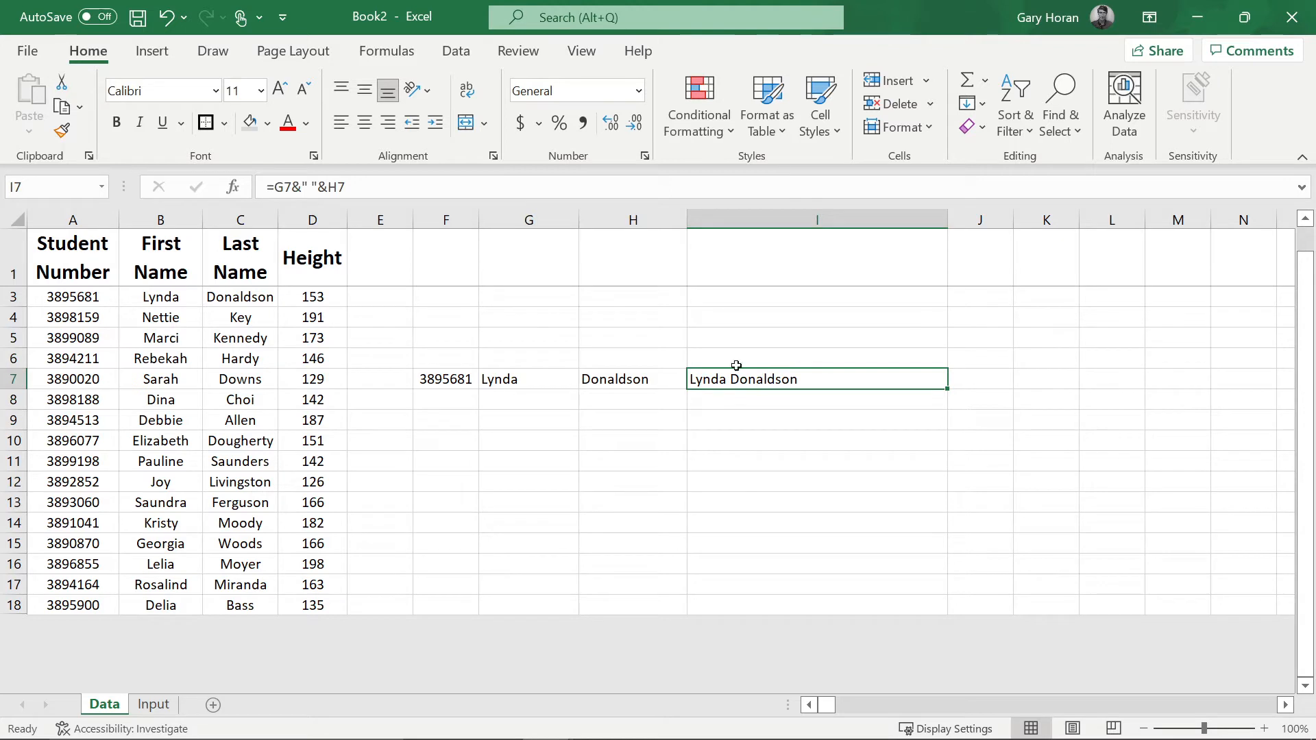
Join the first and last names in cell I8 with =CONCATENATE(G7," ",H7)
left_click(712, 399)
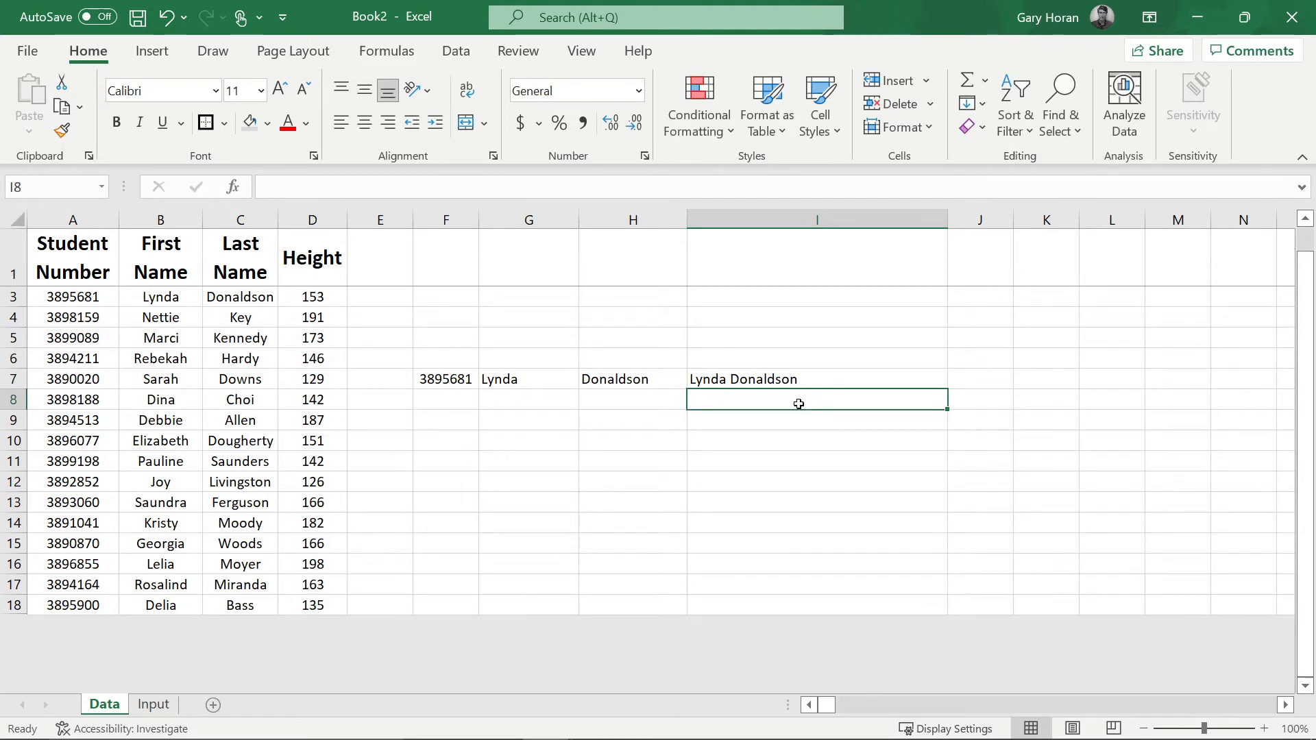
type("=con")
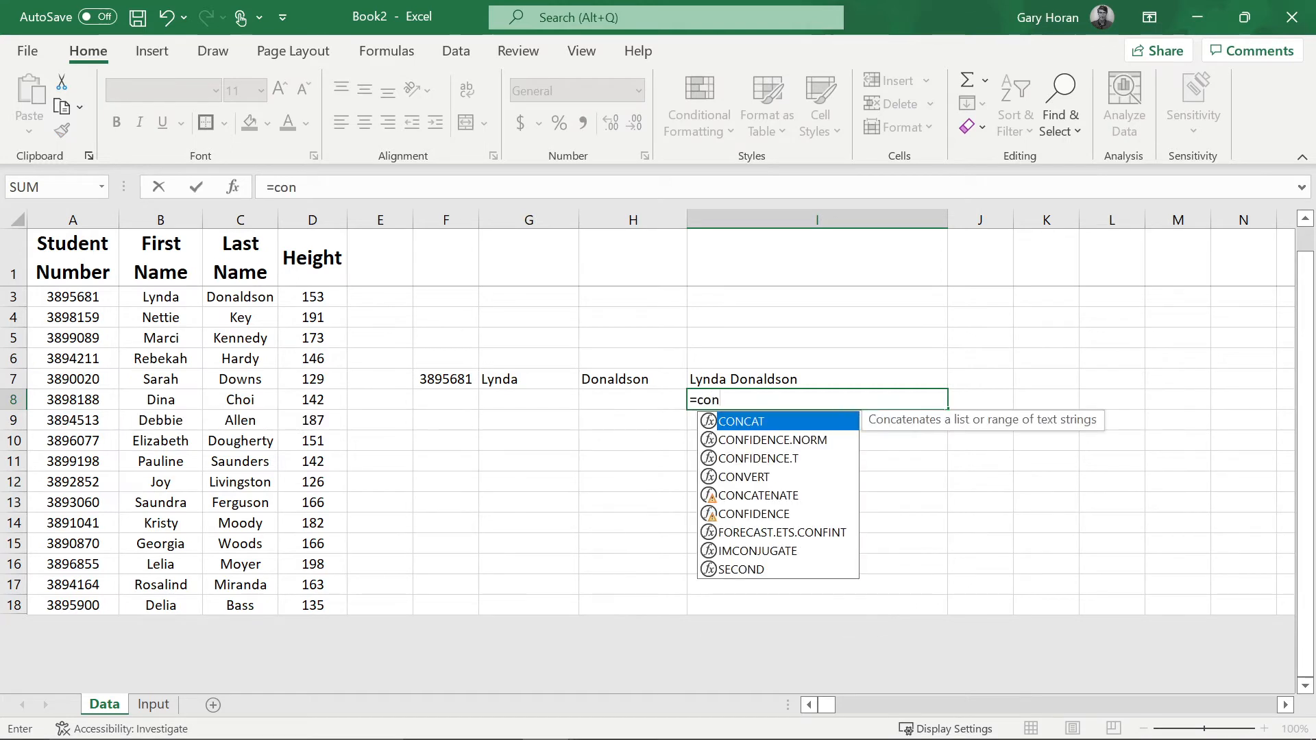
type("c")
key("Down")
key("Tab")
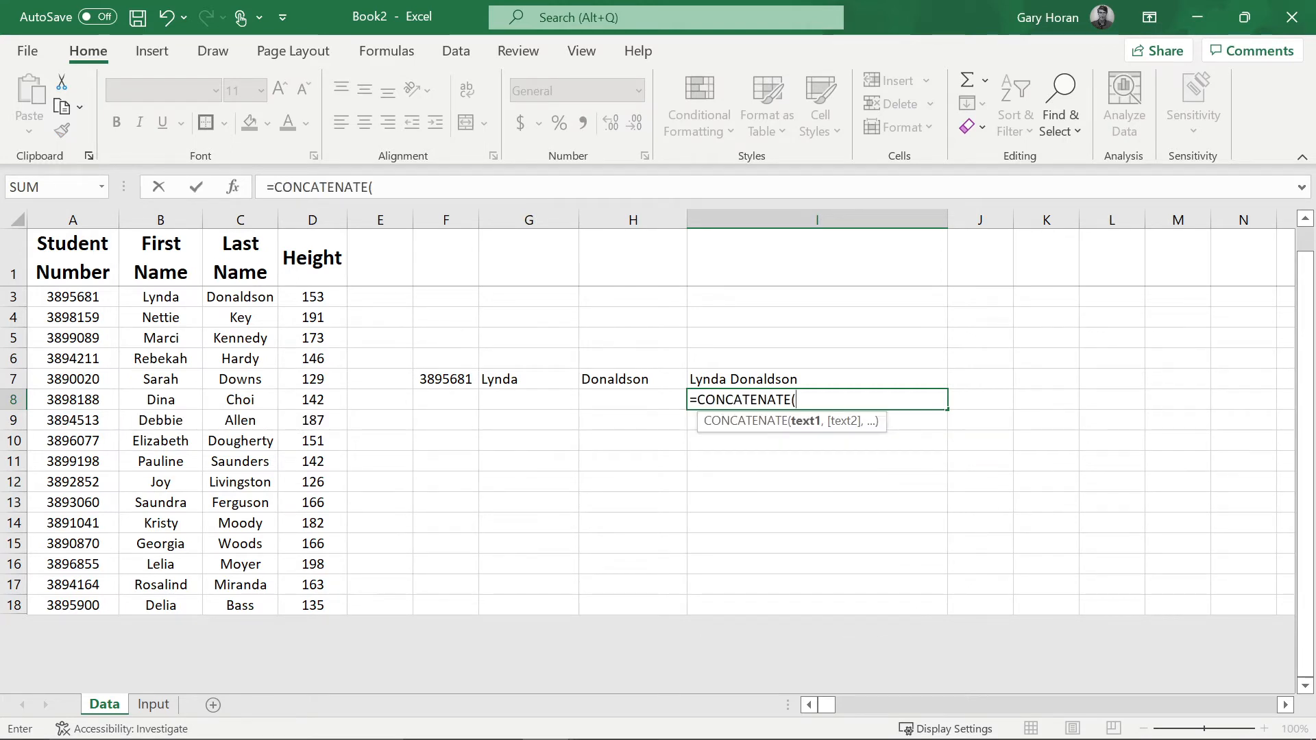
left_click(504, 378)
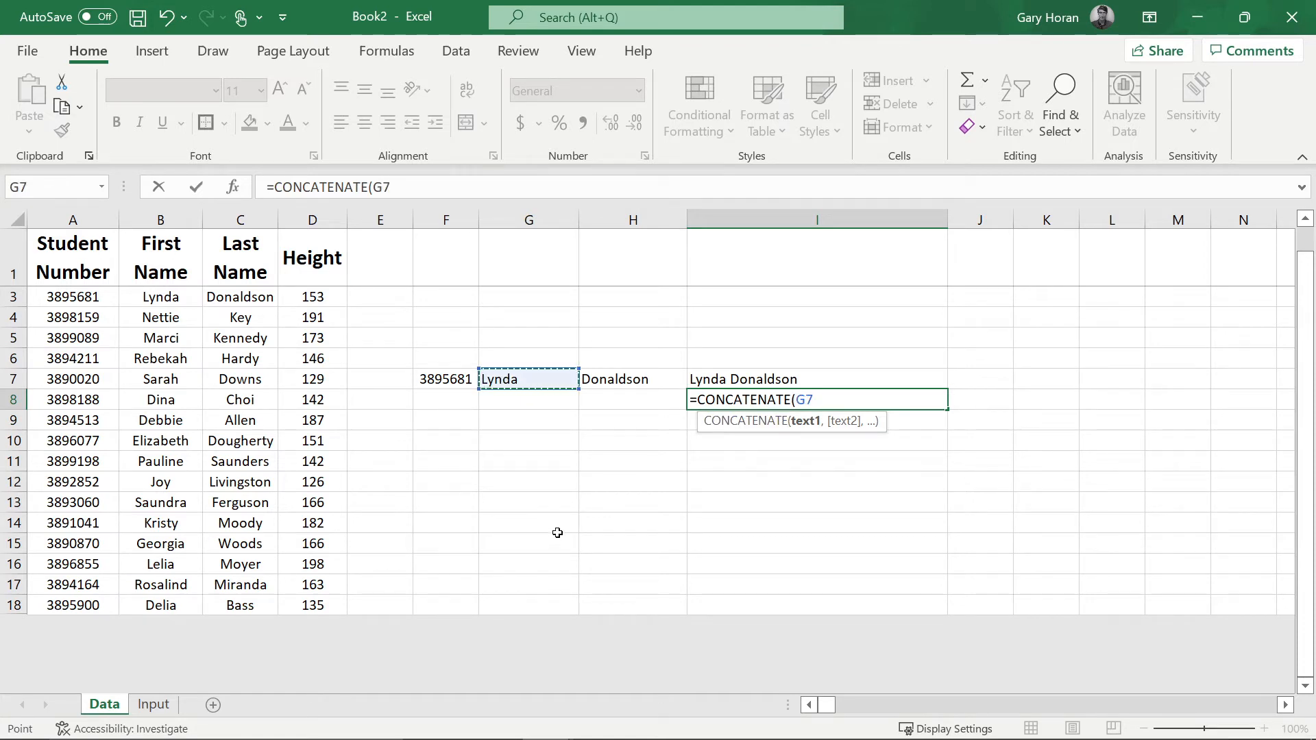
type(",")
type("\" \"")
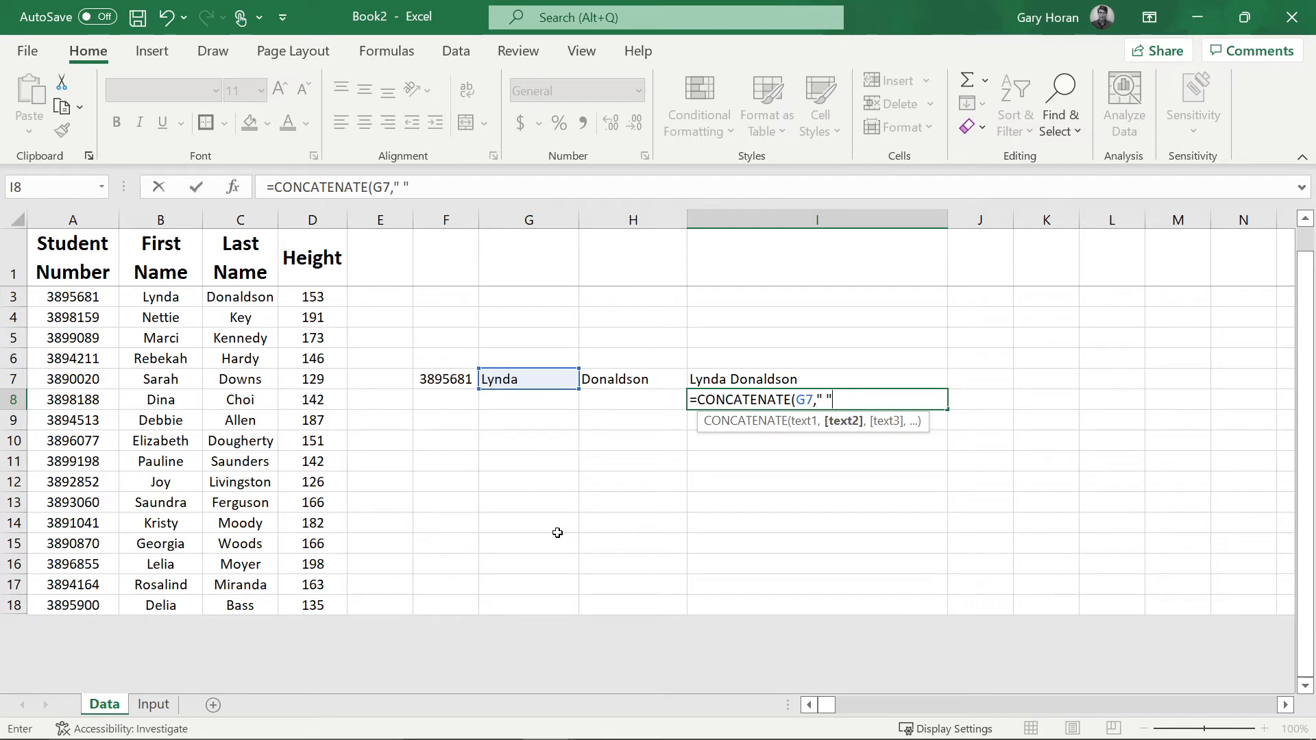
type(",")
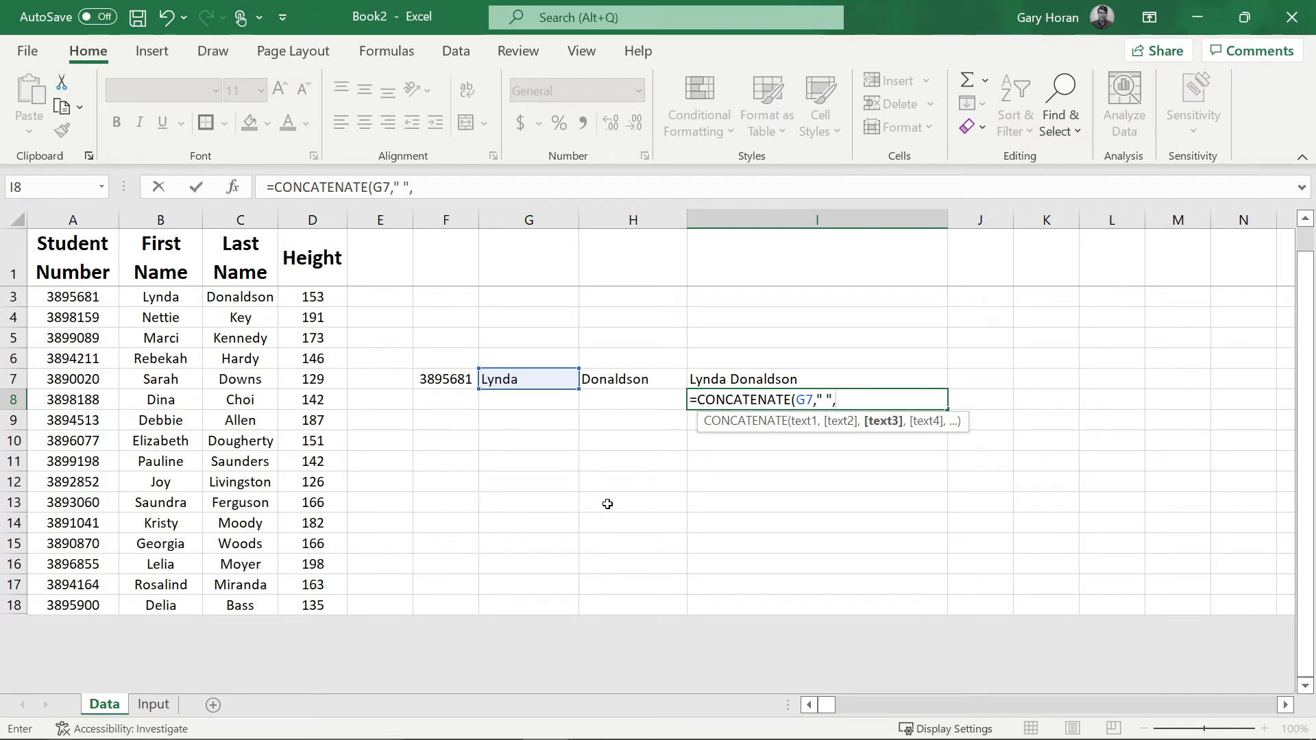
left_click(622, 386)
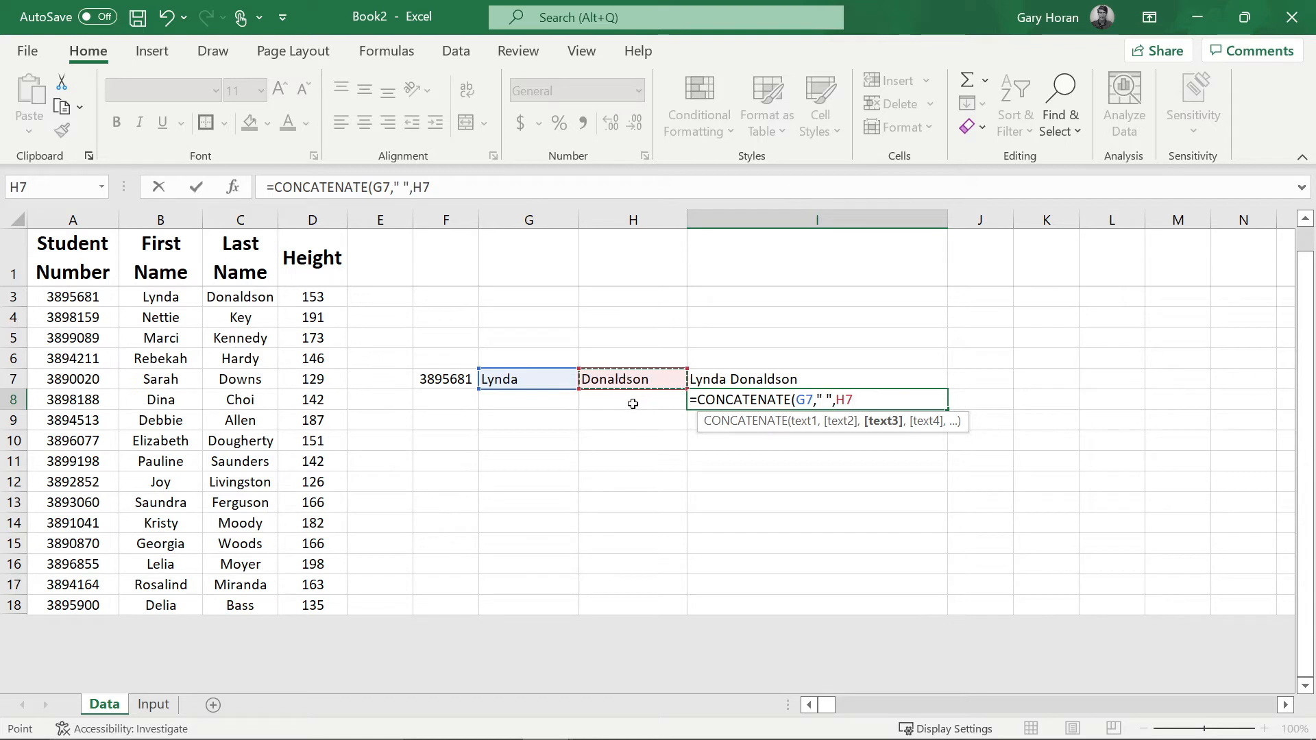
type(")")
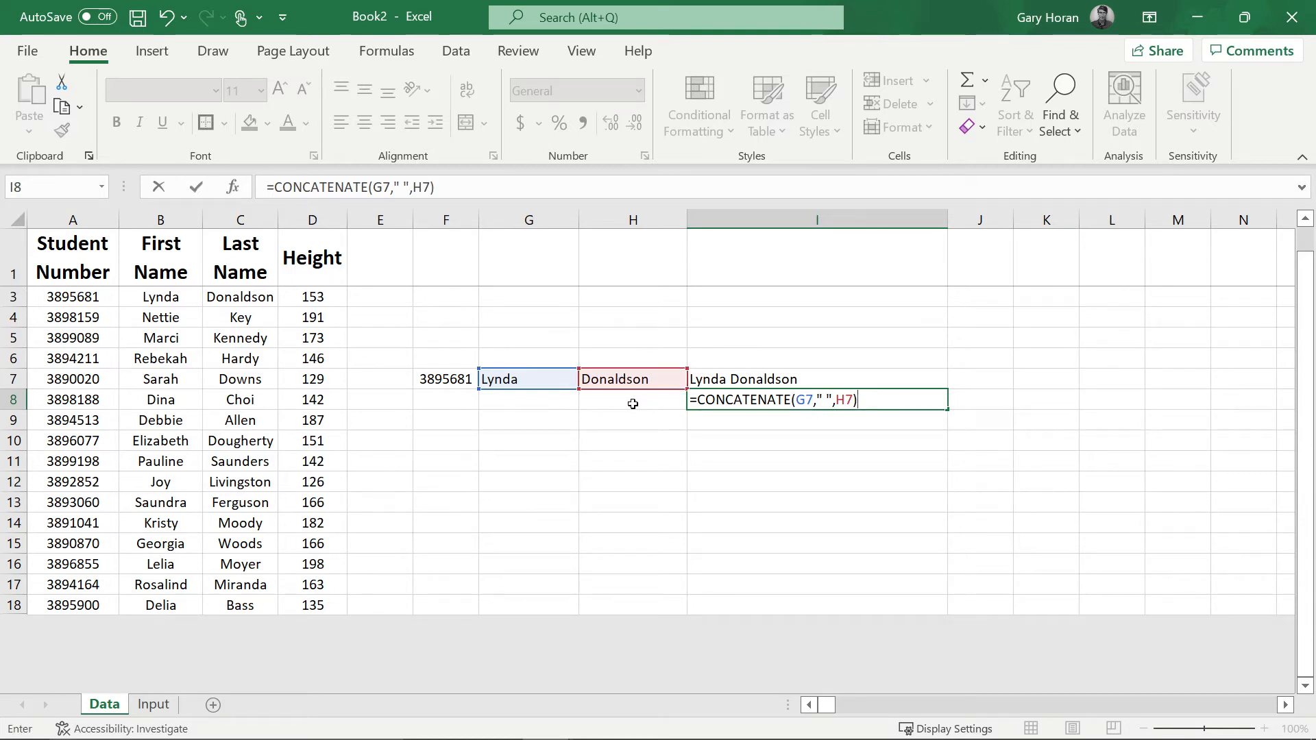
key("Return")
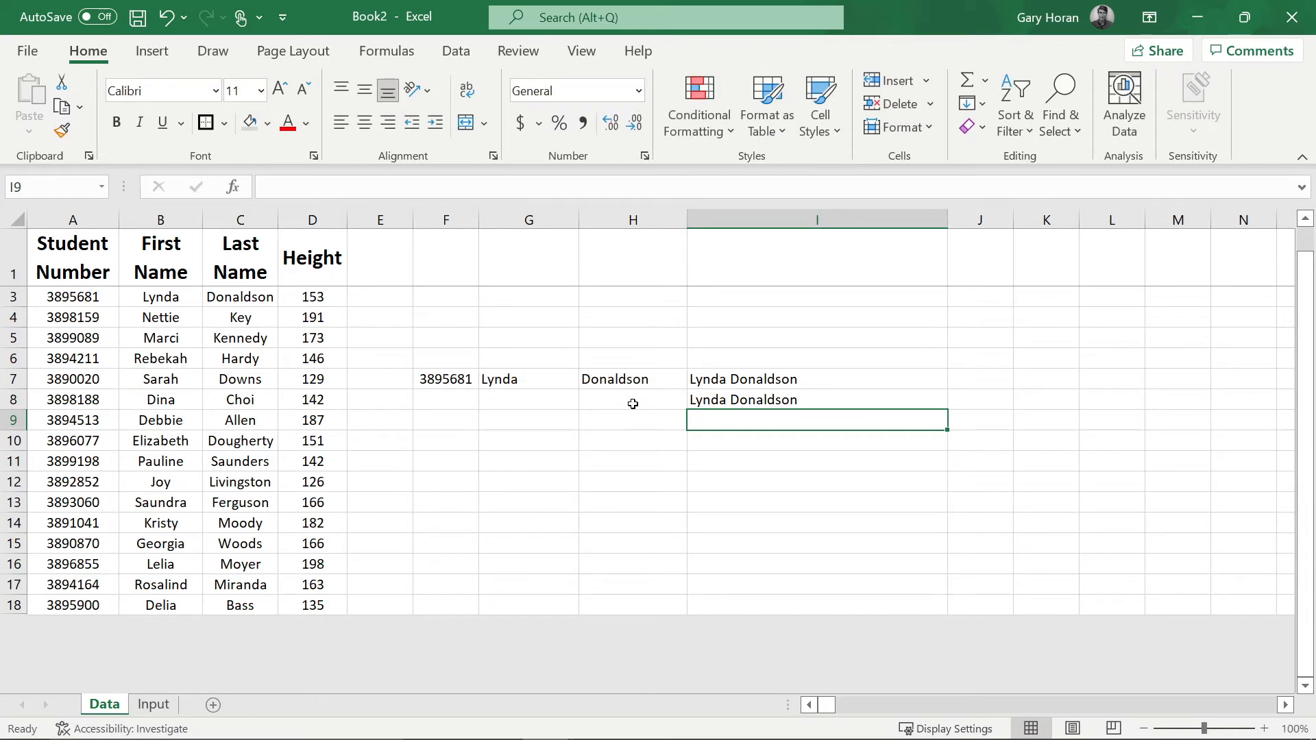
Compare the name-joining formulas in cells I7 and I8
left_click(769, 382)
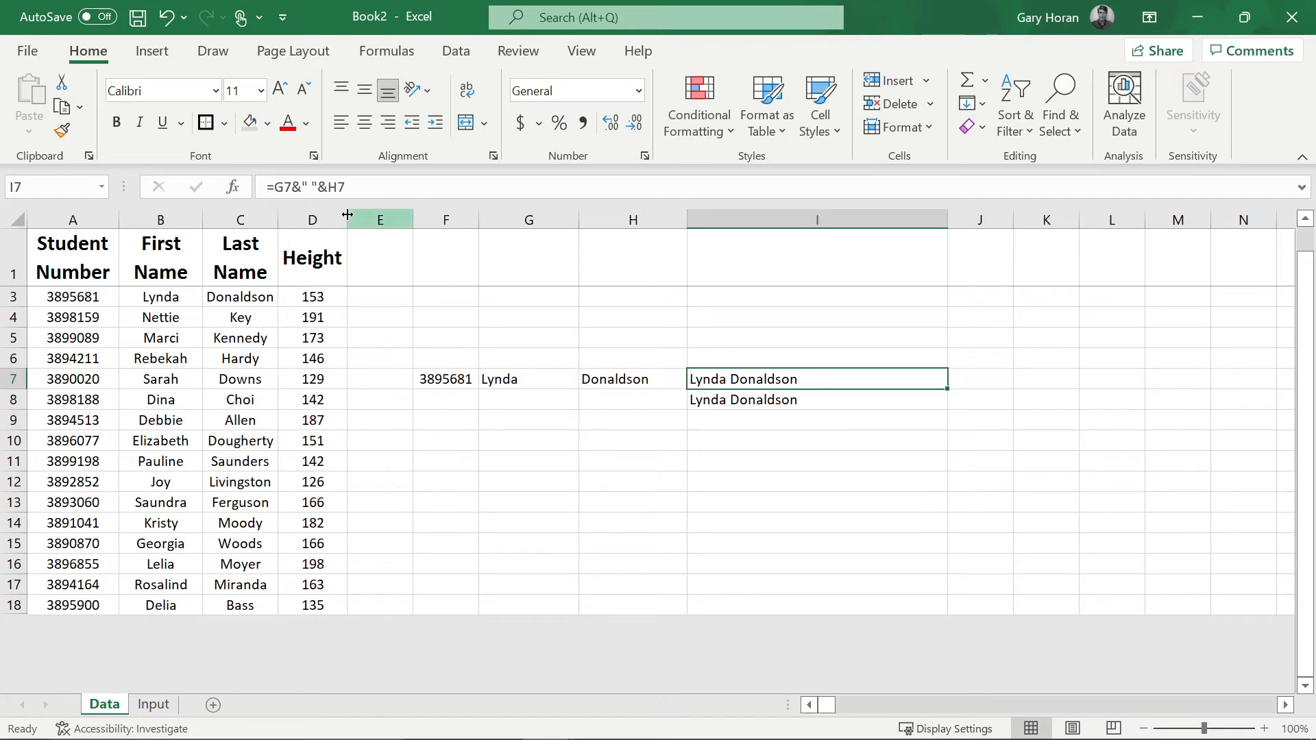
left_click(762, 403)
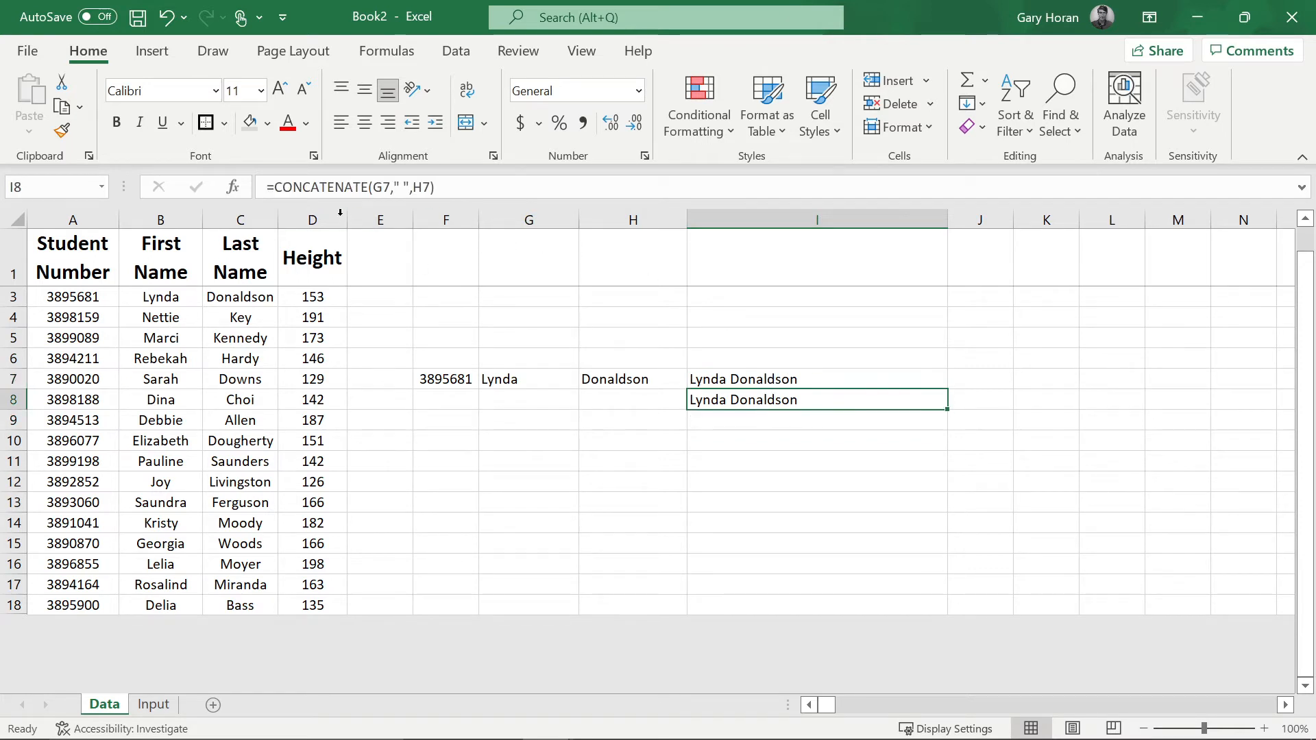
left_click(761, 461)
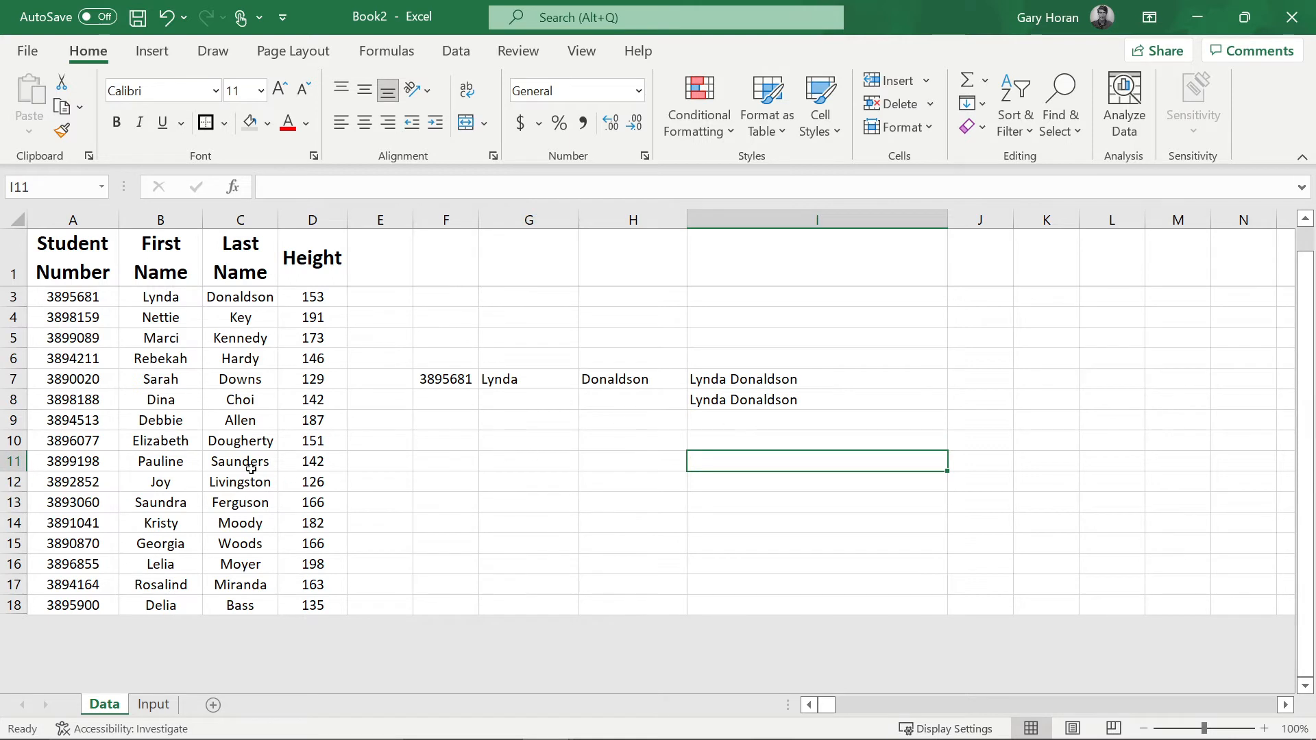
Copy the student number from A9 into lookup cell F7 to test the formulas
left_click(99, 423)
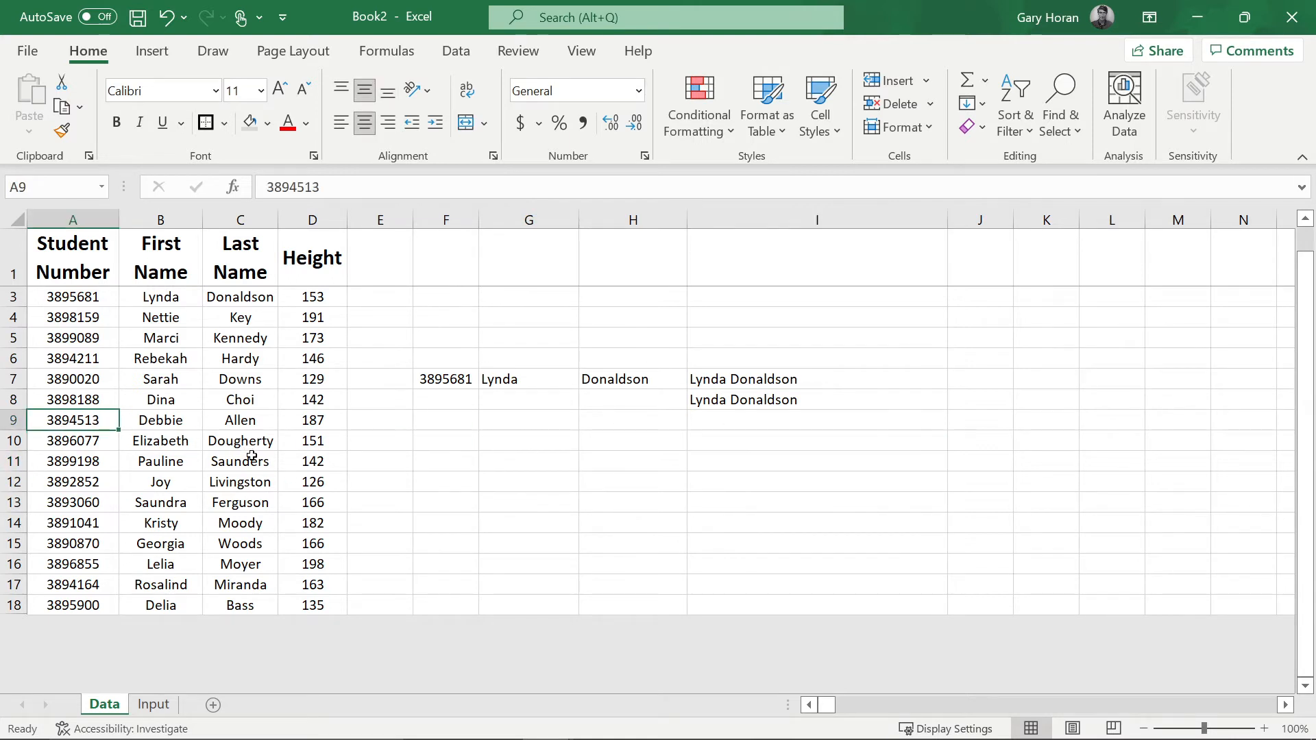
key("ctrl+c")
left_click(426, 379)
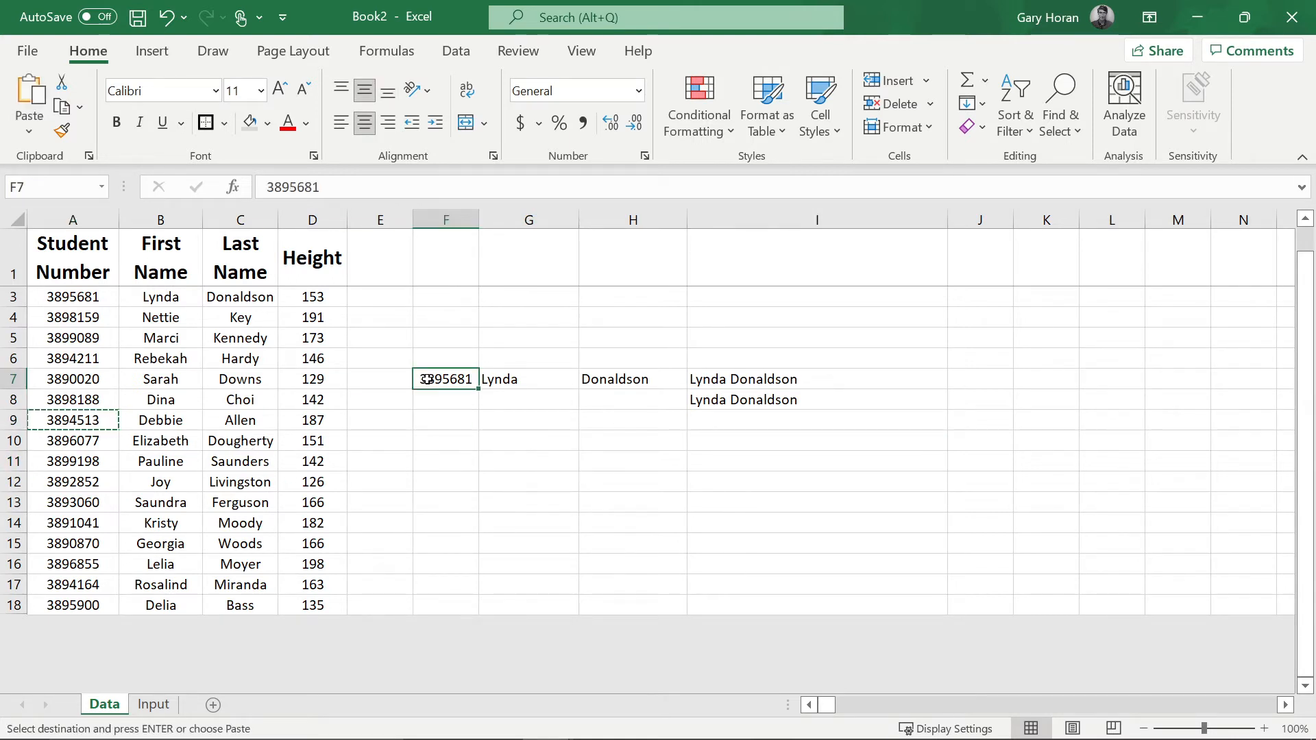
key("ctrl+v")
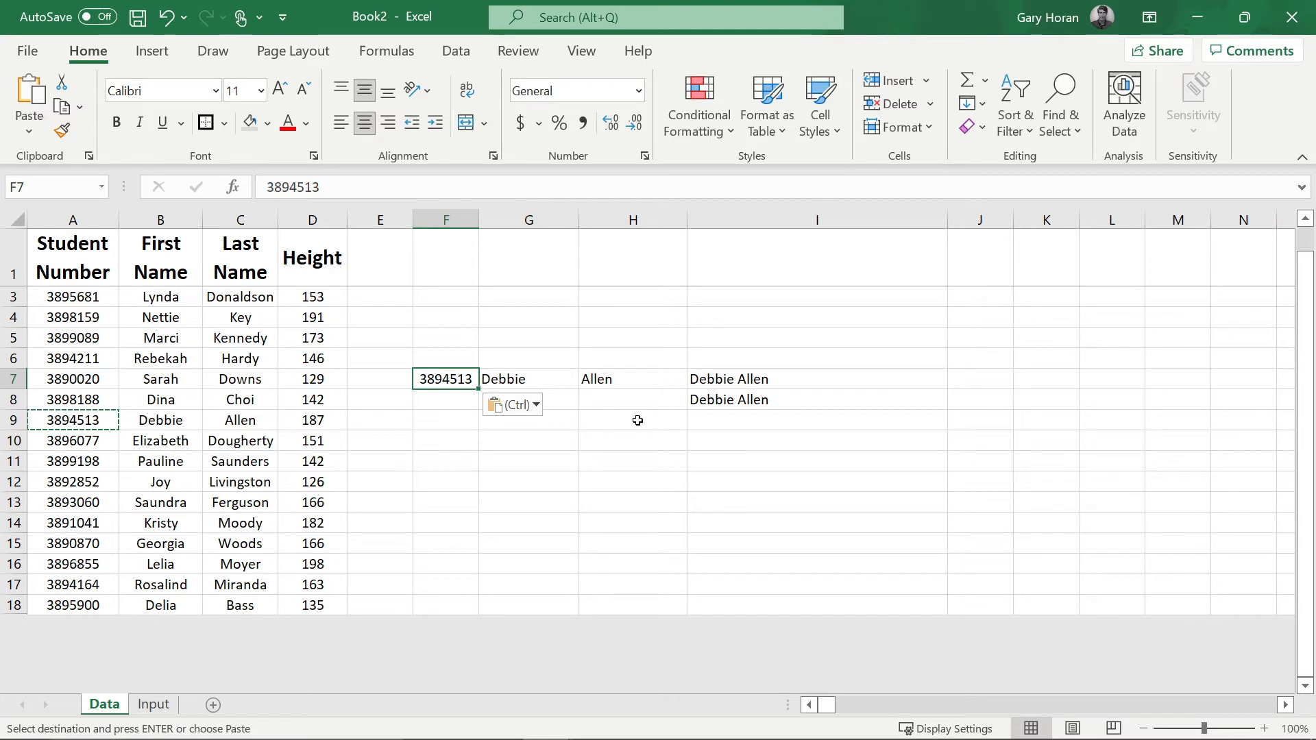
Extend the G7 formula with &, a quoted space and a second VLOOKUP that looks up F7 in columns A:C
left_click(557, 384)
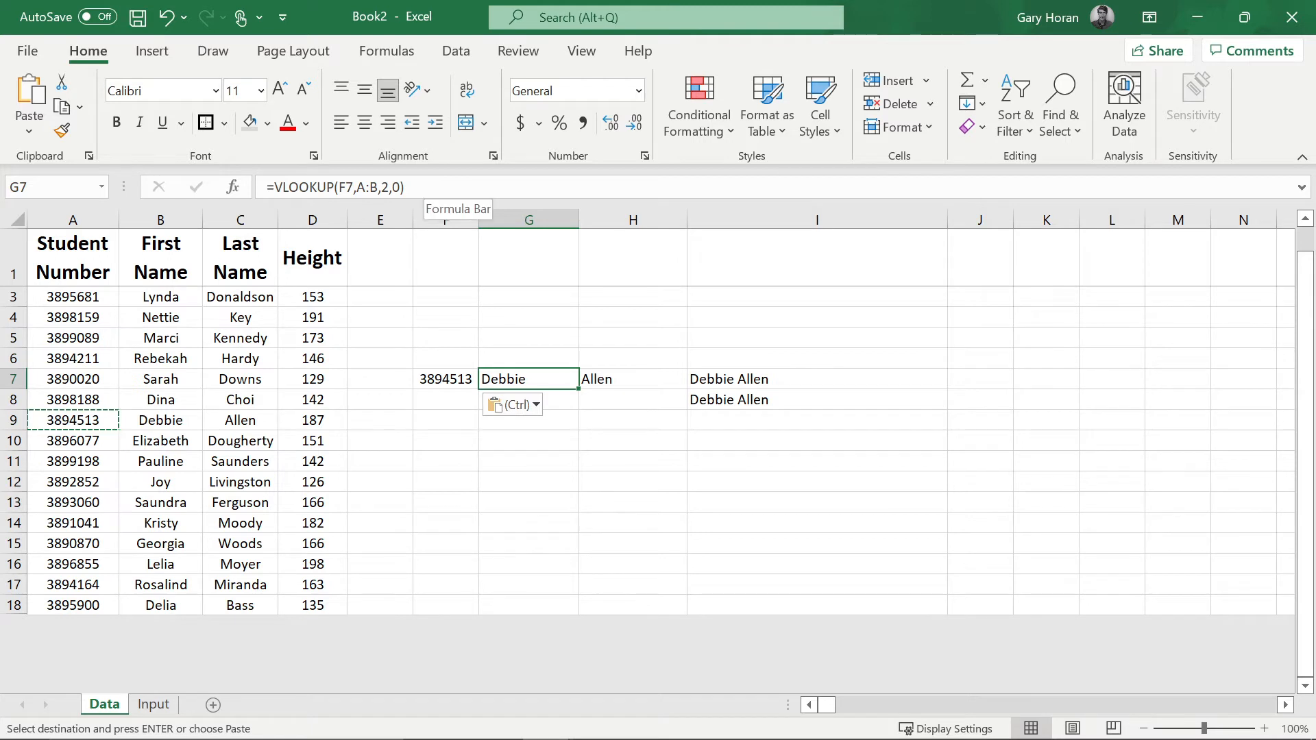
left_click(432, 187)
type("&")
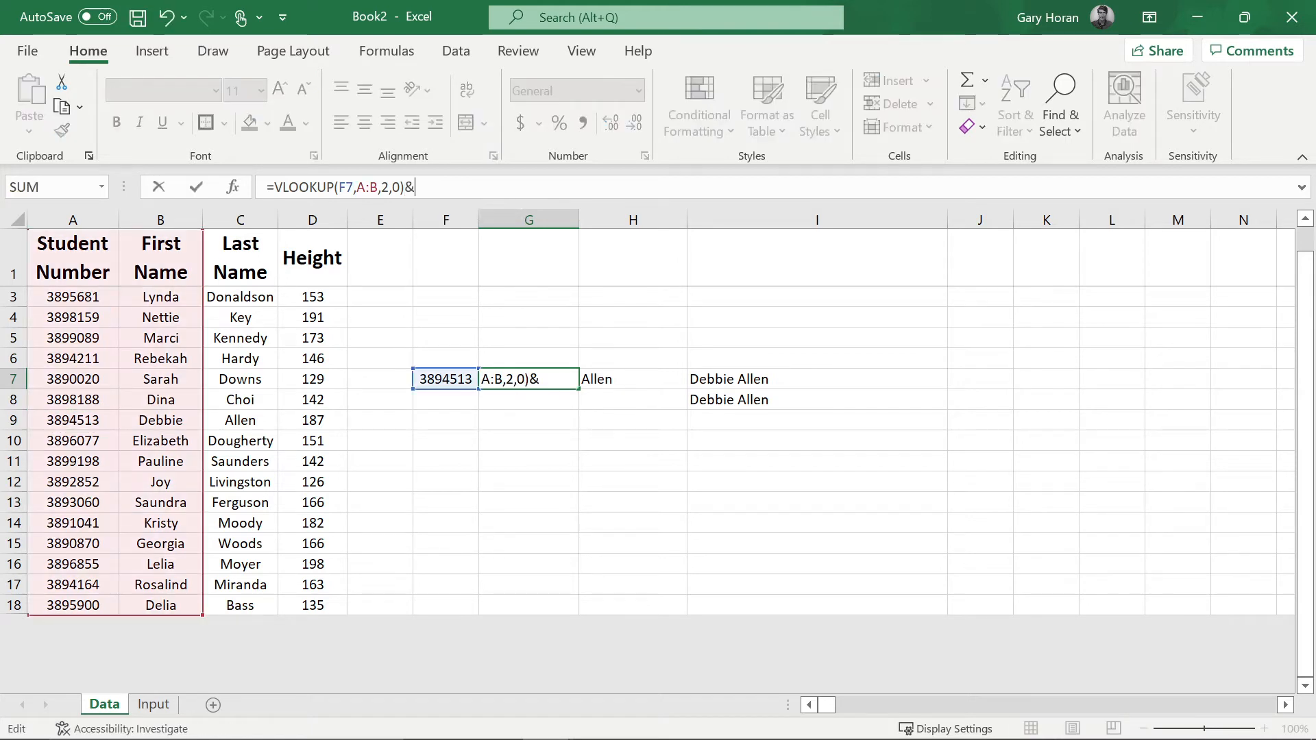
type("\"")
type("vl")
key("Tab")
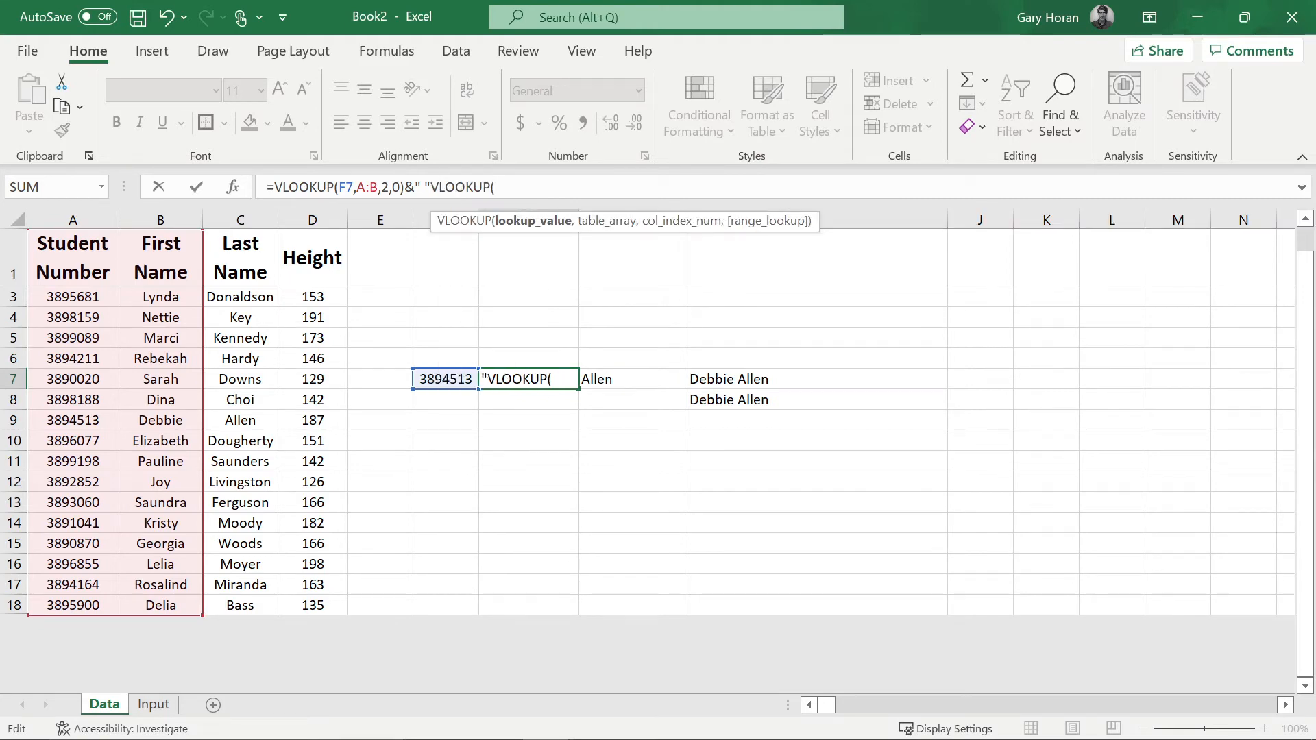
left_click(456, 384)
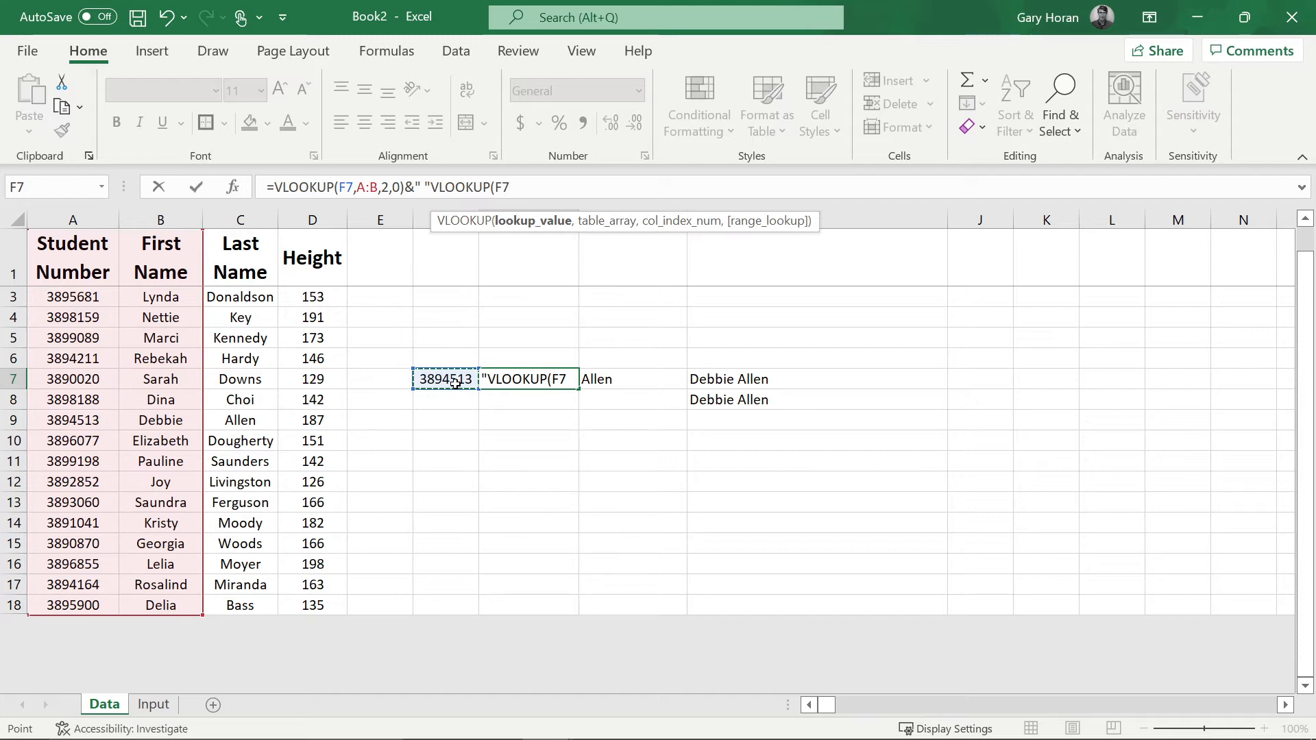
type(",")
left_click(62, 216)
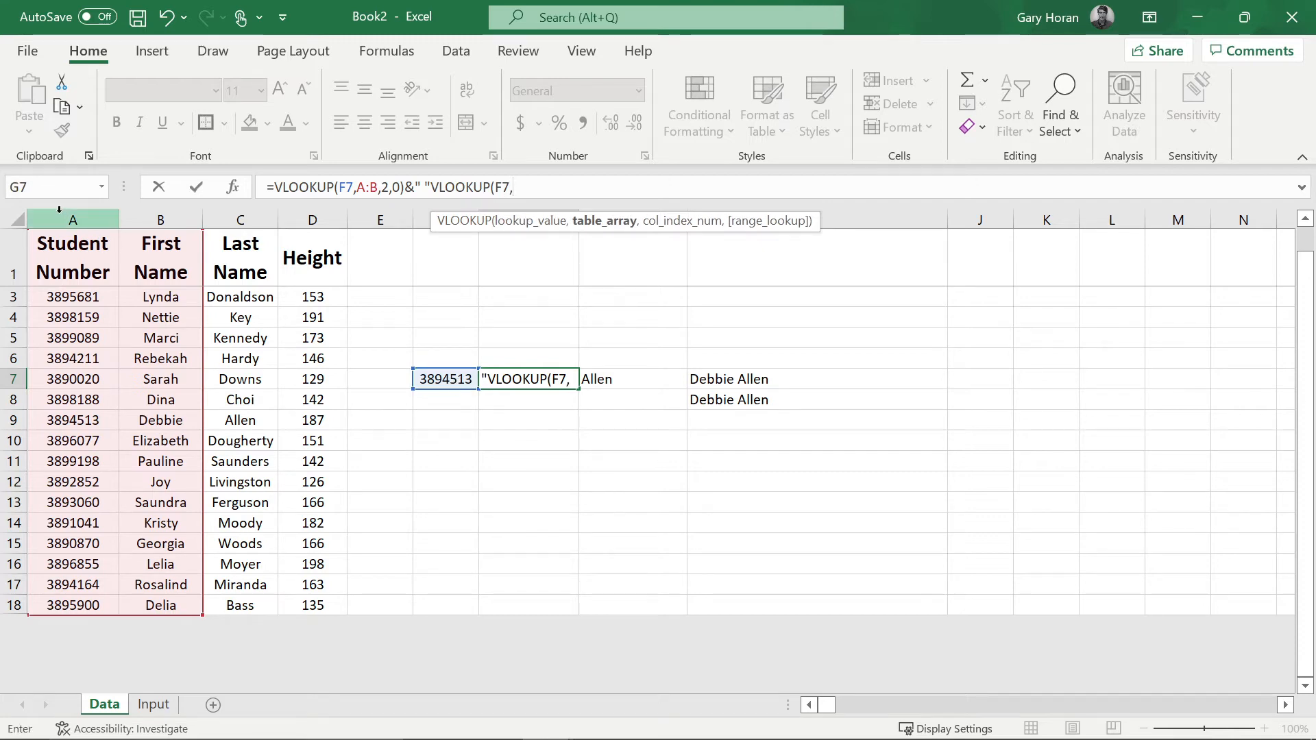
left_click_drag(63, 217, 252, 221)
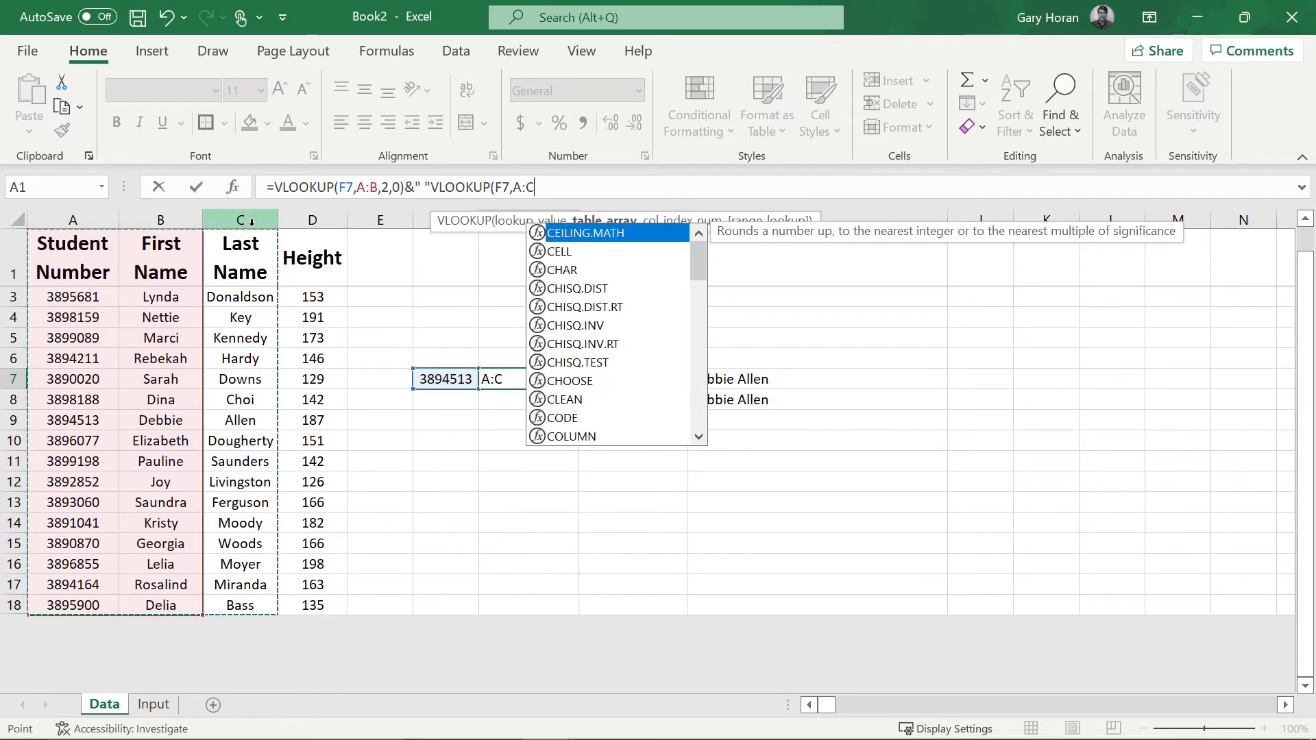
Complete the second VLOOKUP in G7 with column index 3 and range lookup 0, and insert the missing & before it
type(",3,")
type("0)")
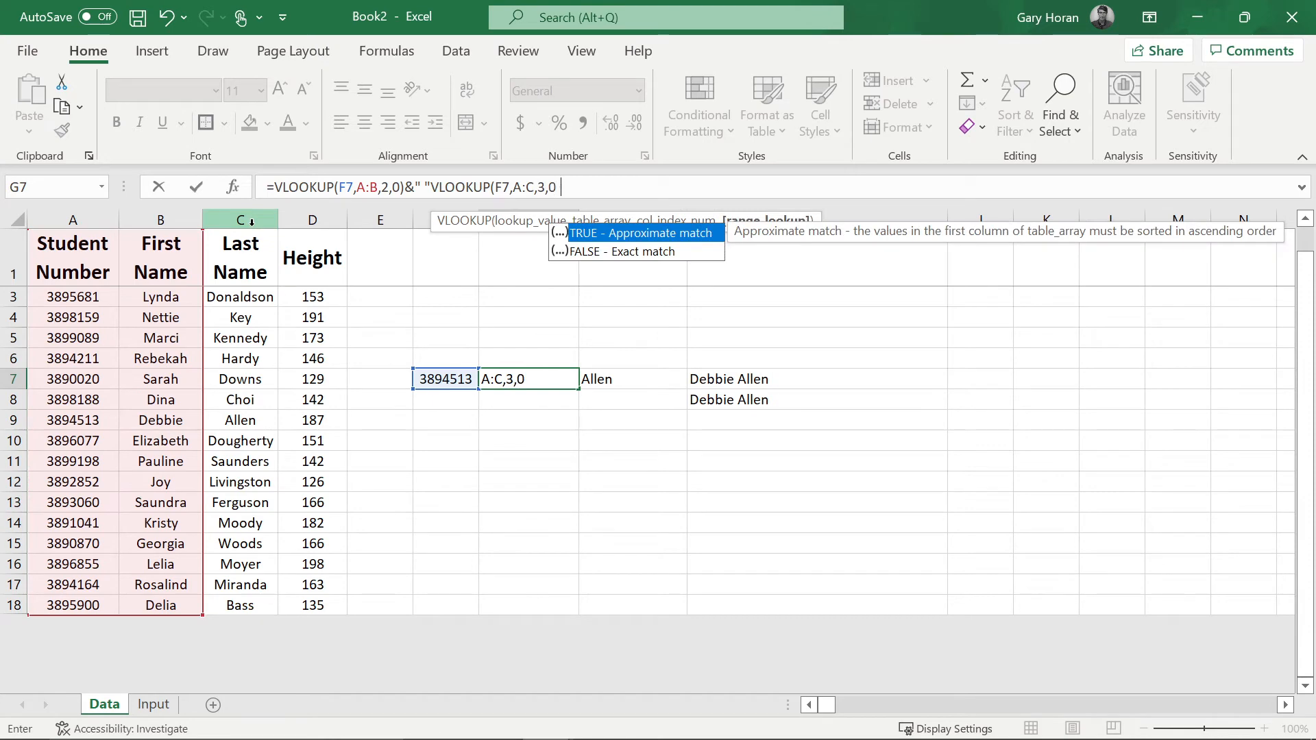
key("Return")
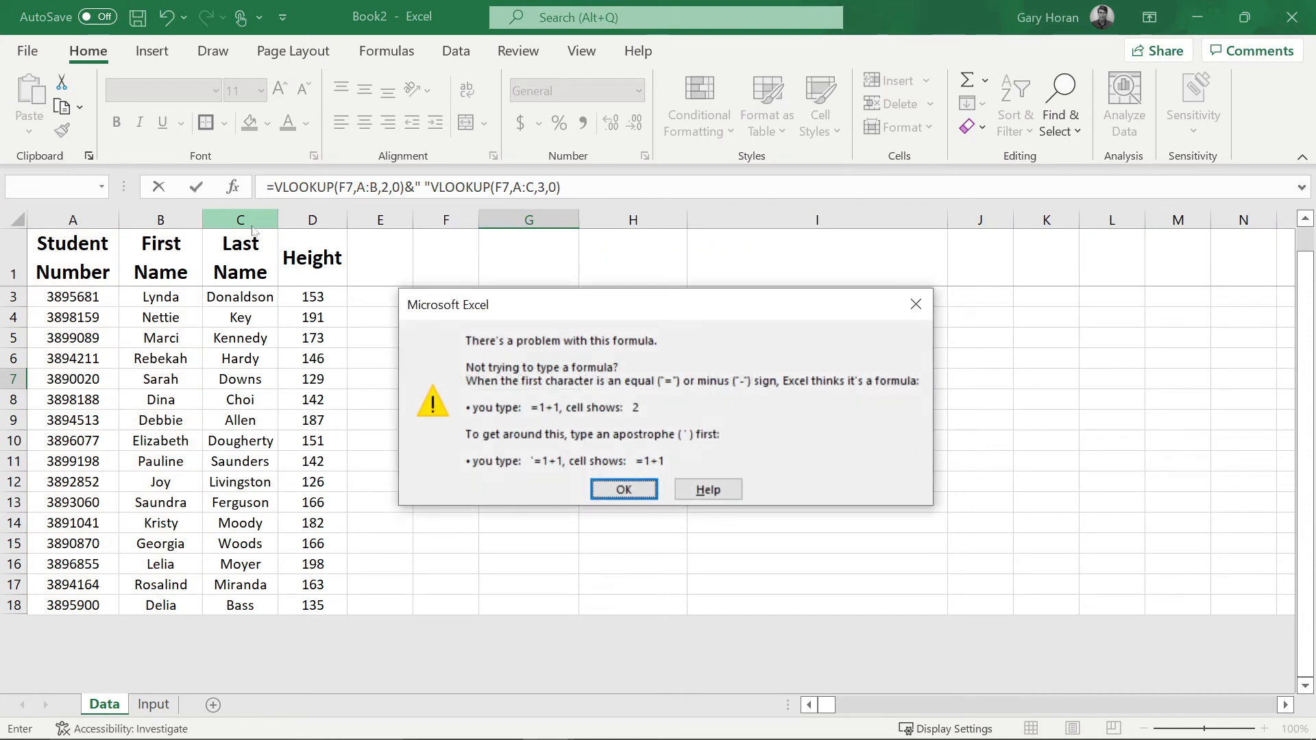
left_click(623, 491)
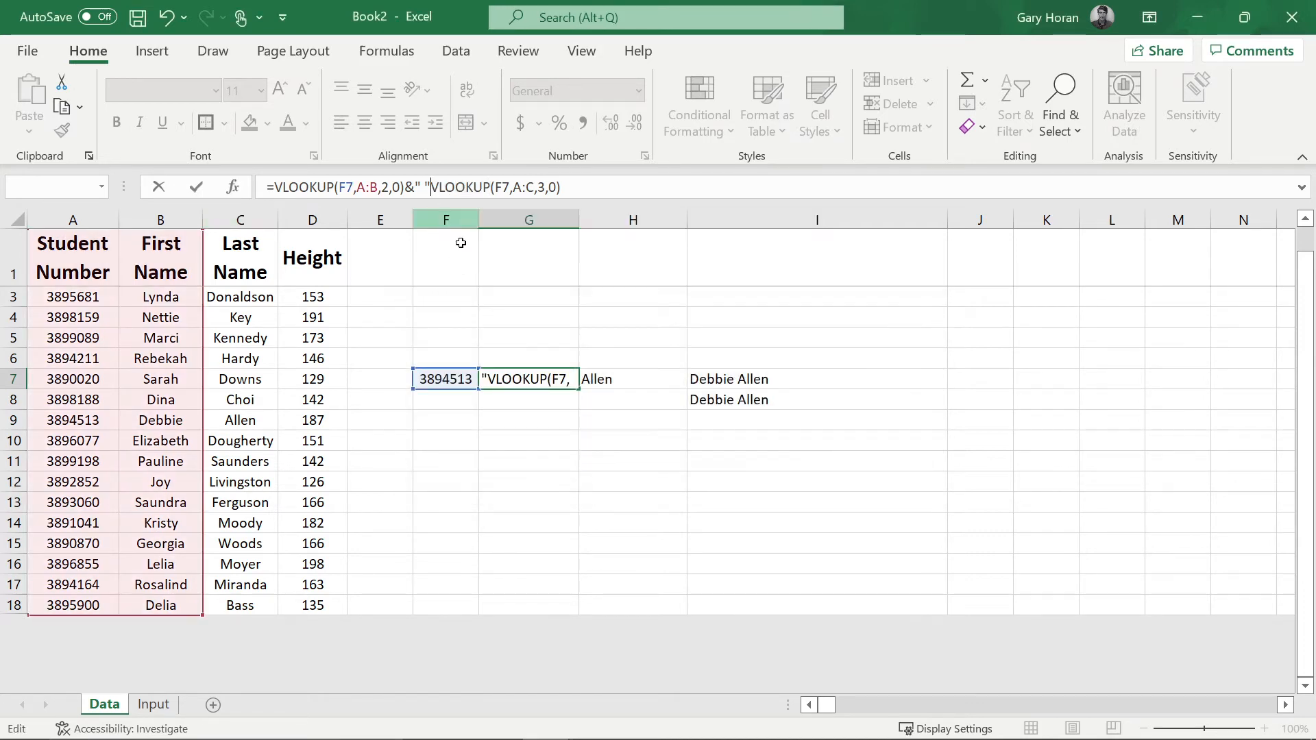
type("&")
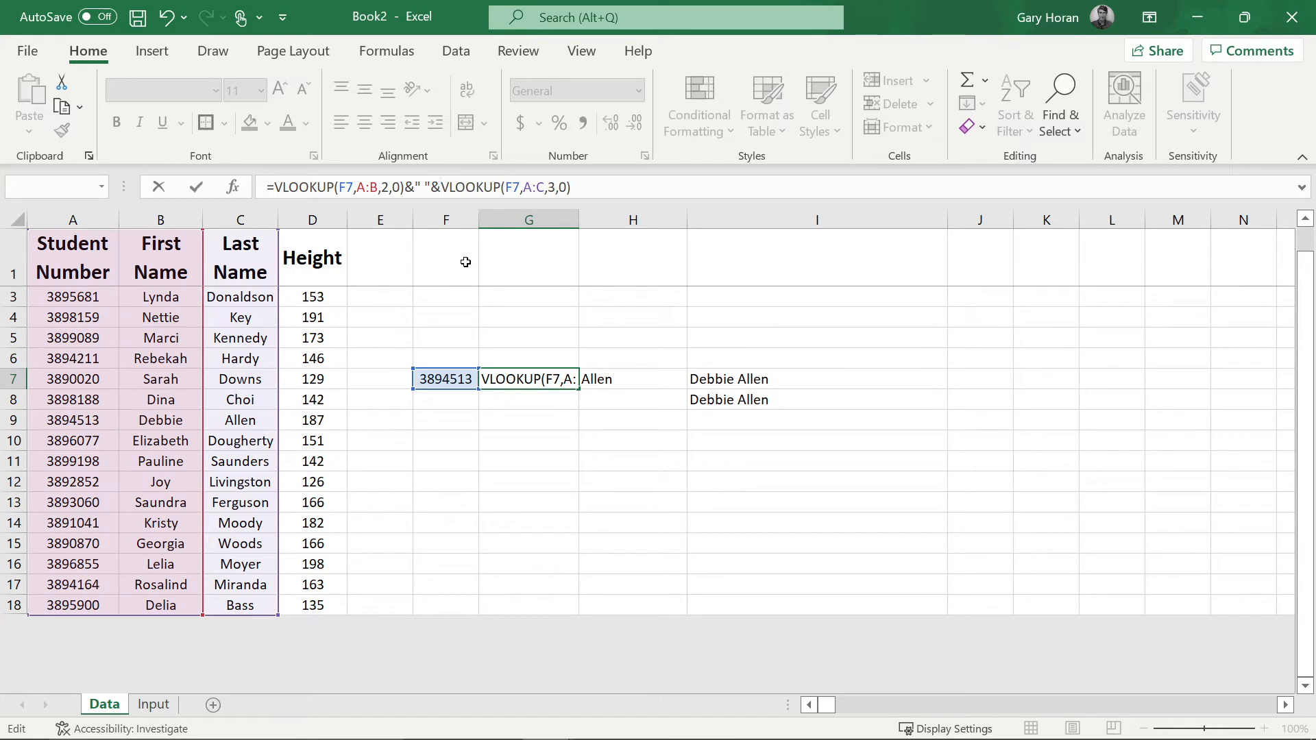
key("Return")
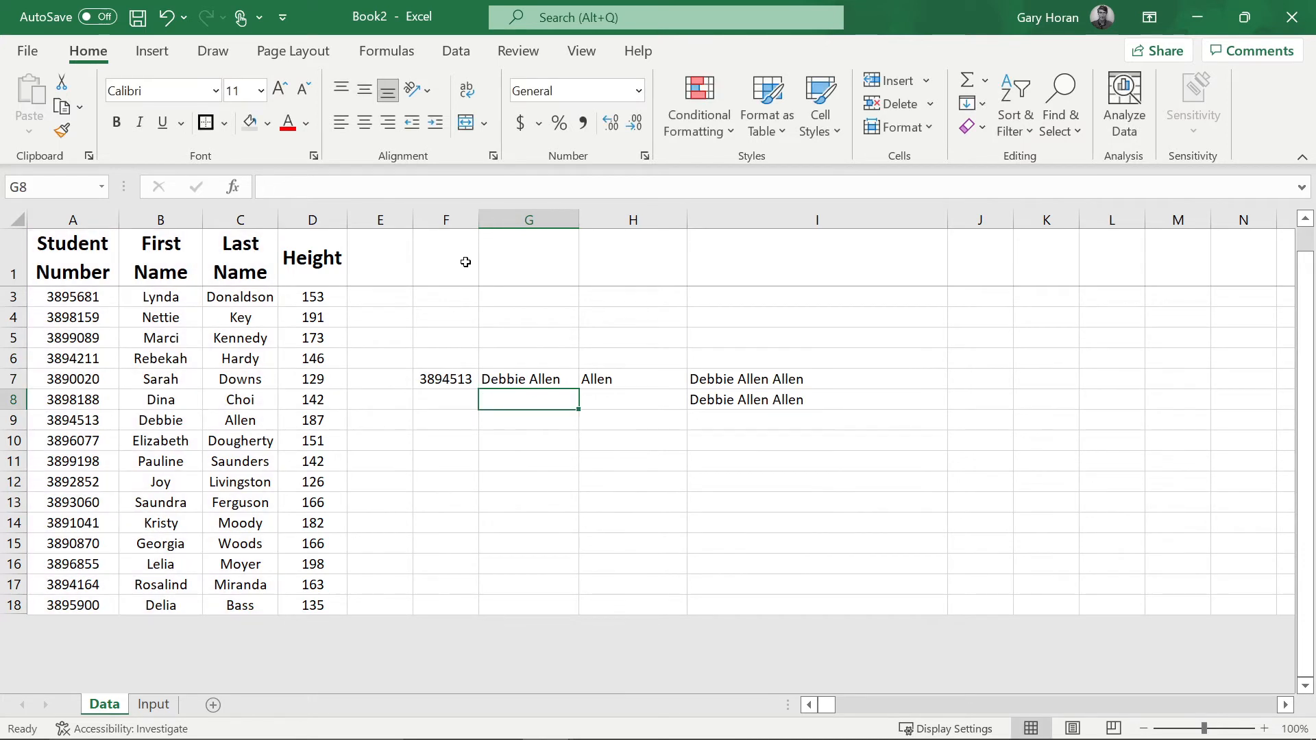
left_click(538, 377)
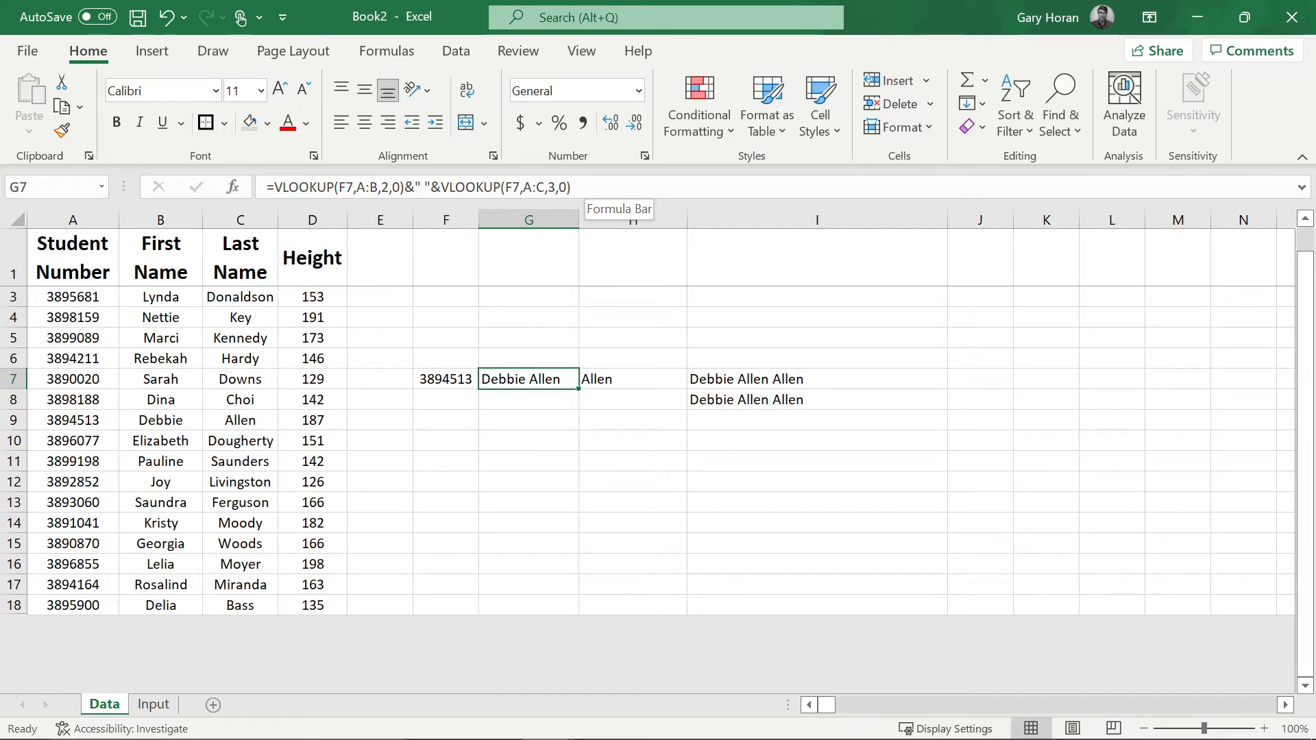
Clear the practice lookup and name formulas from the range F5:I11 on the Data sheet
left_click_drag(449, 343, 811, 456)
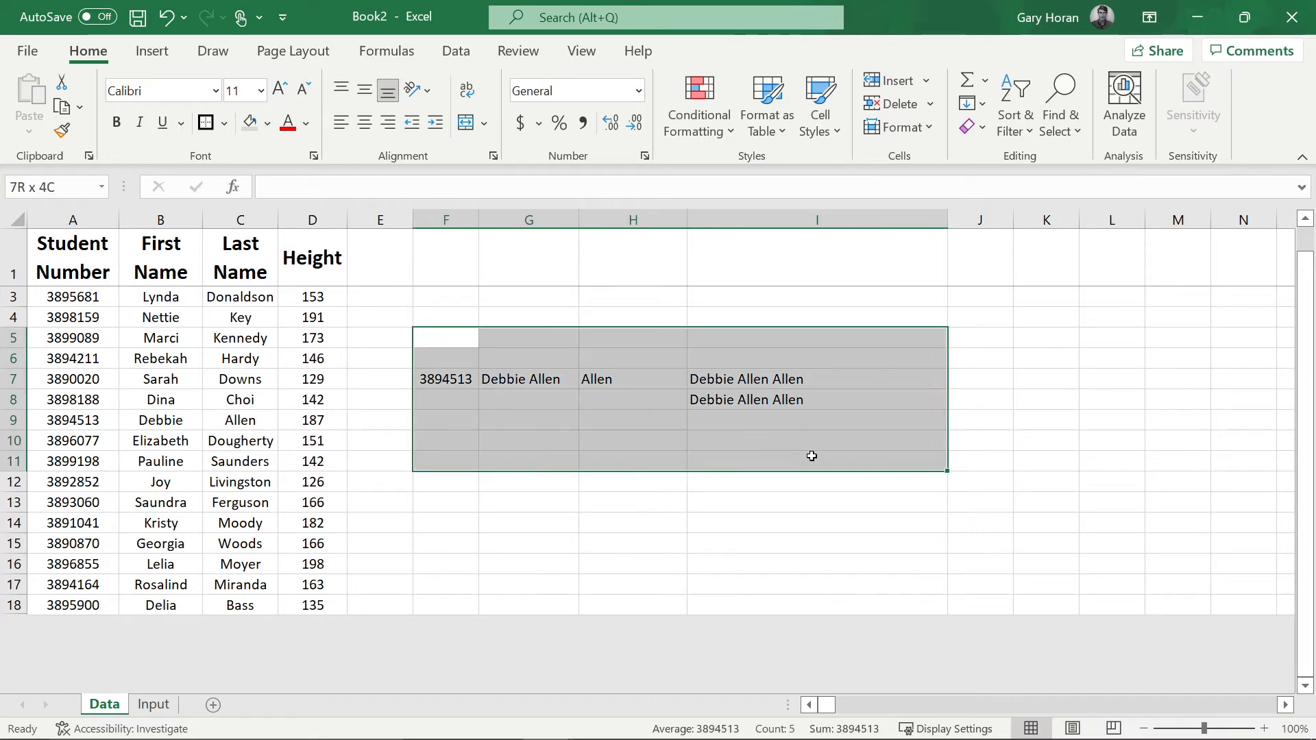
key("Delete")
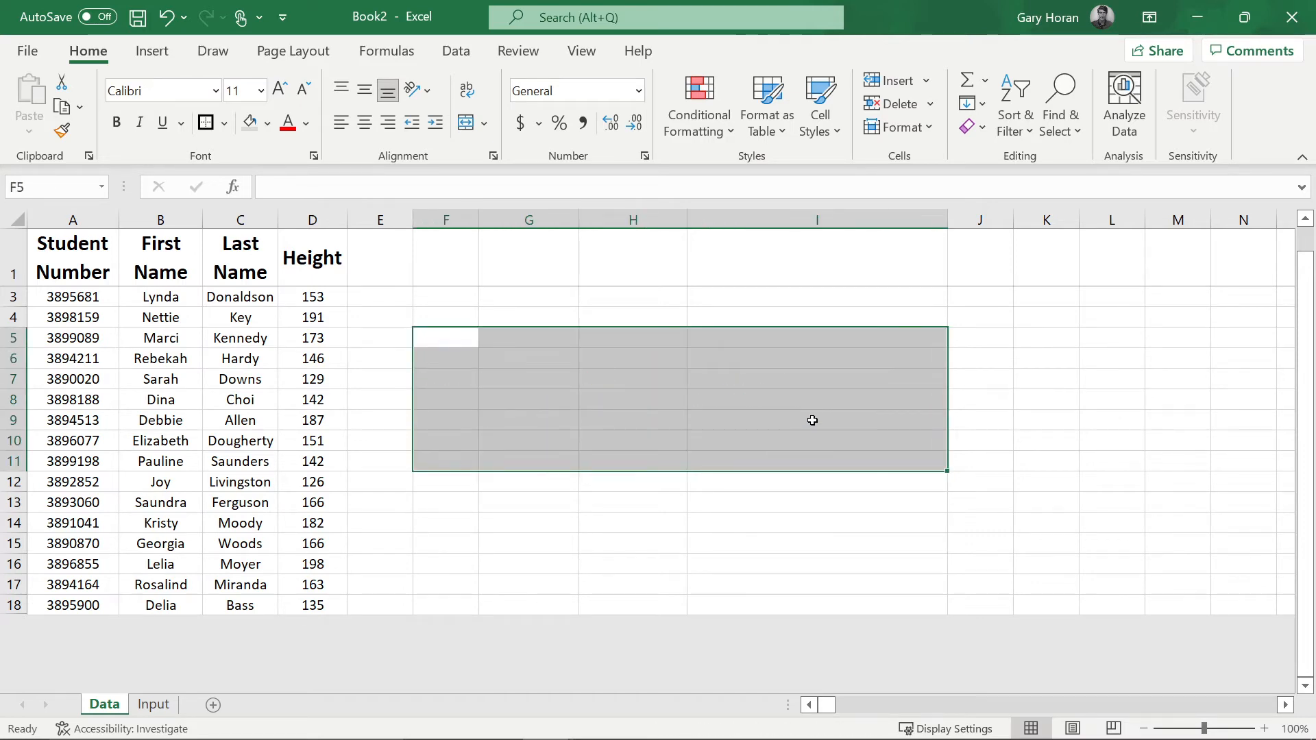
left_click(584, 376)
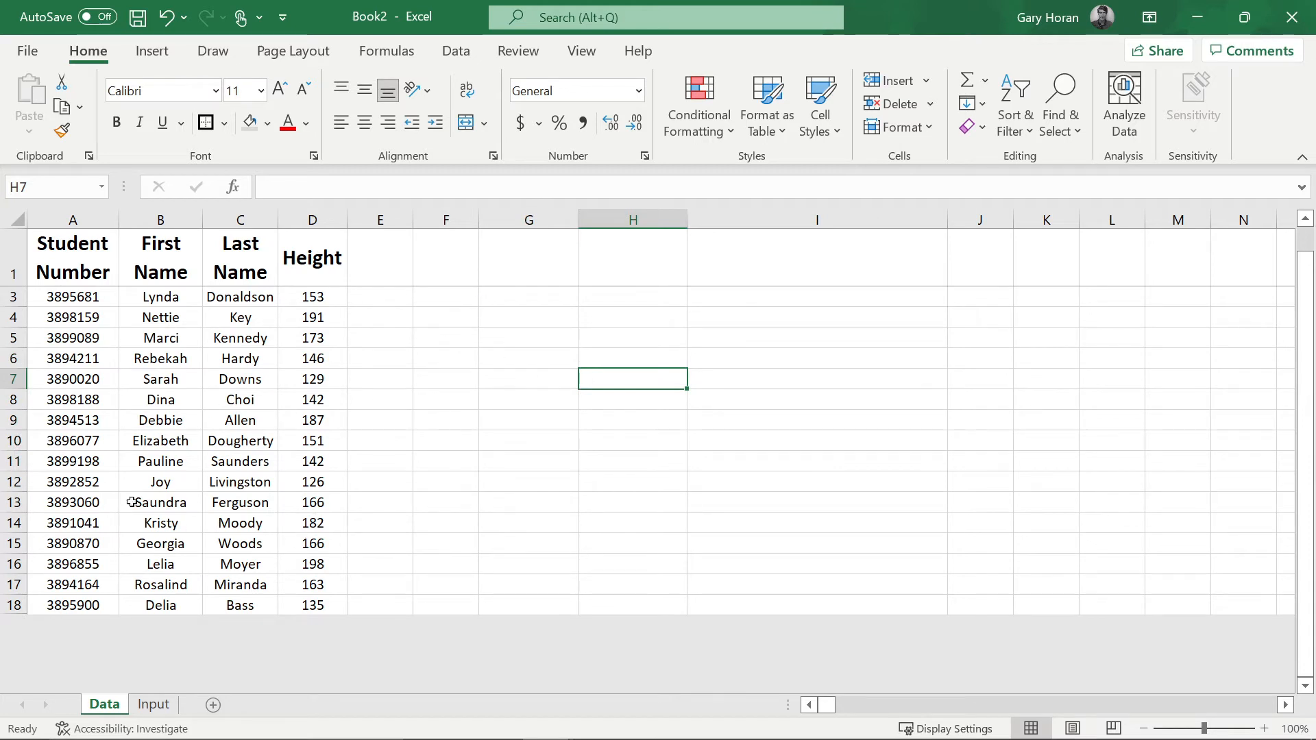
Begin a VLOOKUP formula in the Student Name cell C6 on the Input sheet
left_click(153, 704)
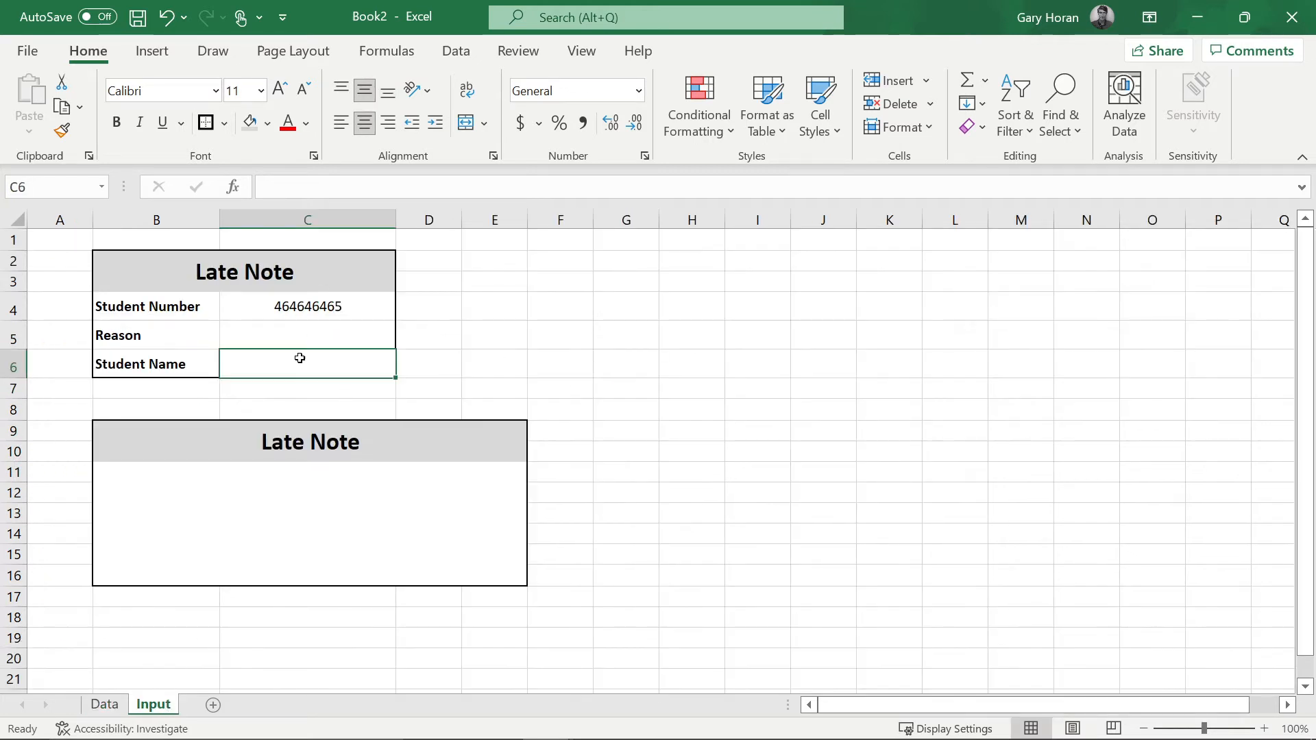
left_click(572, 367)
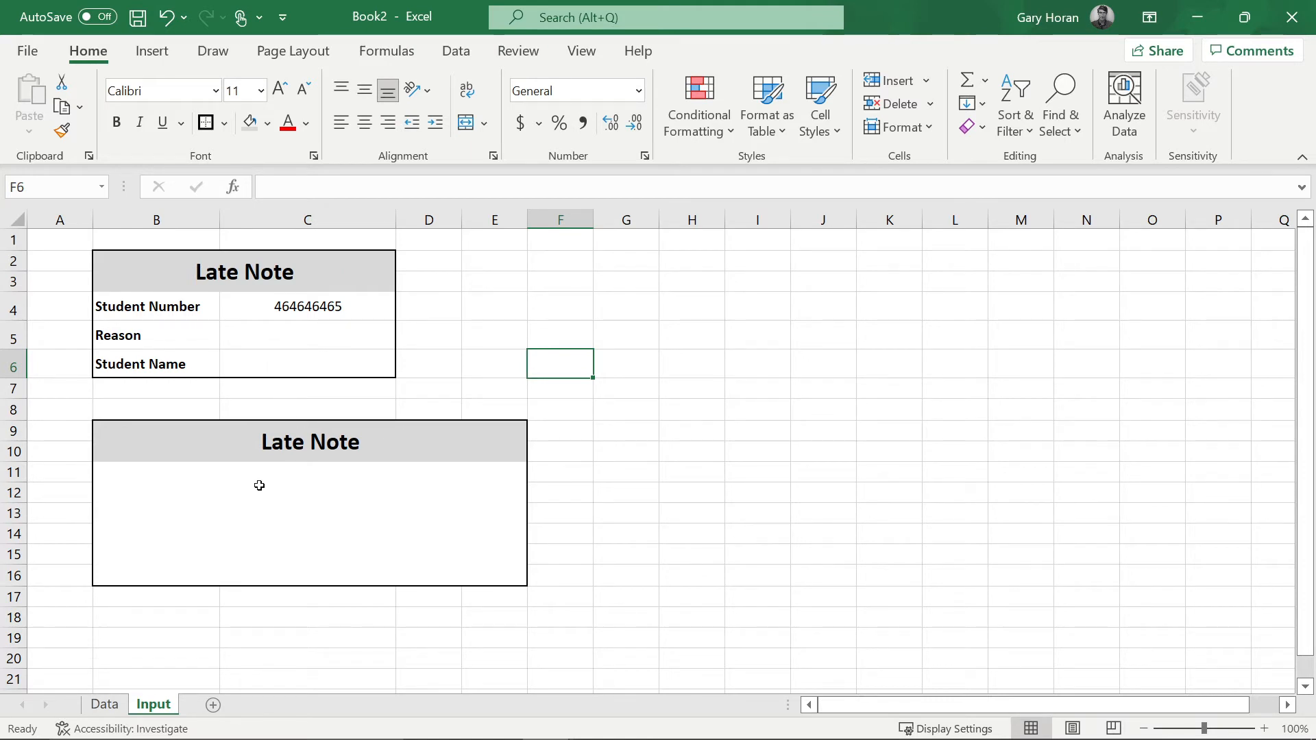
left_click(239, 367)
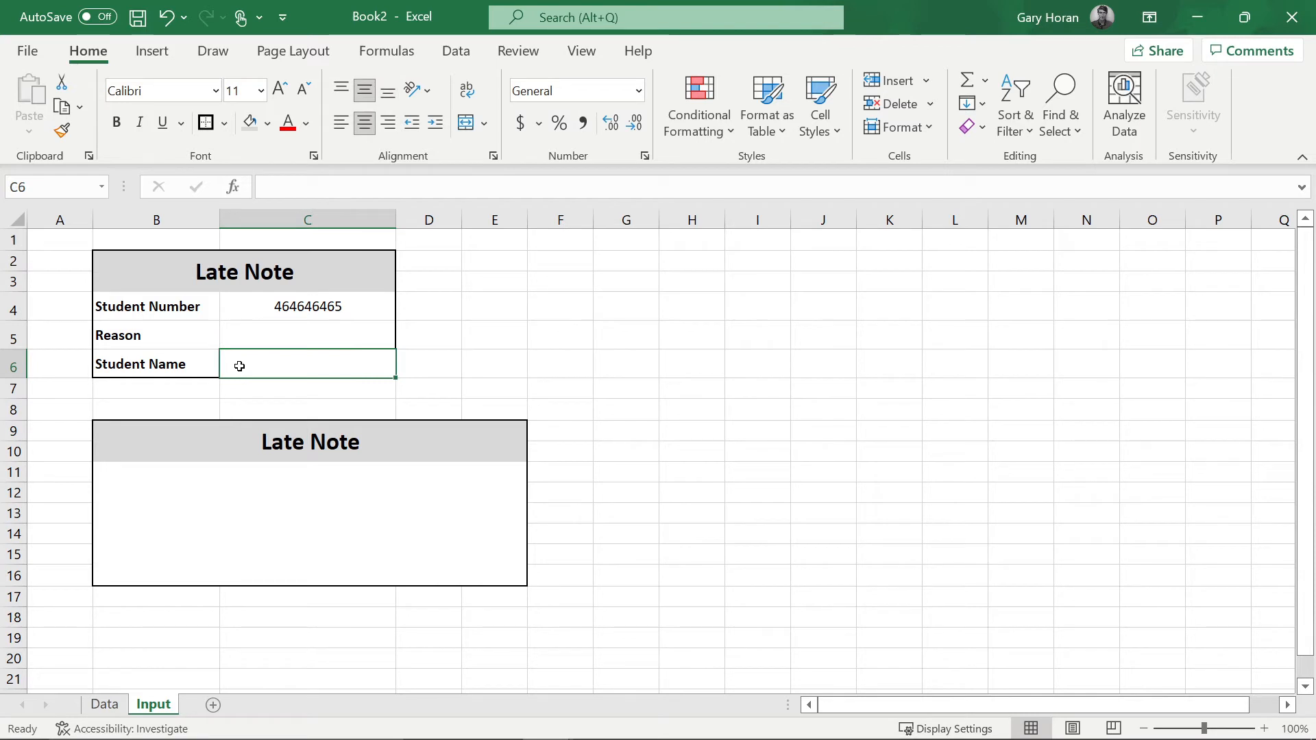
type("=")
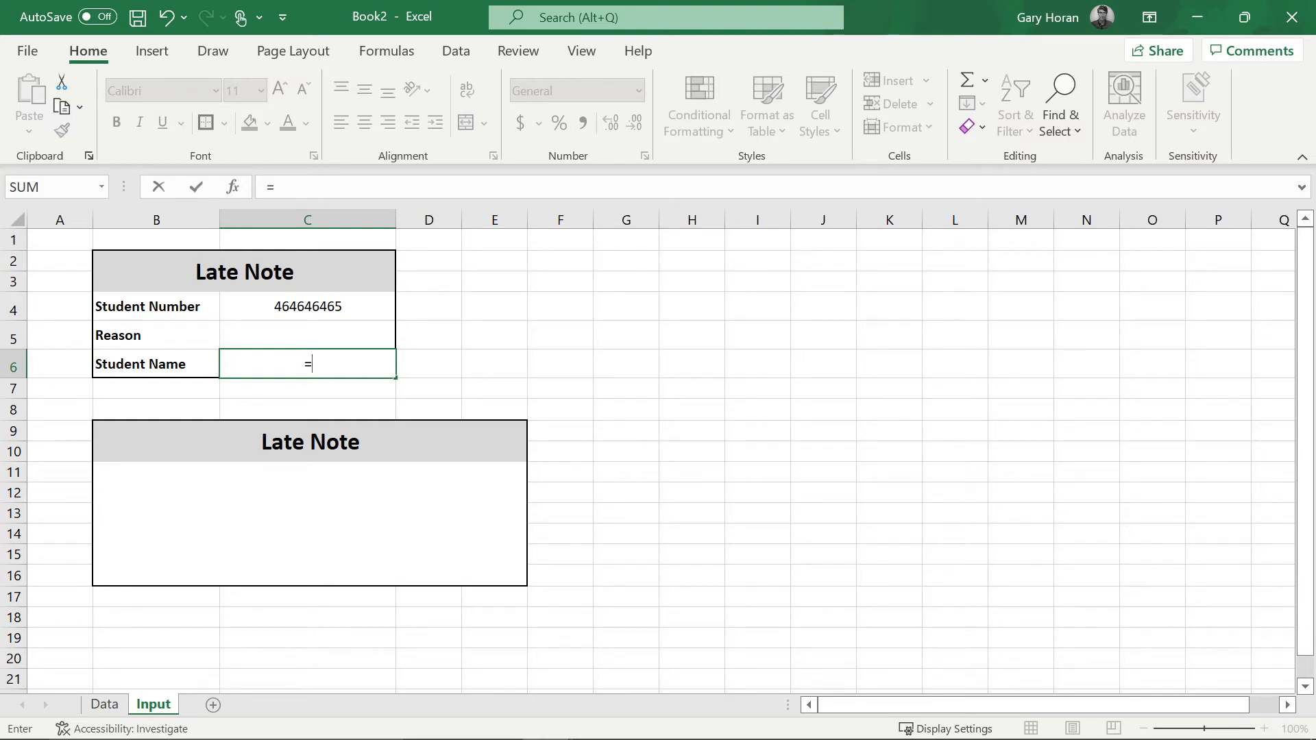
type("vl")
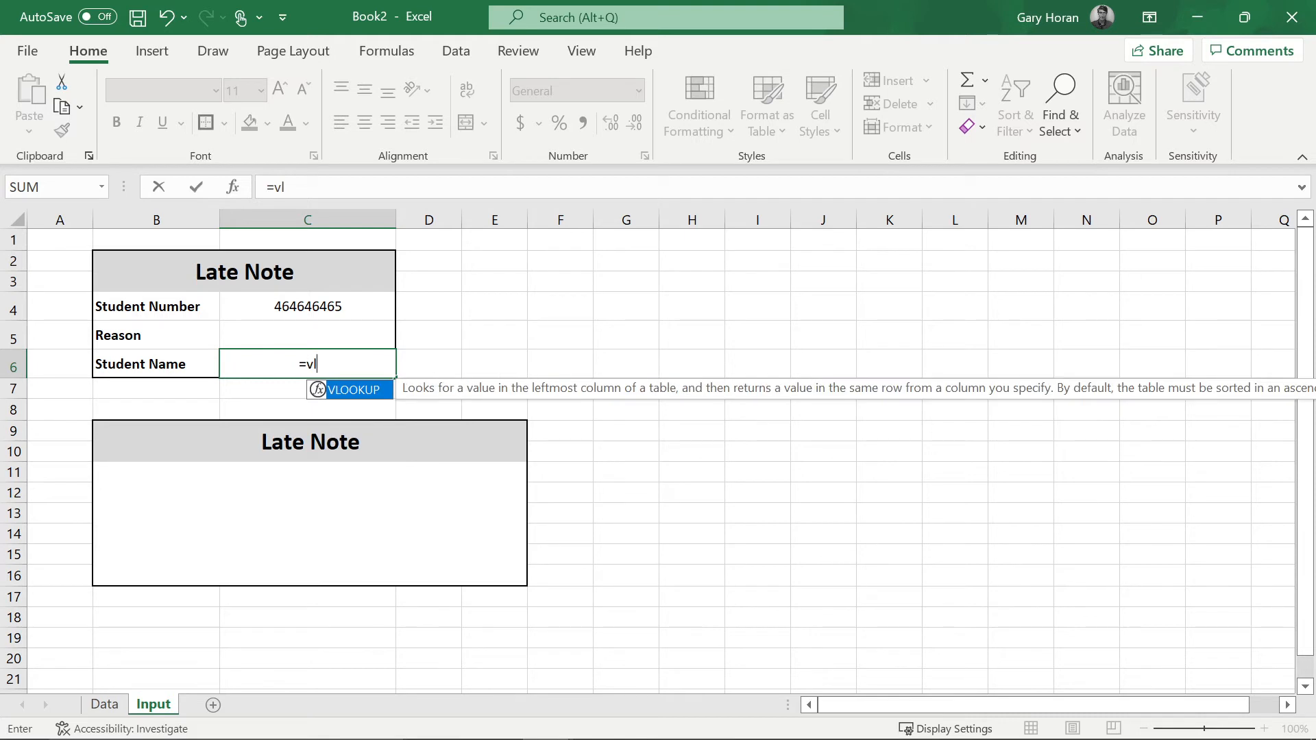
key("Tab")
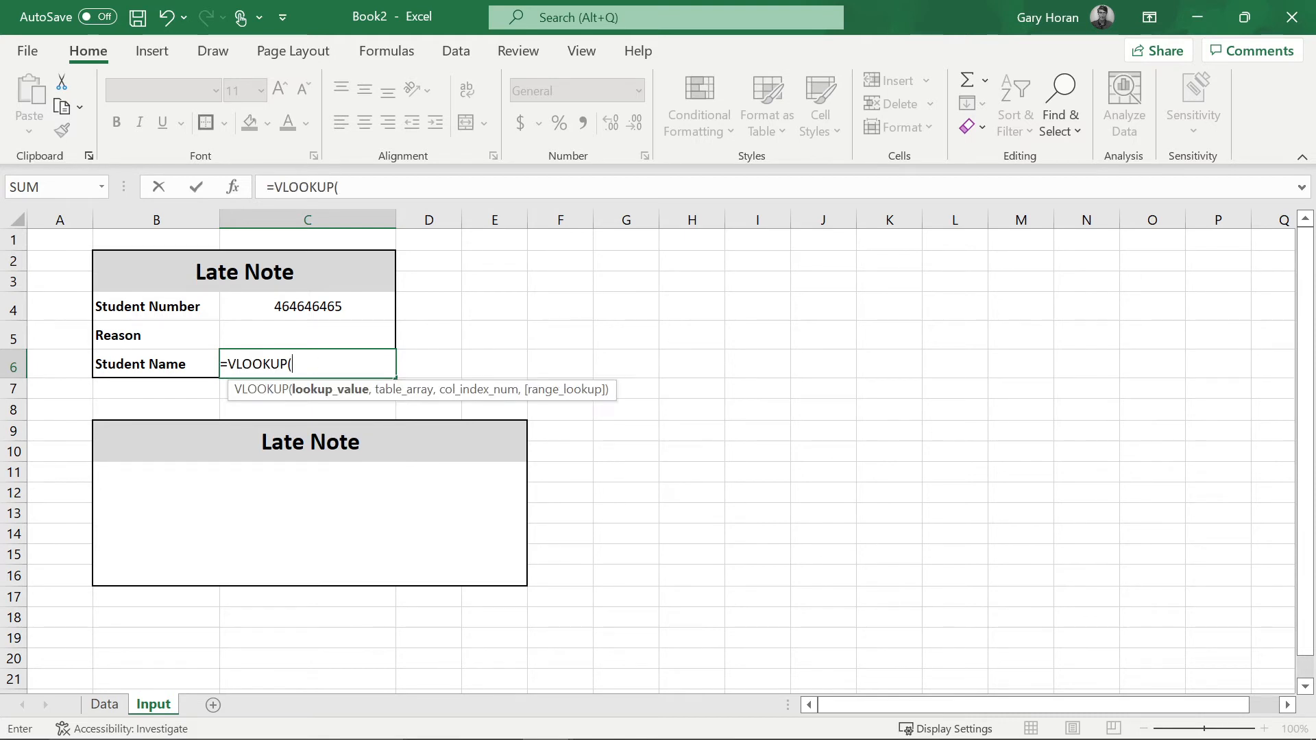
left_click(275, 307)
type(",")
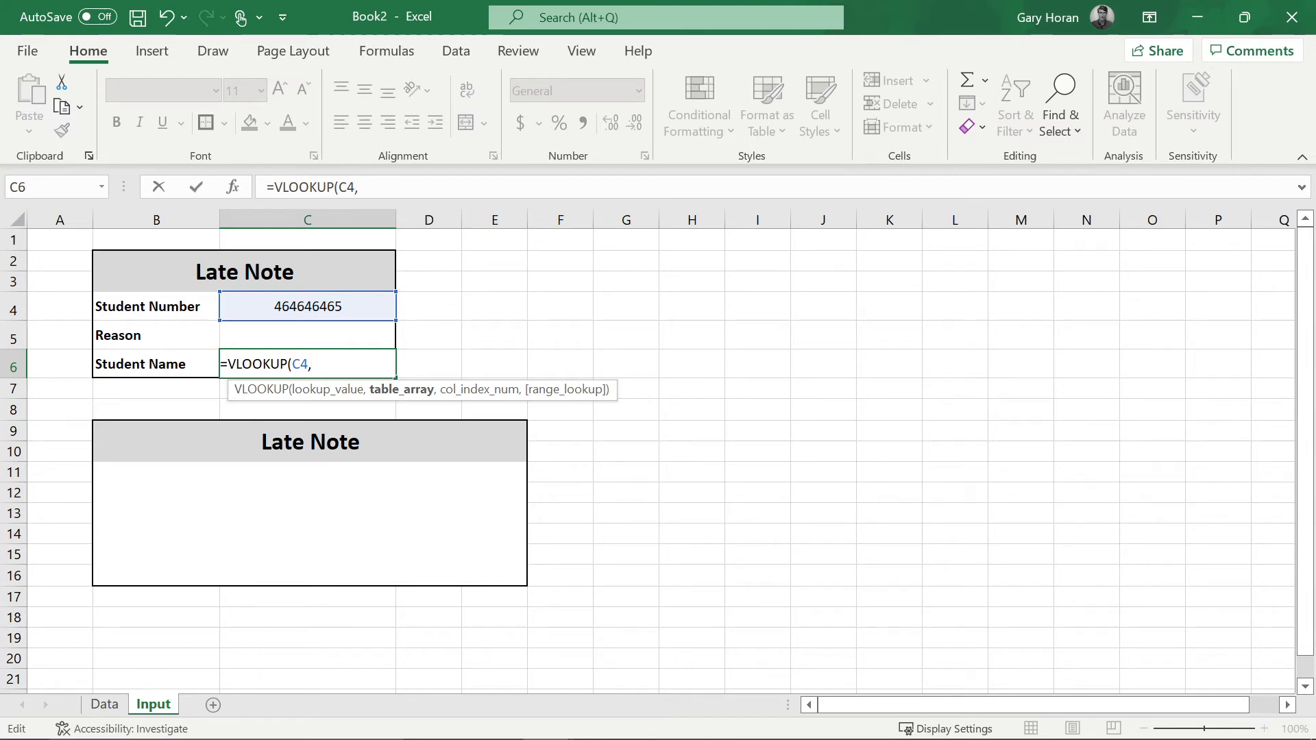
key("BackSpace")
key("BackSpace")
key("BackSpace")
key("BackSpace")
key("BackSpace")
key("BackSpace")
key("BackSpace")
key("BackSpace")
key("BackSpace")
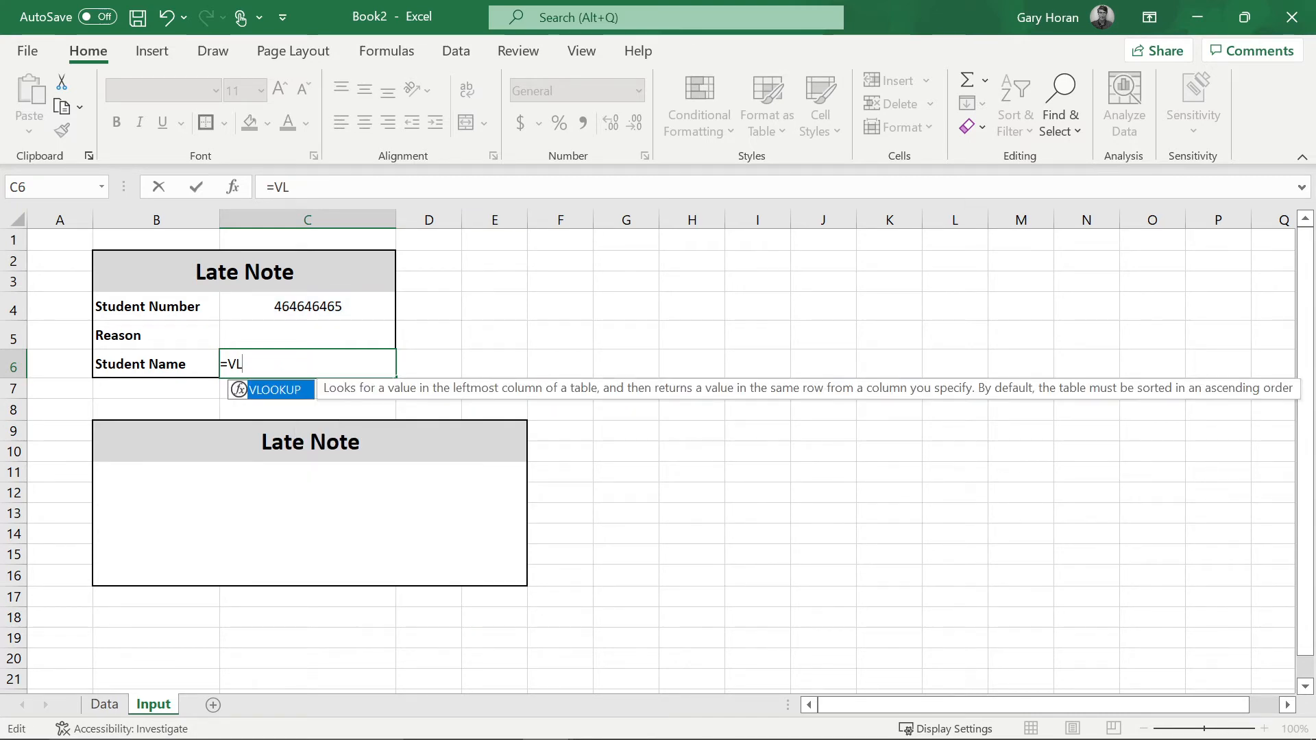
Give the VLOOKUP in C6 the lookup value C4 and columns A:B of the Data sheet as its table array
key("Tab")
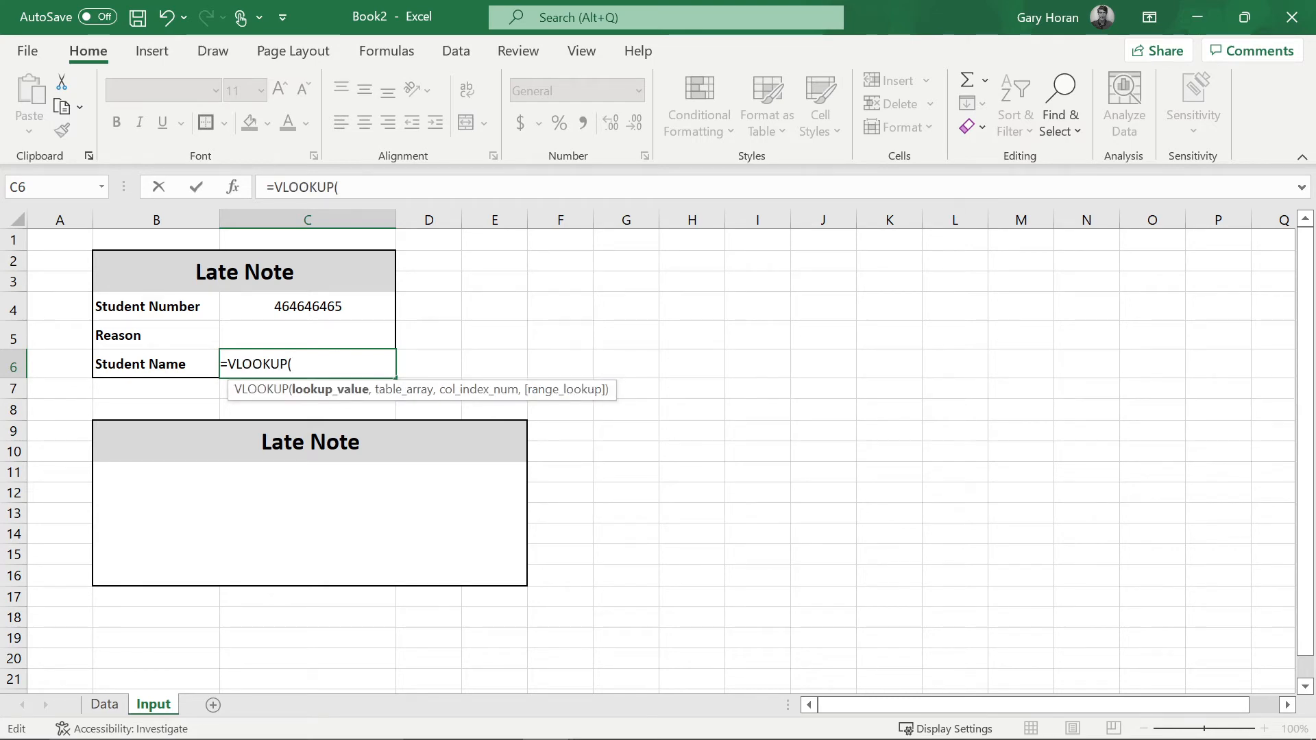
left_click(326, 307)
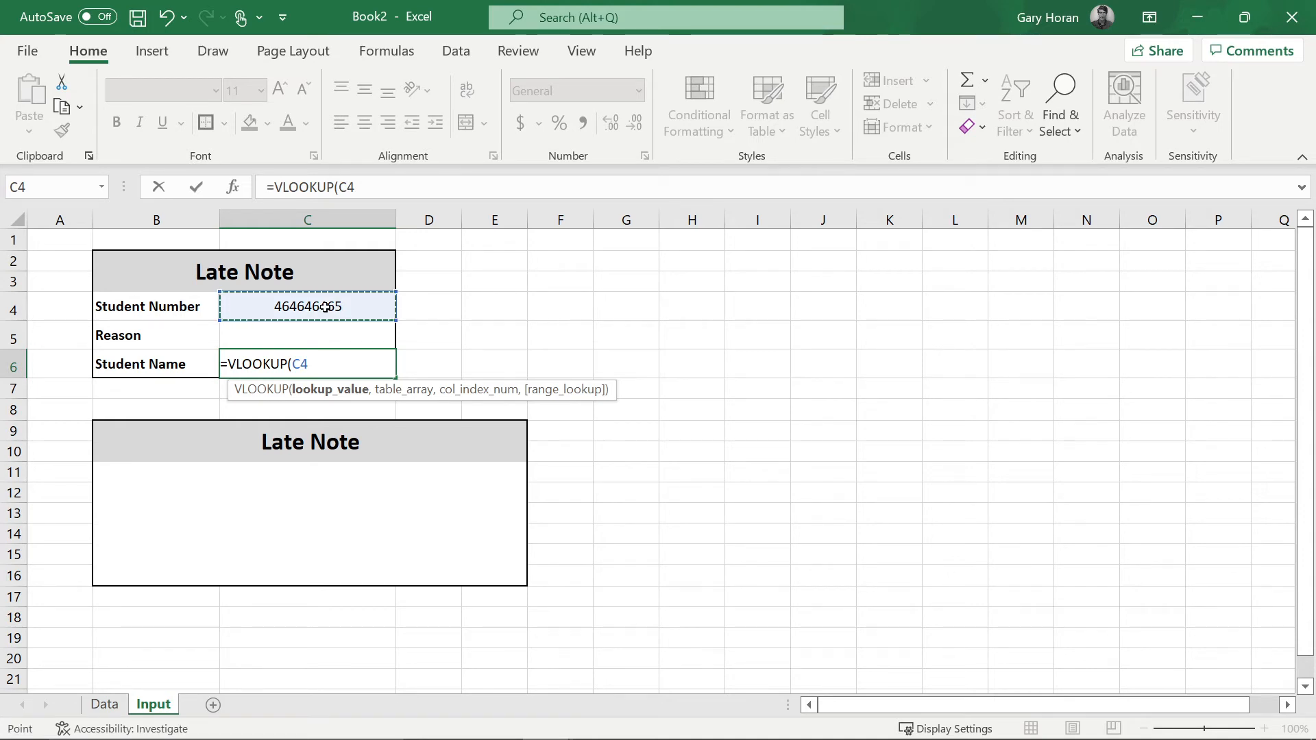
type(",")
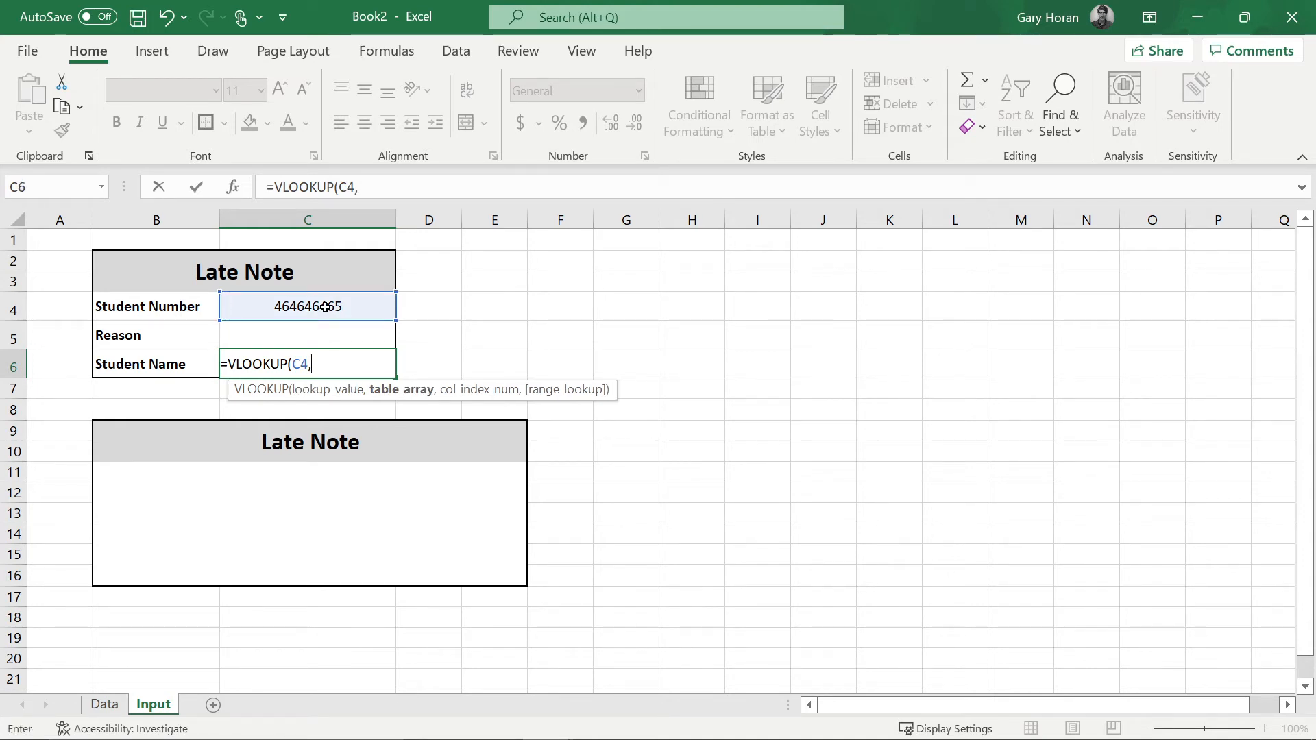
left_click(105, 703)
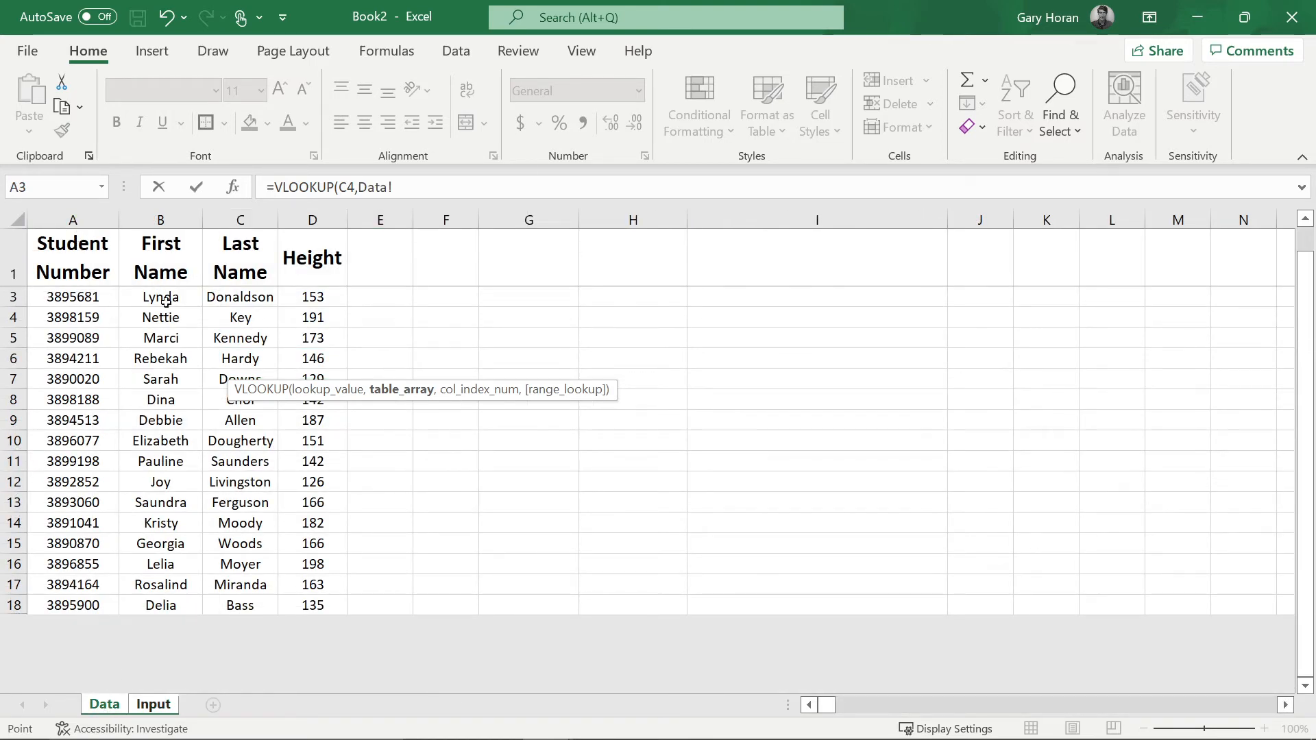
left_click(75, 222)
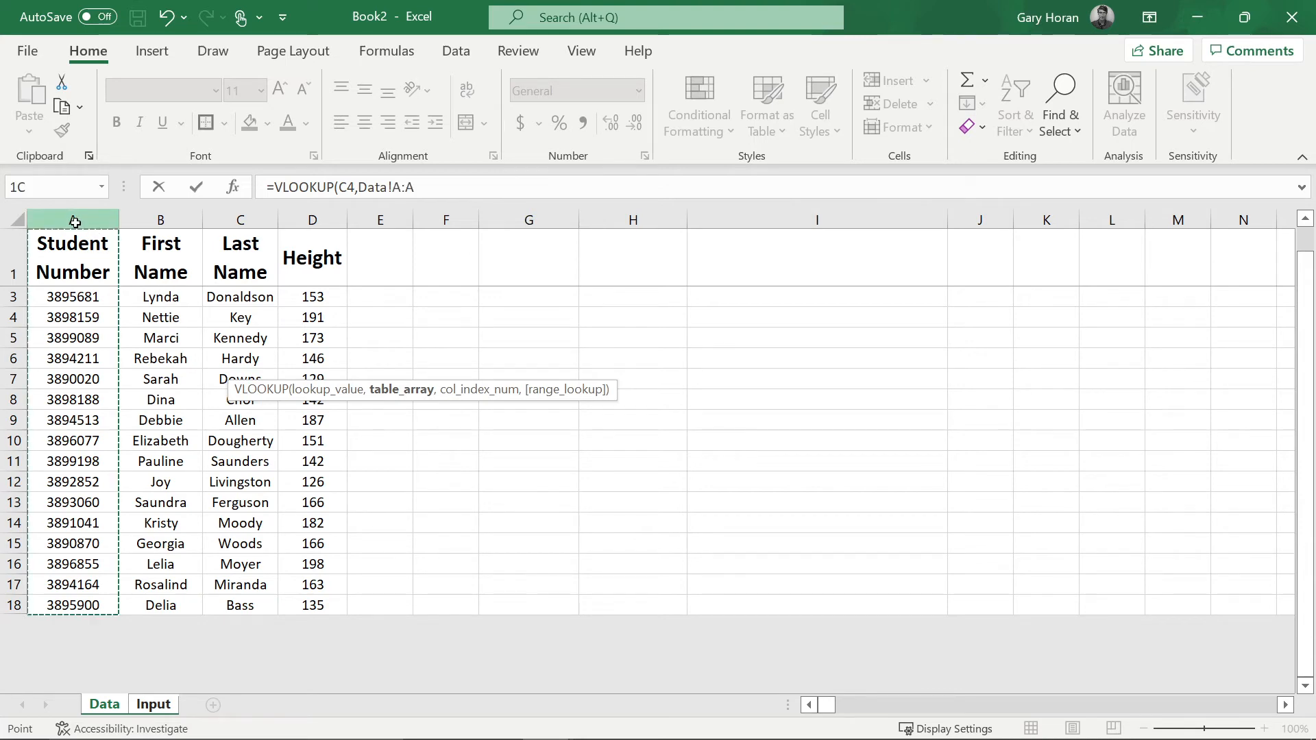
left_click_drag(75, 222, 148, 219)
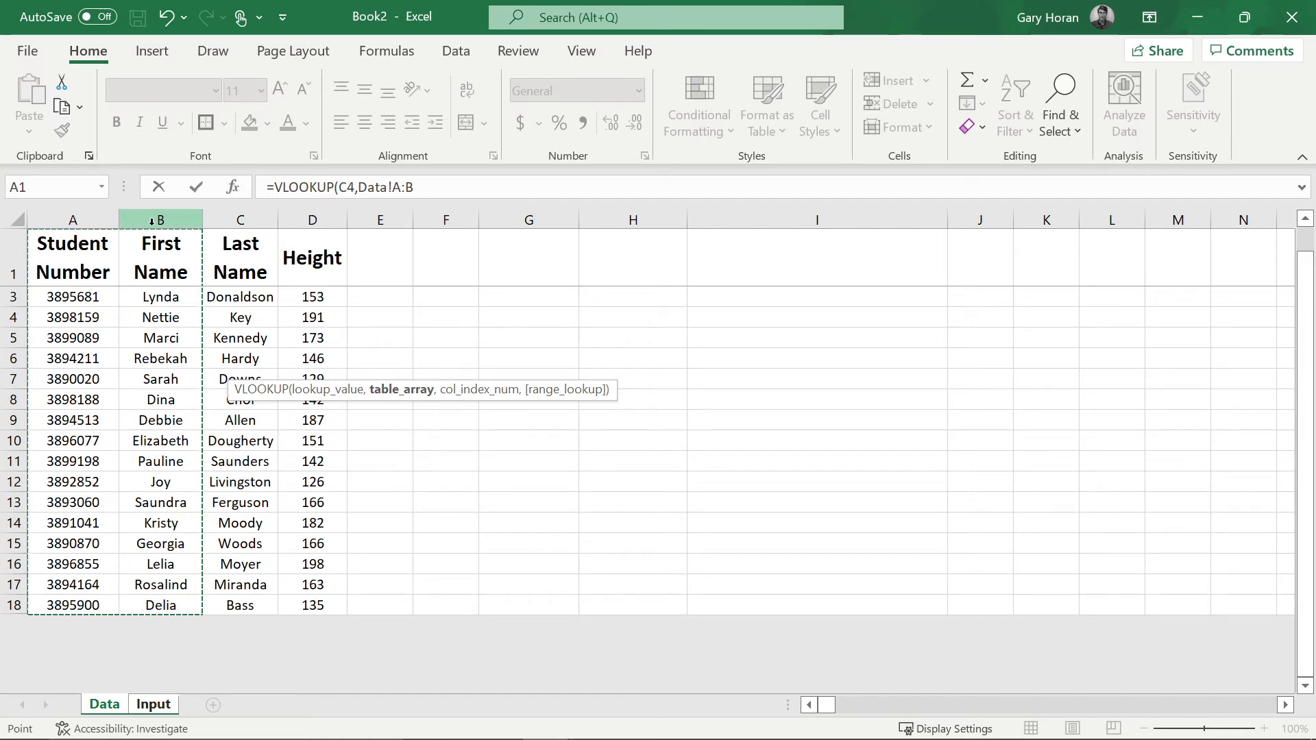
Complete the C6 VLOOKUP with column index 2 and range lookup 0
type(",2")
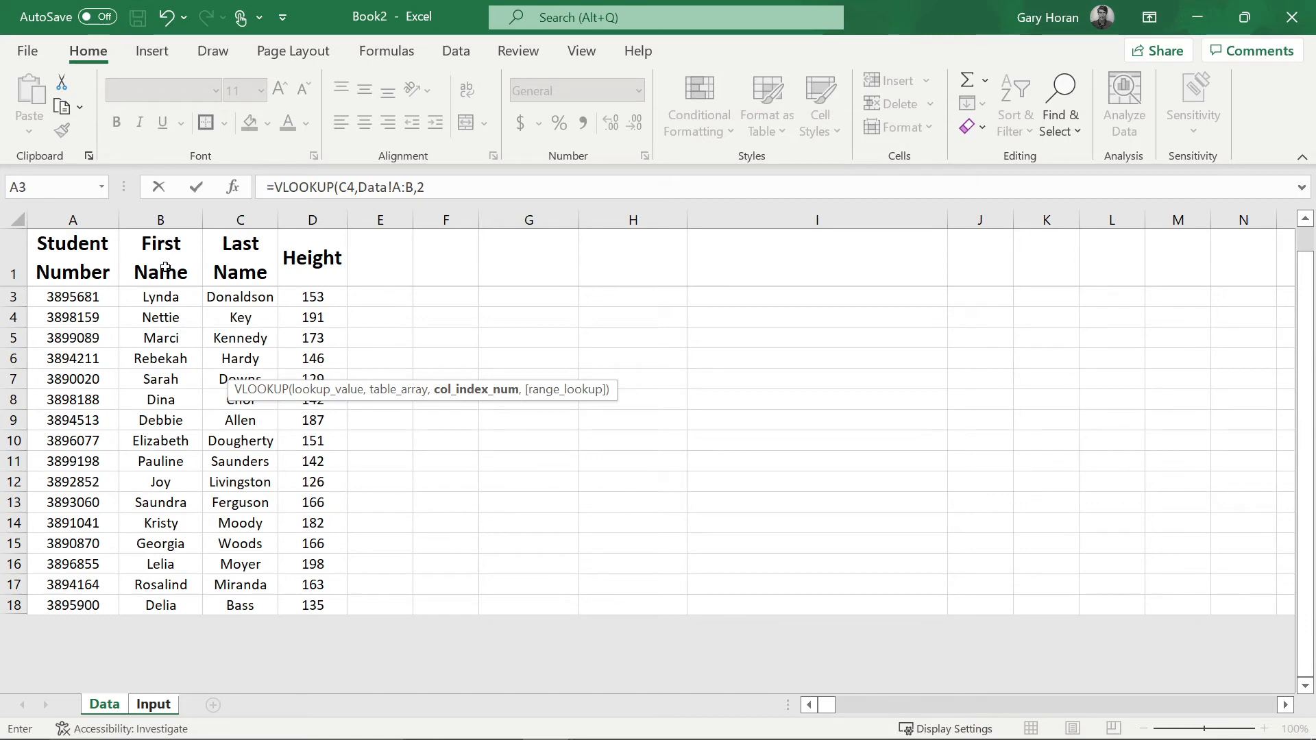
type(",")
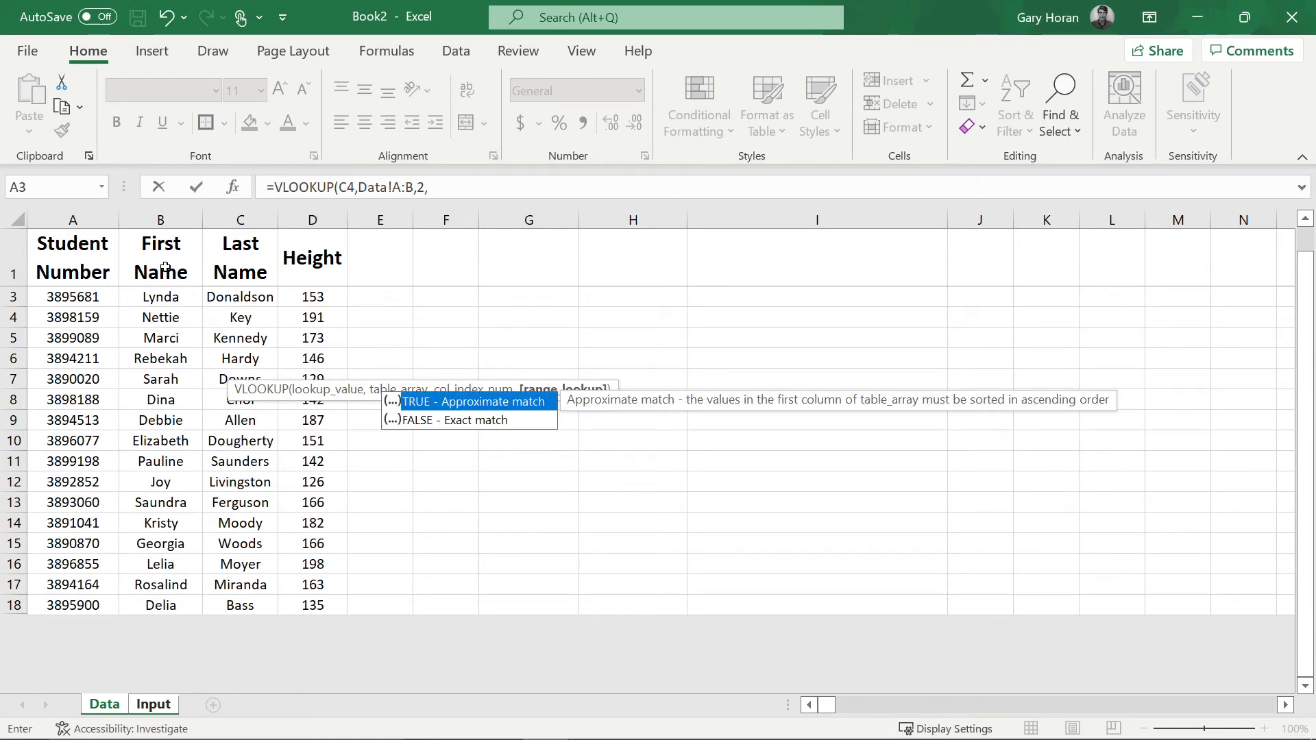
type("0)")
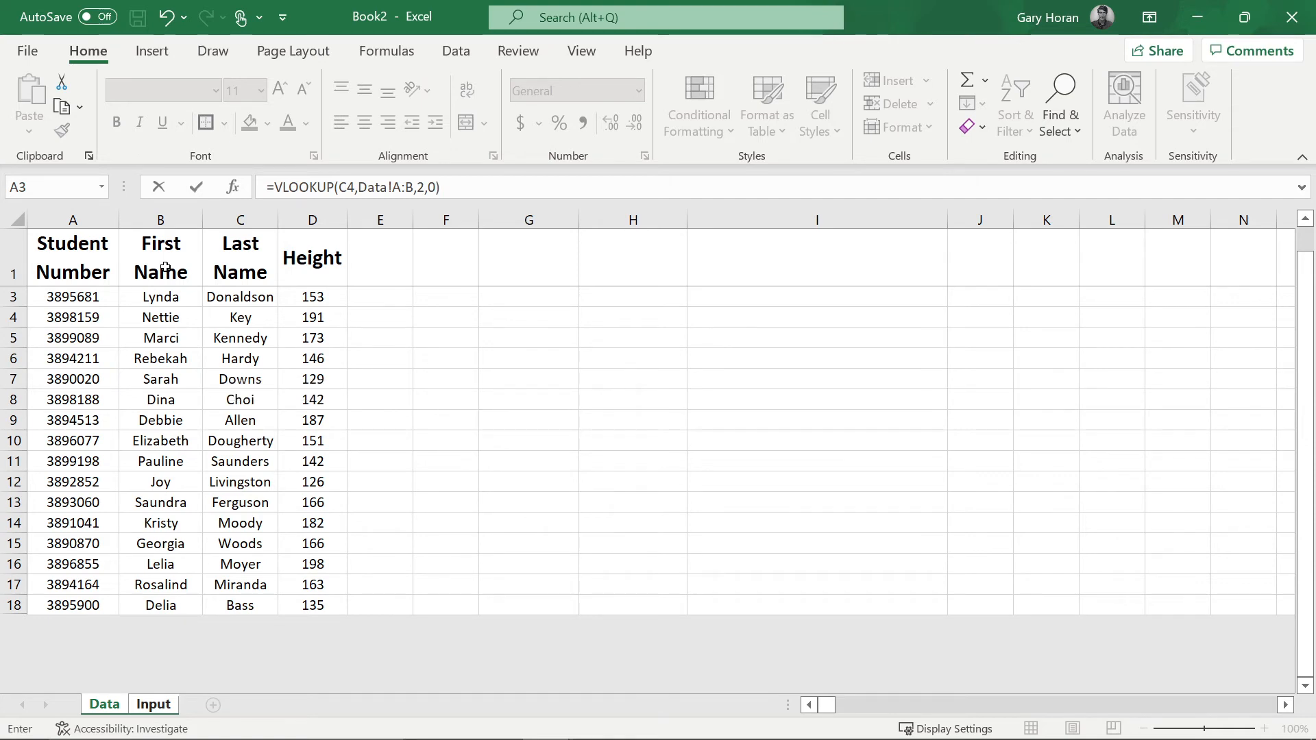
key("Return")
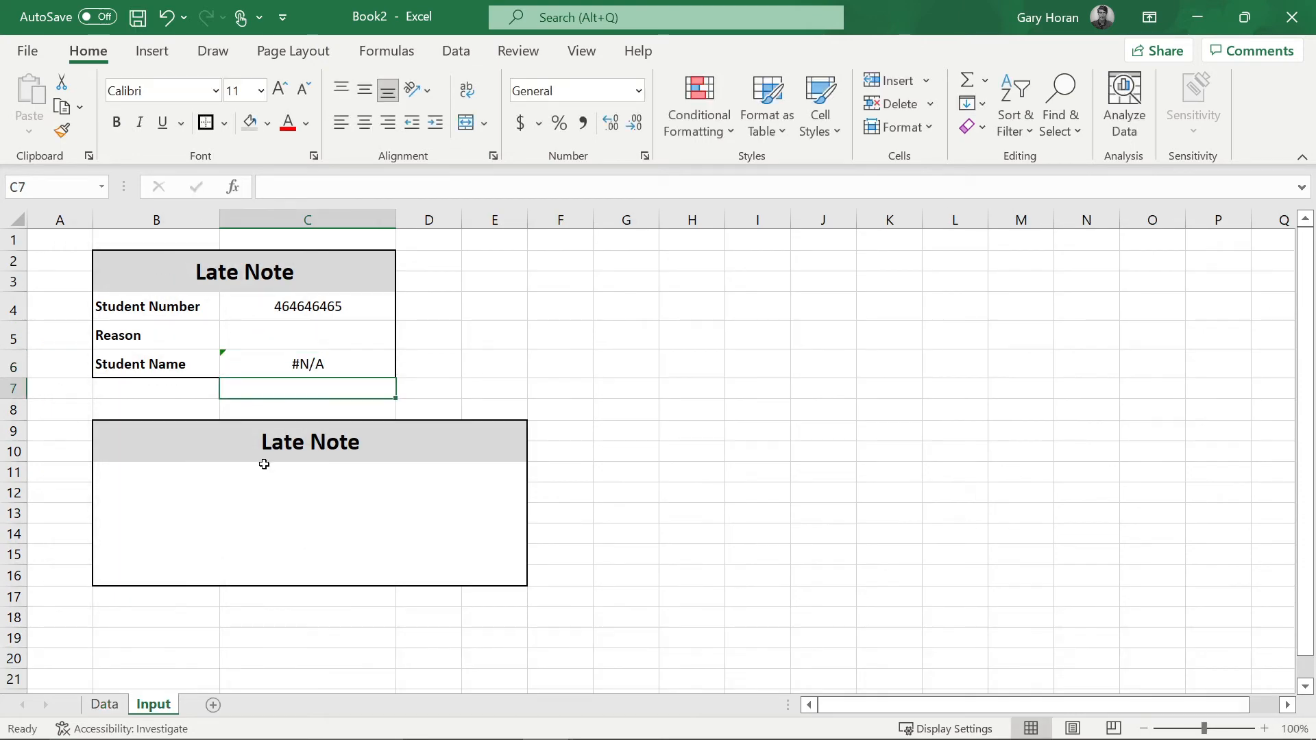
left_click(296, 310)
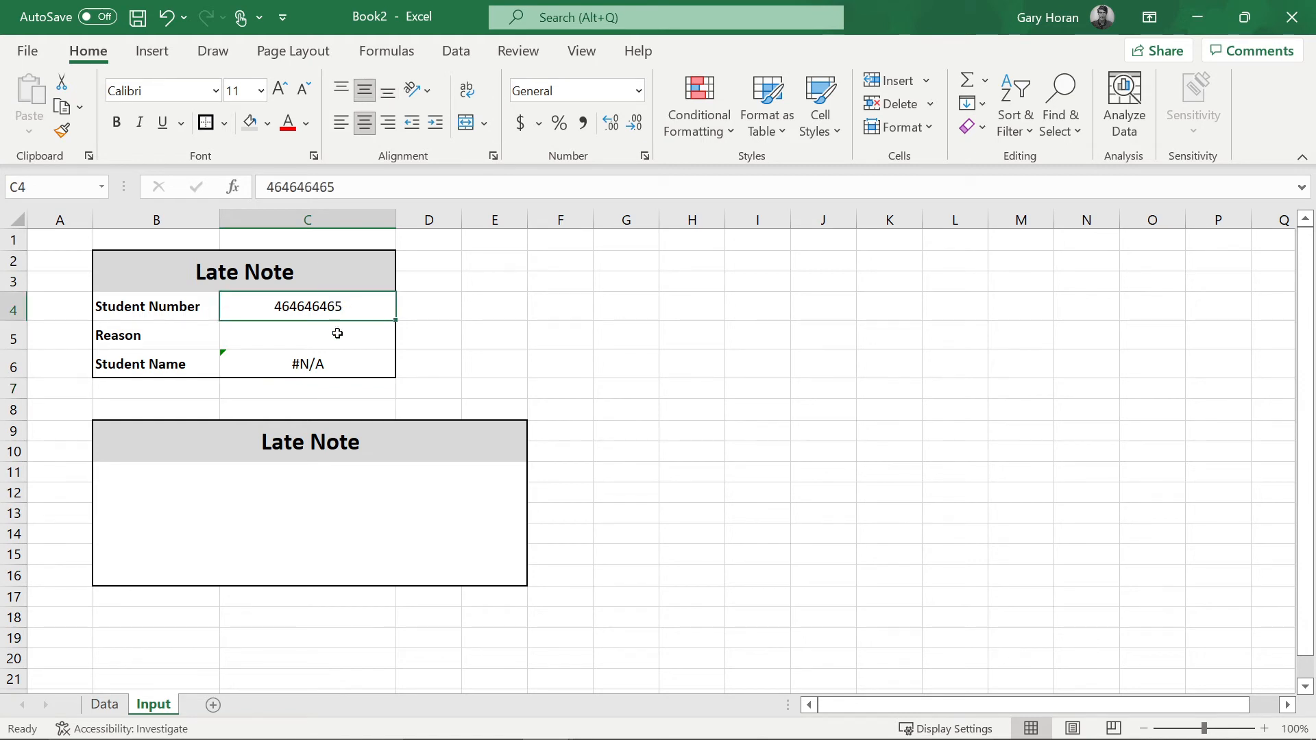
left_click(328, 364)
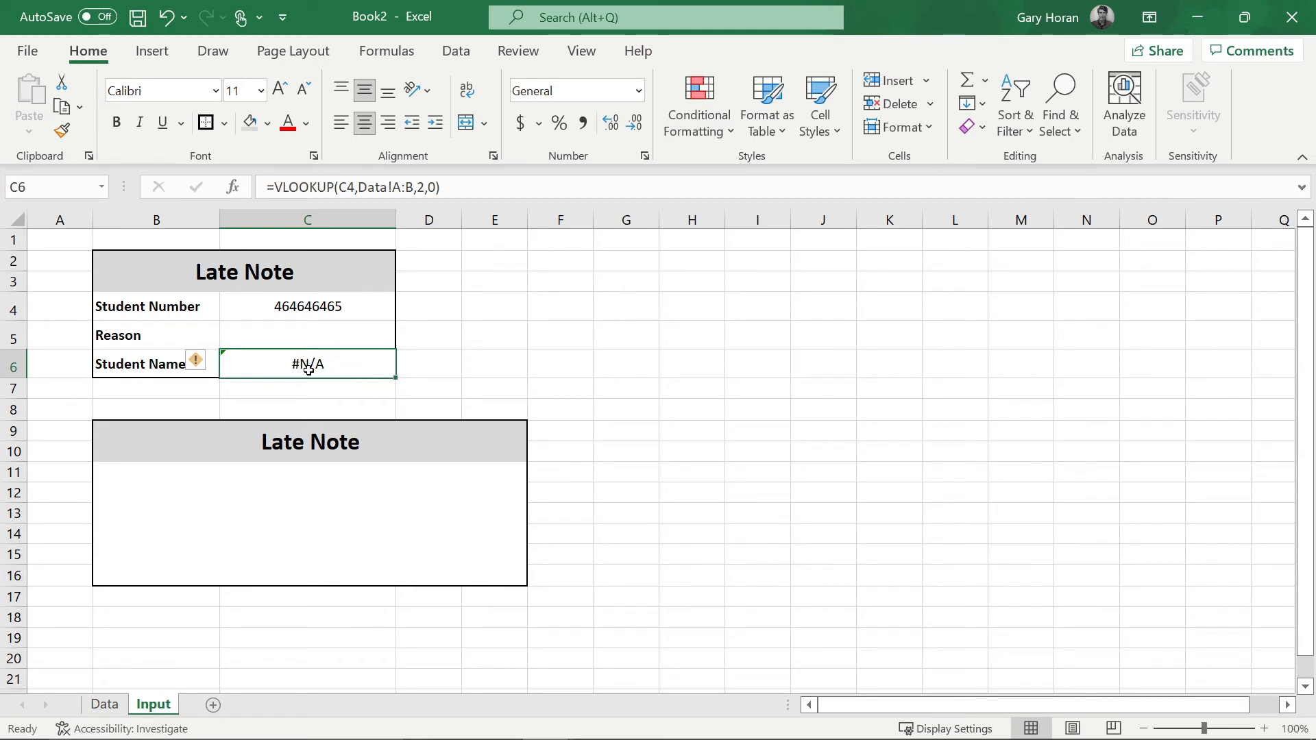
left_click(288, 312)
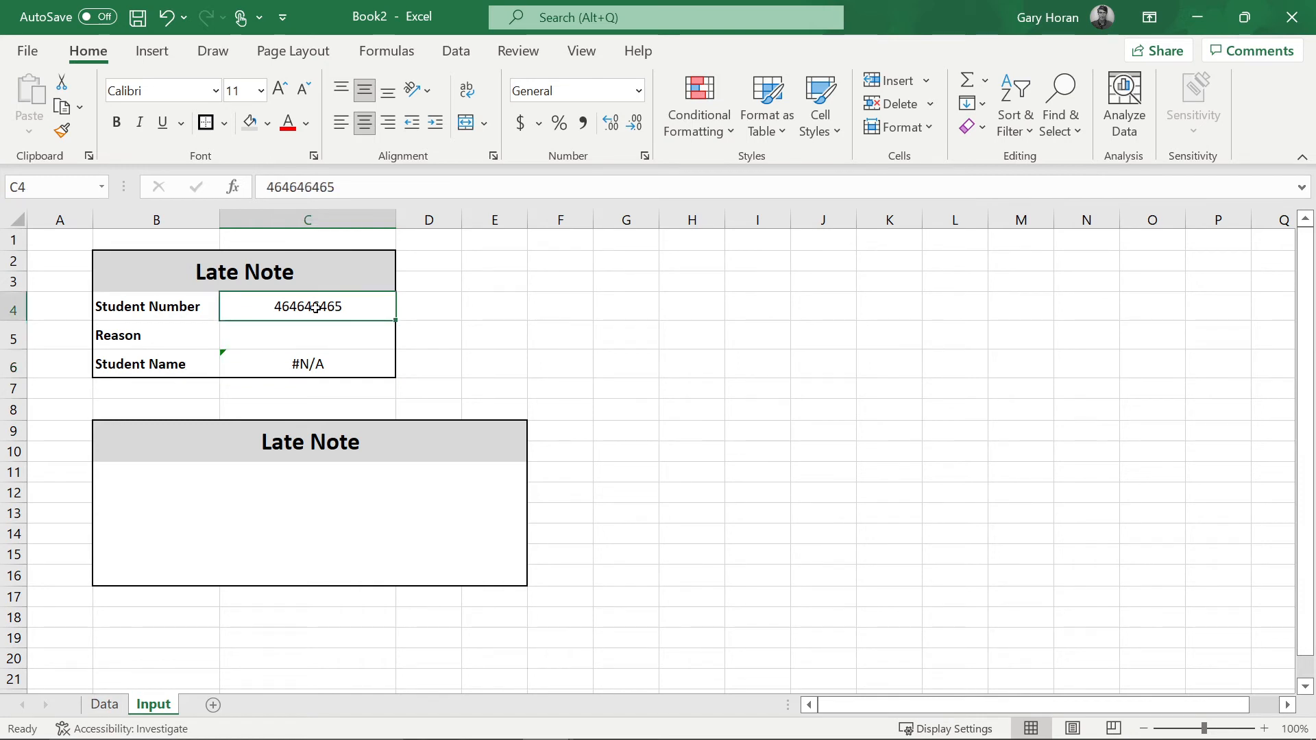
left_click(103, 705)
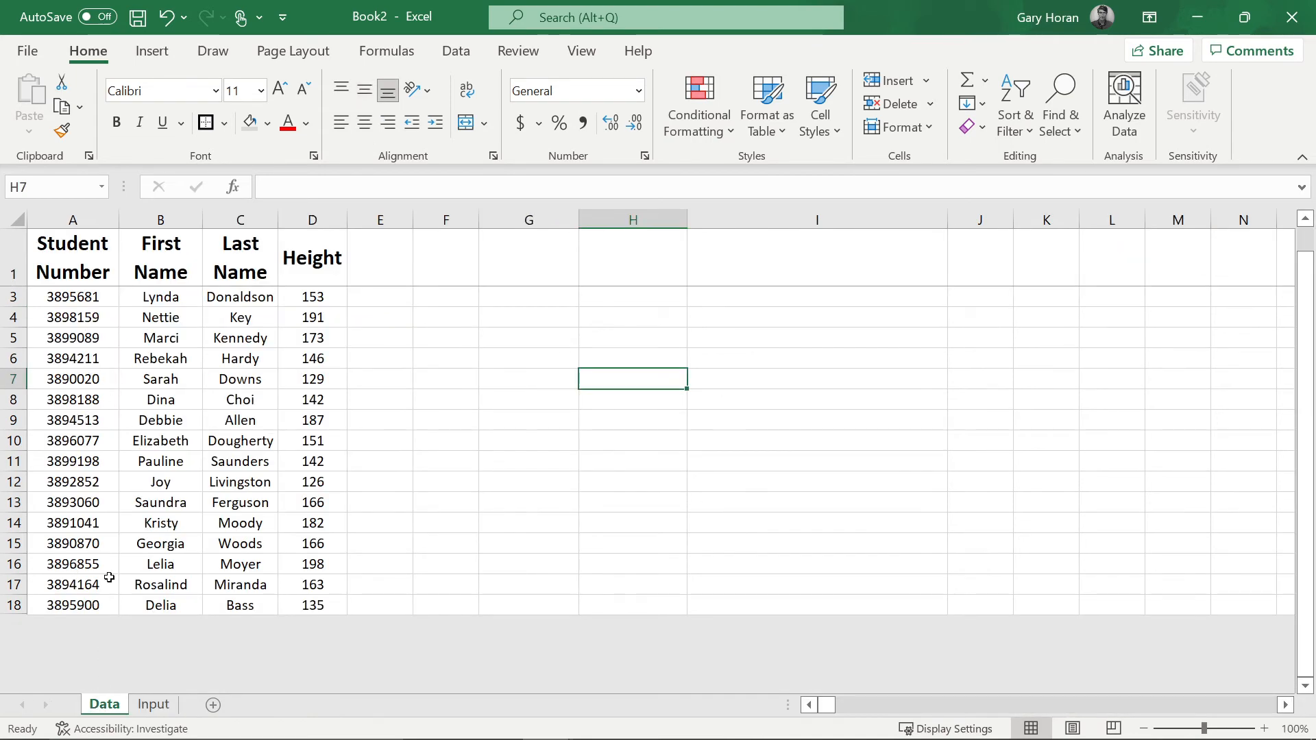
left_click(152, 704)
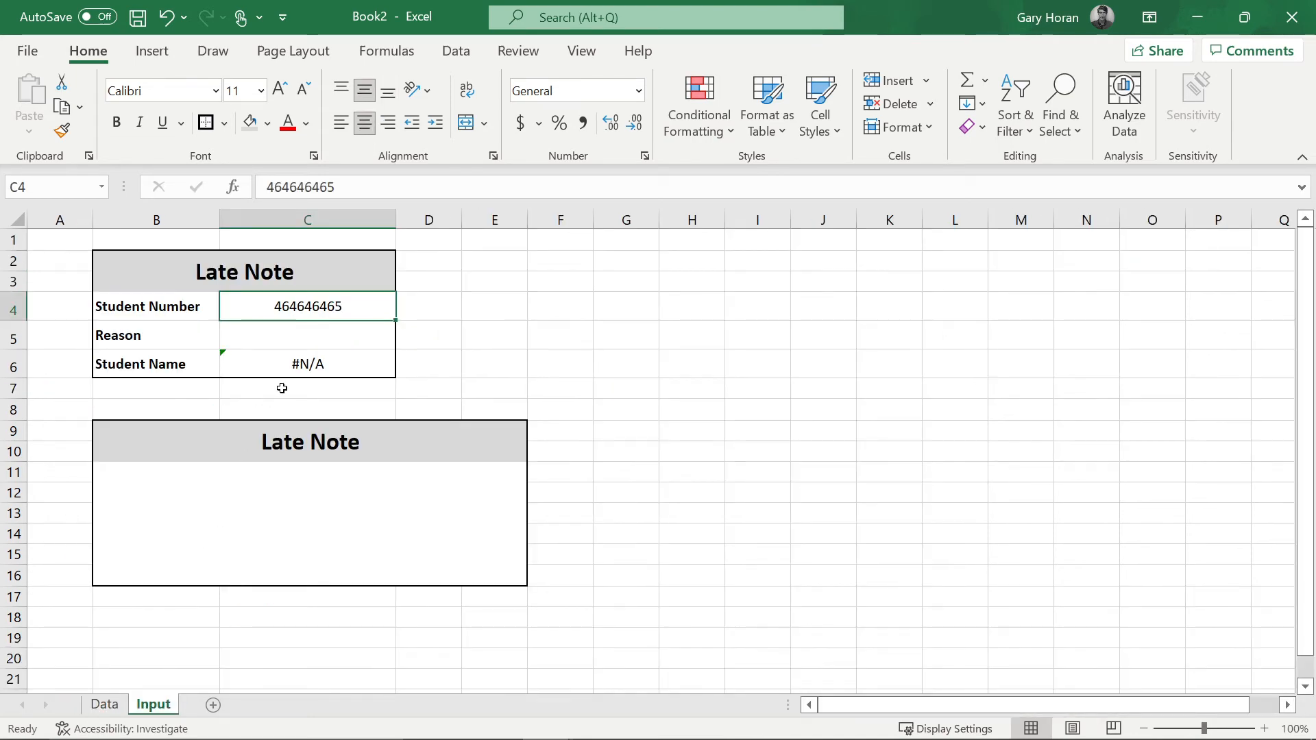
left_click(308, 364)
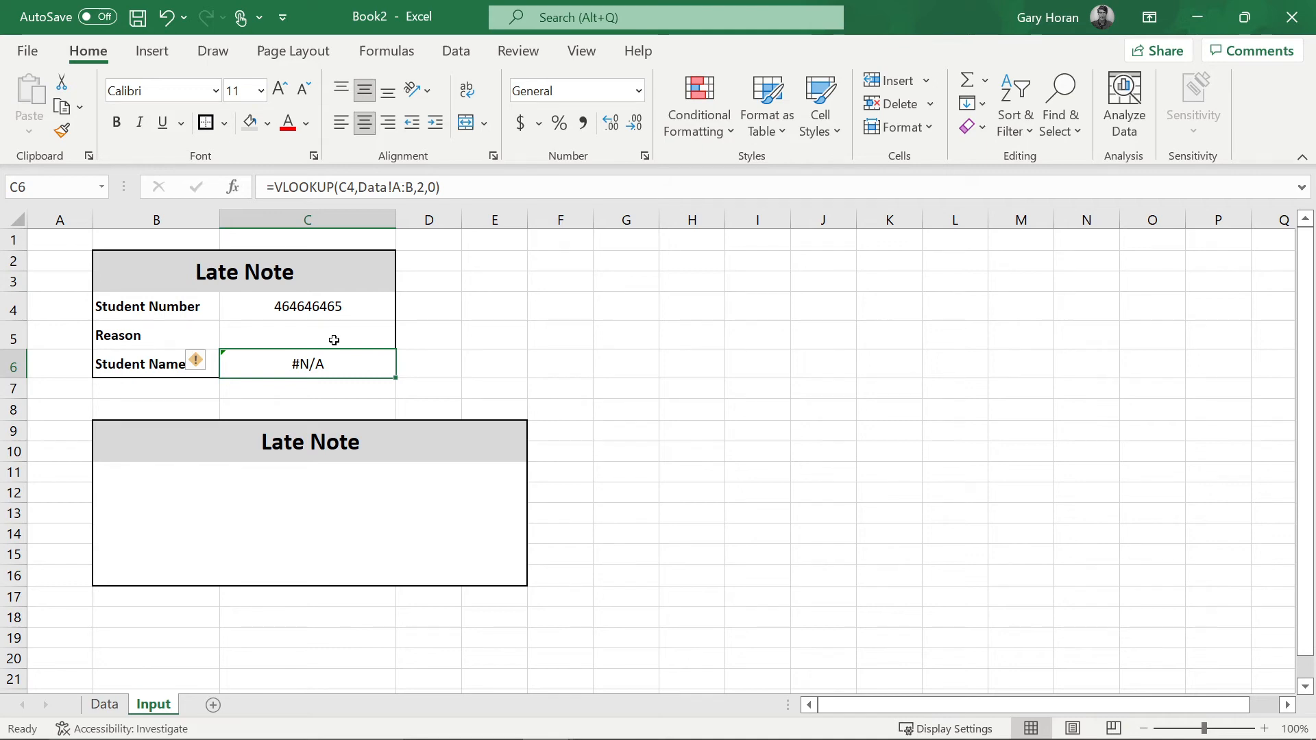
Copy the student number from A5 on the Data sheet into the Student Number cell C4 on the Input sheet
left_click(112, 707)
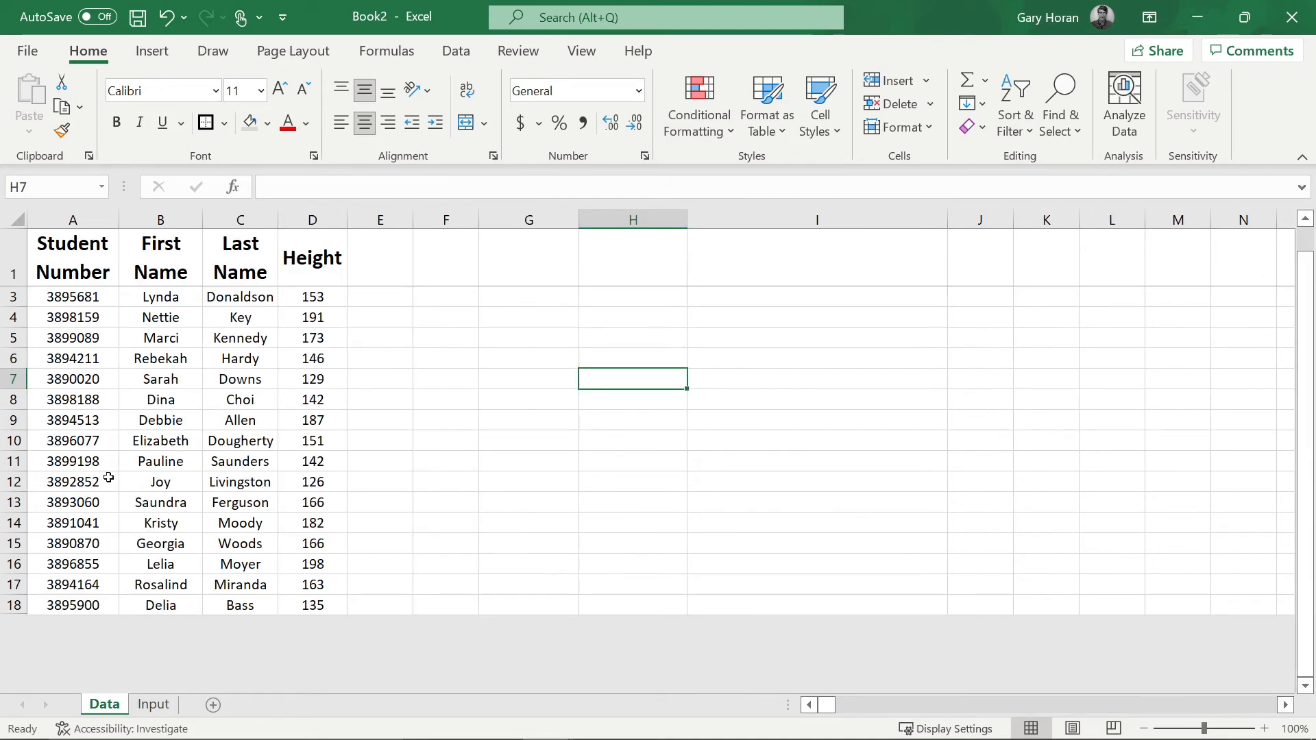
left_click(69, 342)
key("ctrl+c")
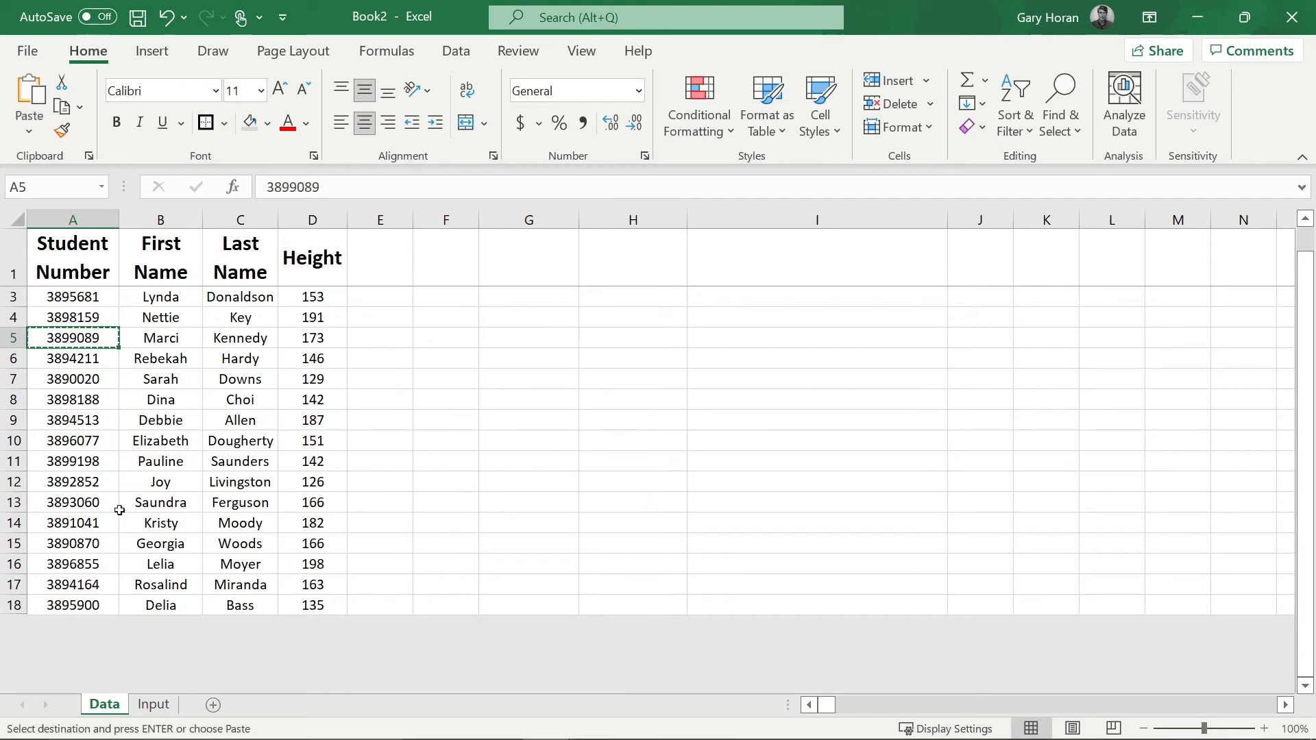
left_click(153, 705)
left_click(306, 316)
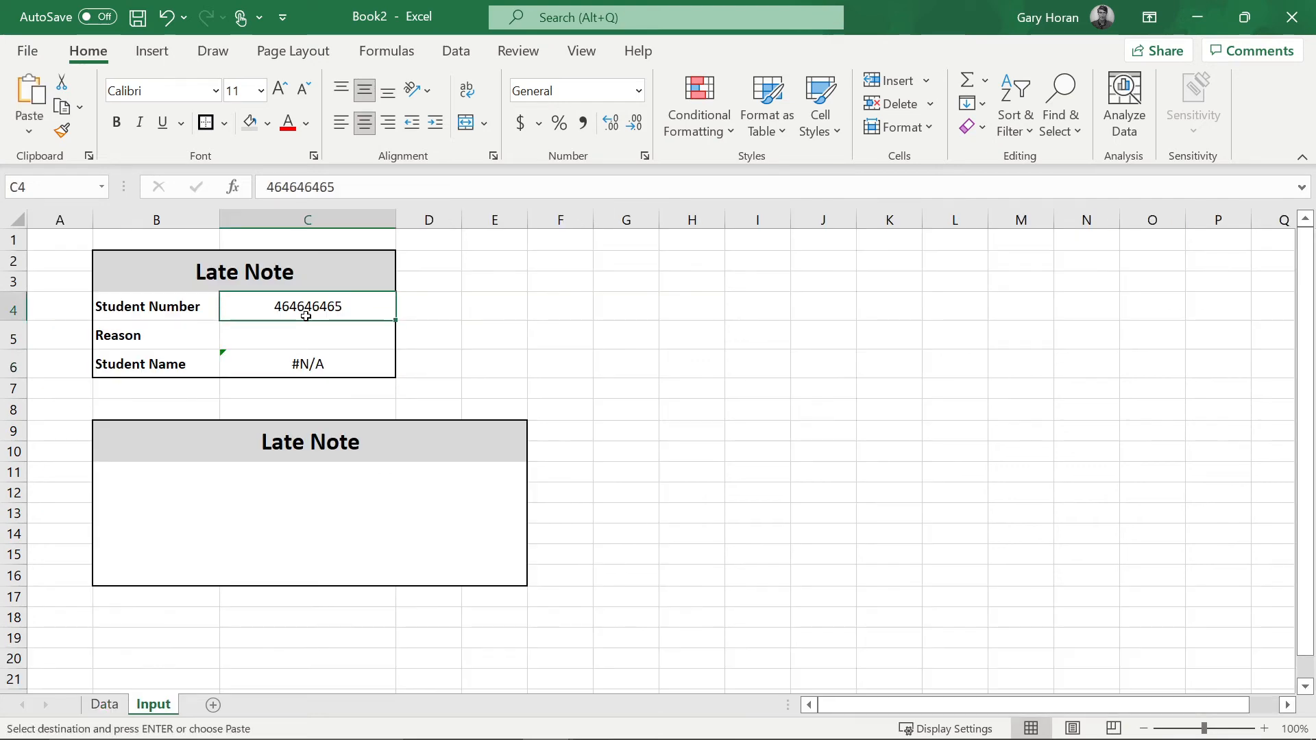
key("ctrl+v")
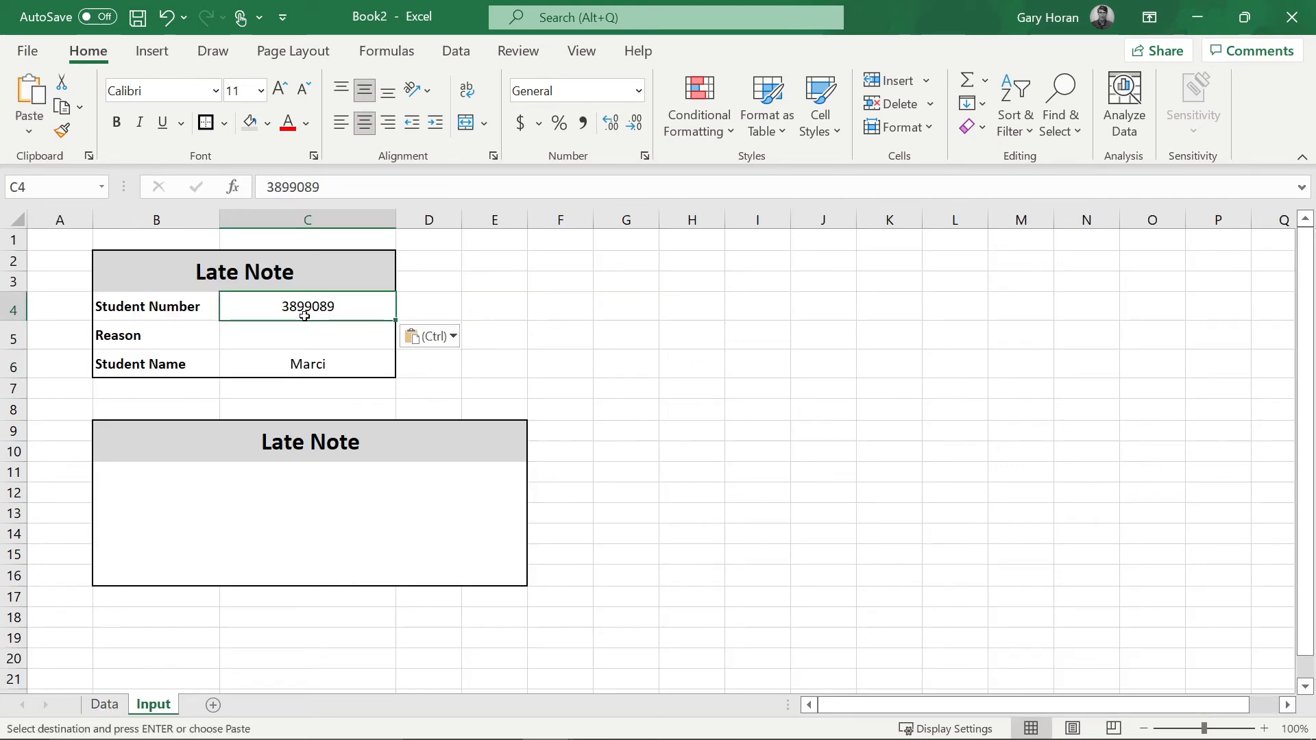
Extend the C6 formula with a joined space and a second VLOOKUP that uses C4 as its lookup value
left_click(315, 366)
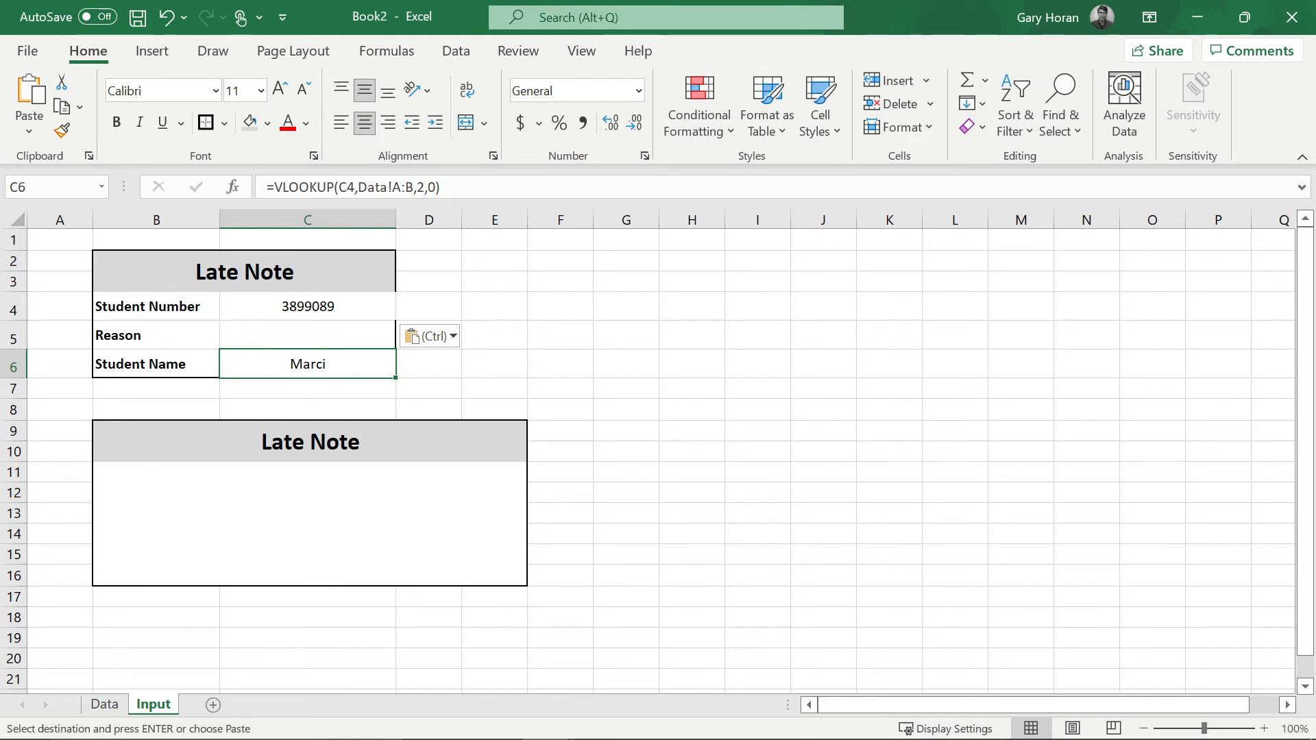
left_click(275, 187)
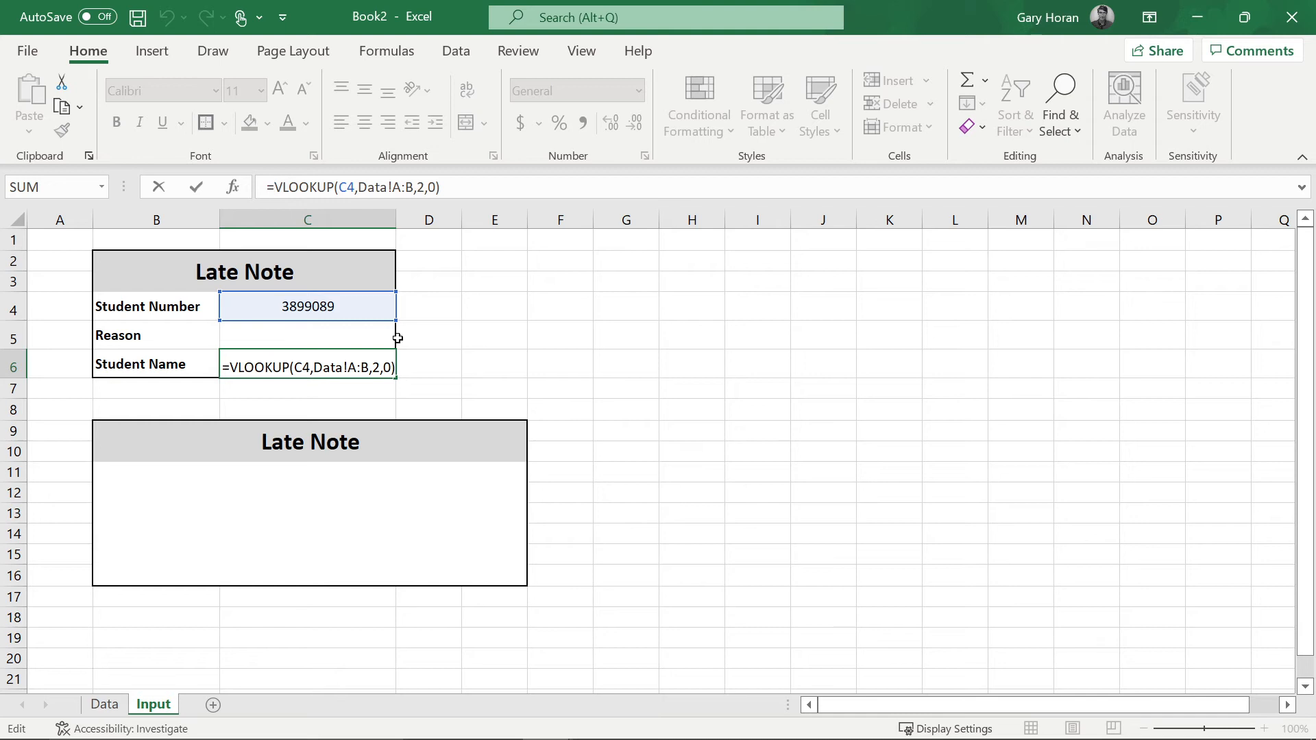
type("&")
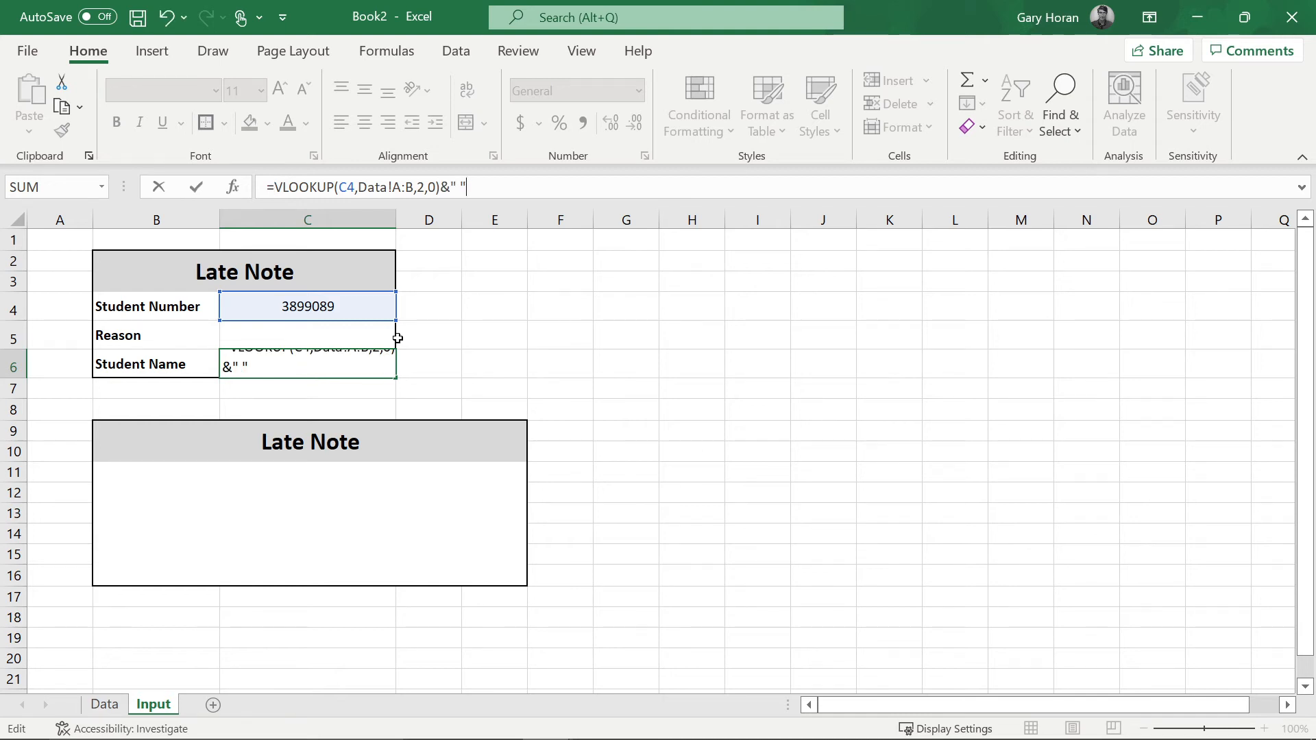
type("\" \"&vloo")
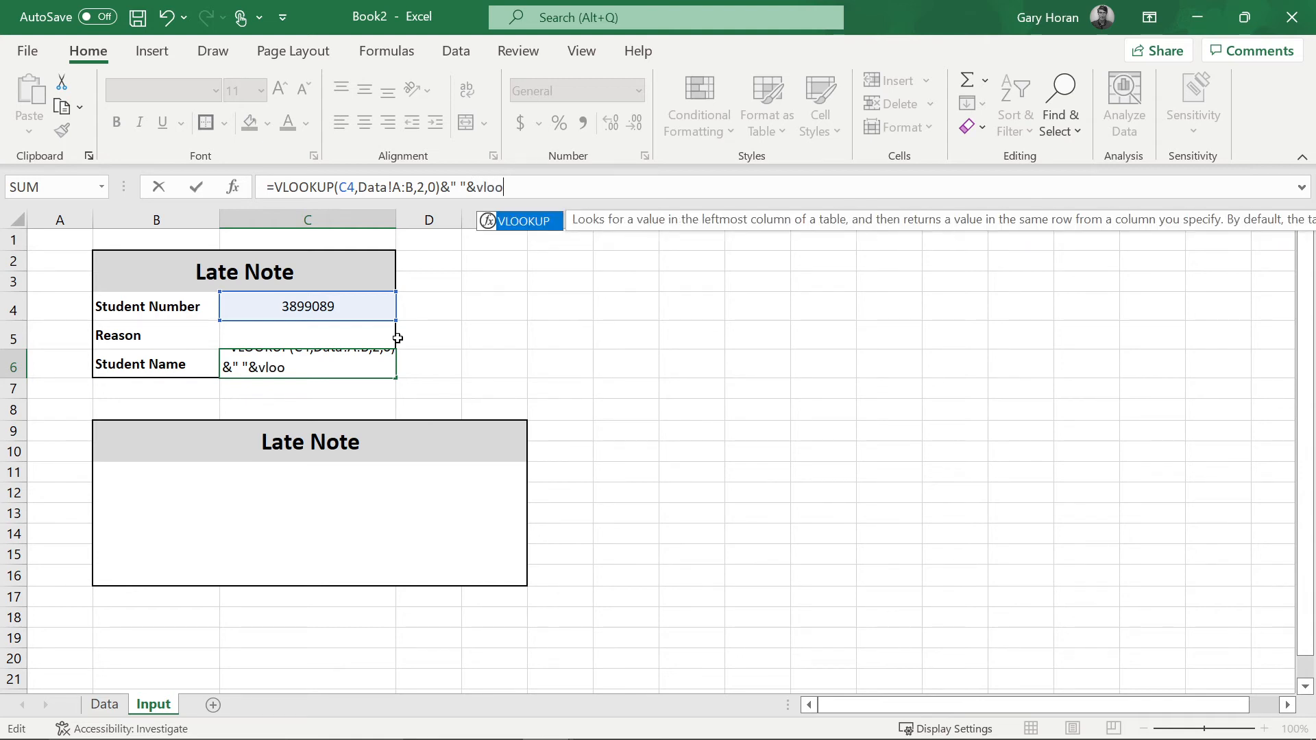
key("Tab")
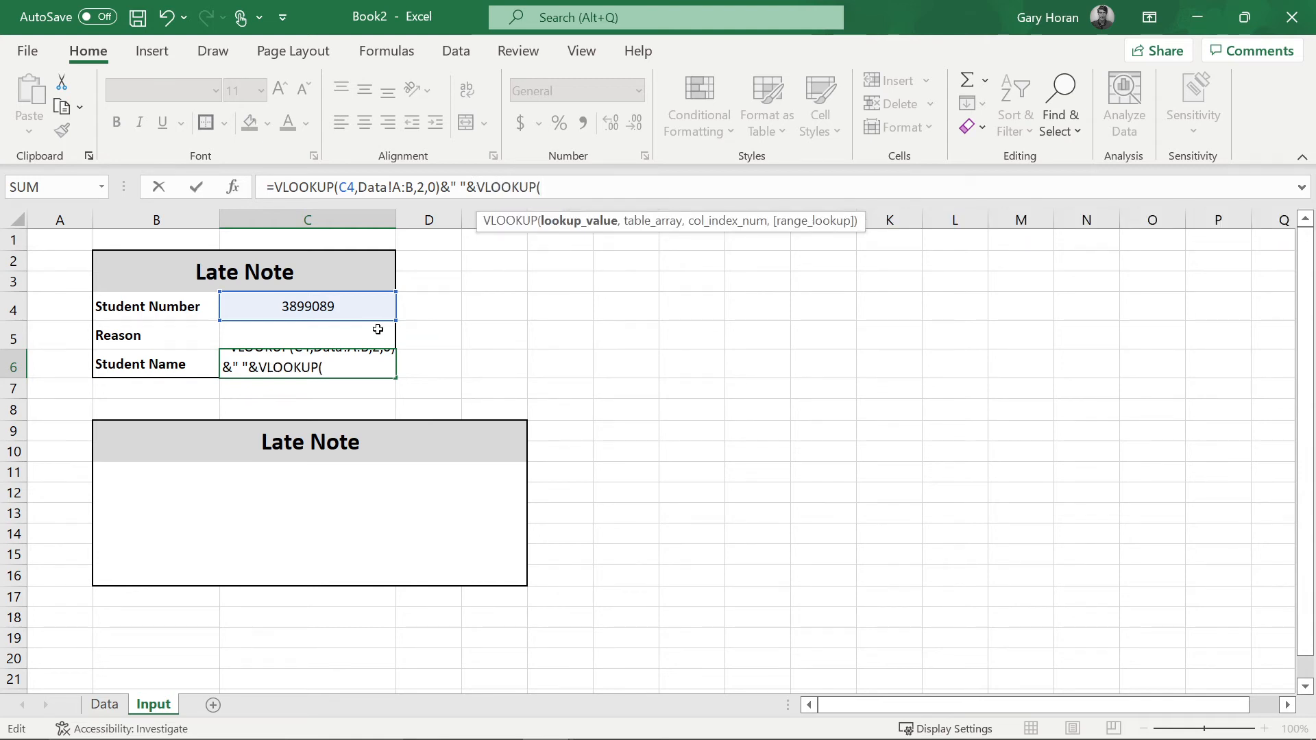
left_click(333, 303)
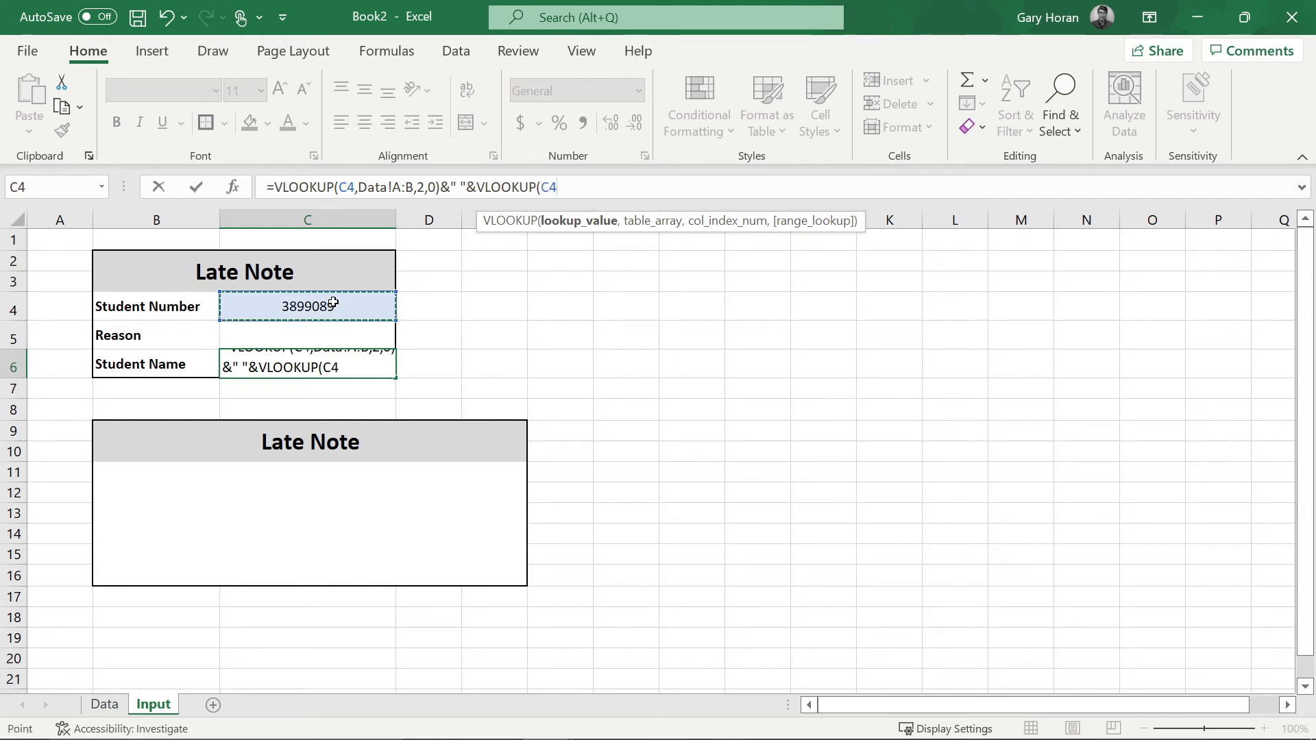
type(",")
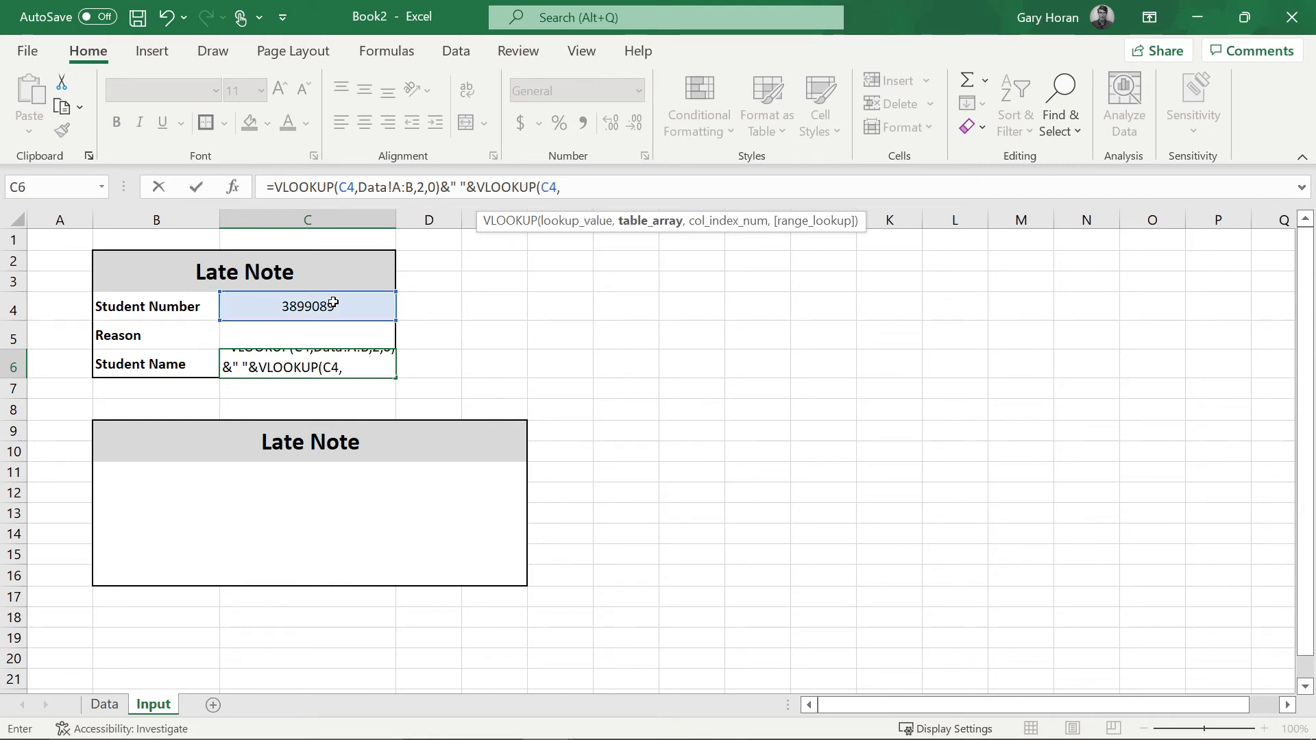
Complete the second VLOOKUP in C6 with Data sheet columns A:C, column index 3 and range lookup 0
left_click(104, 704)
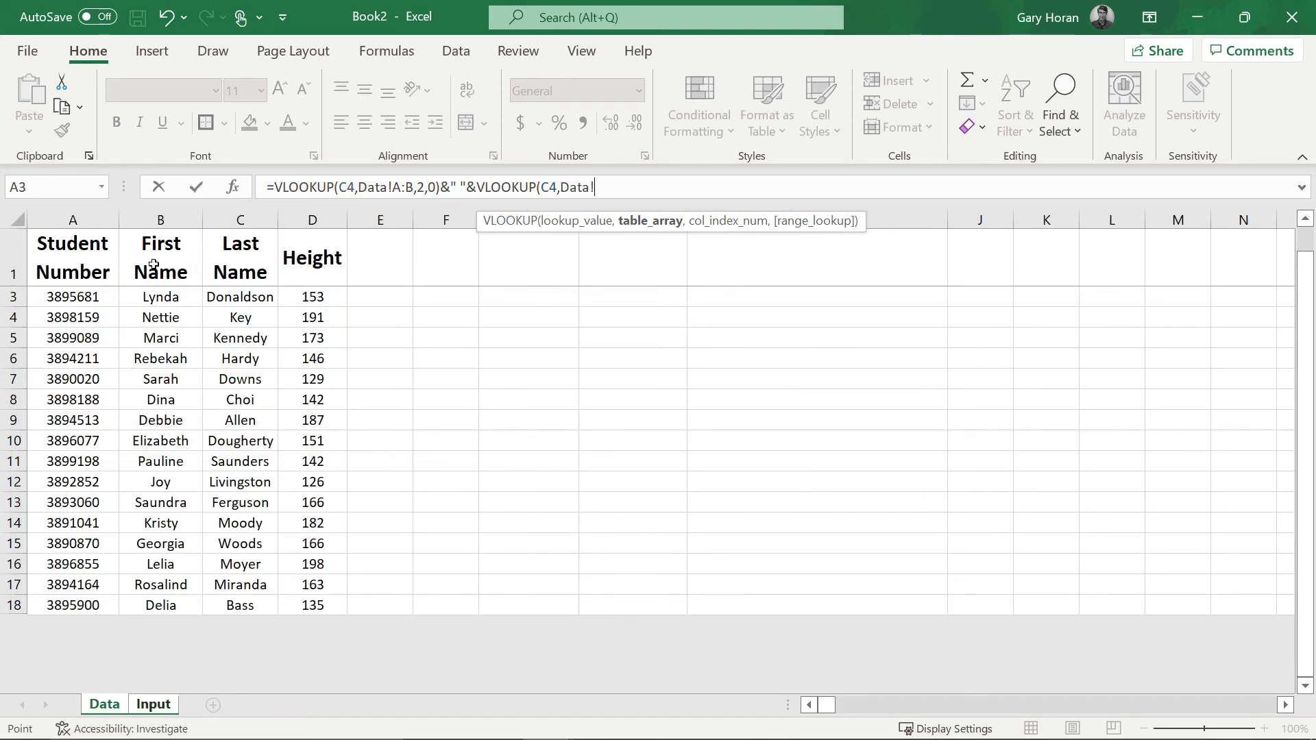
left_click_drag(72, 221, 250, 222)
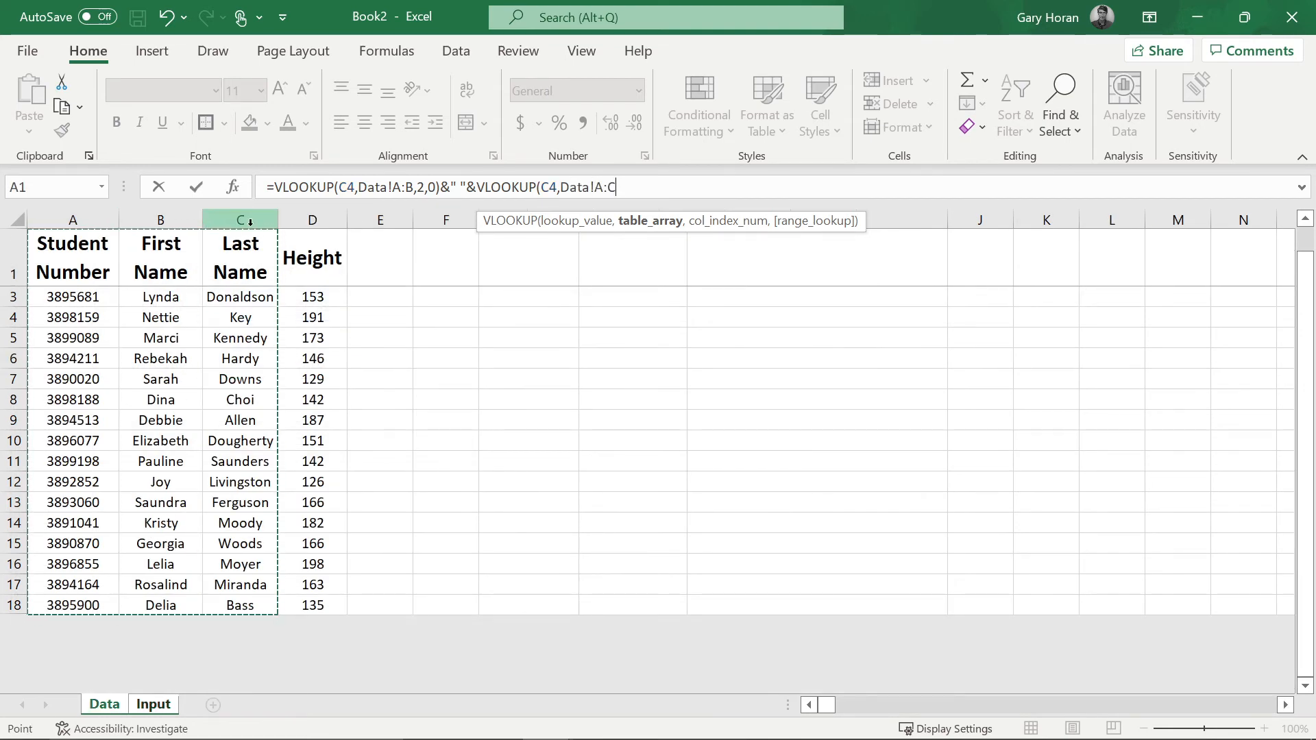
type(",3")
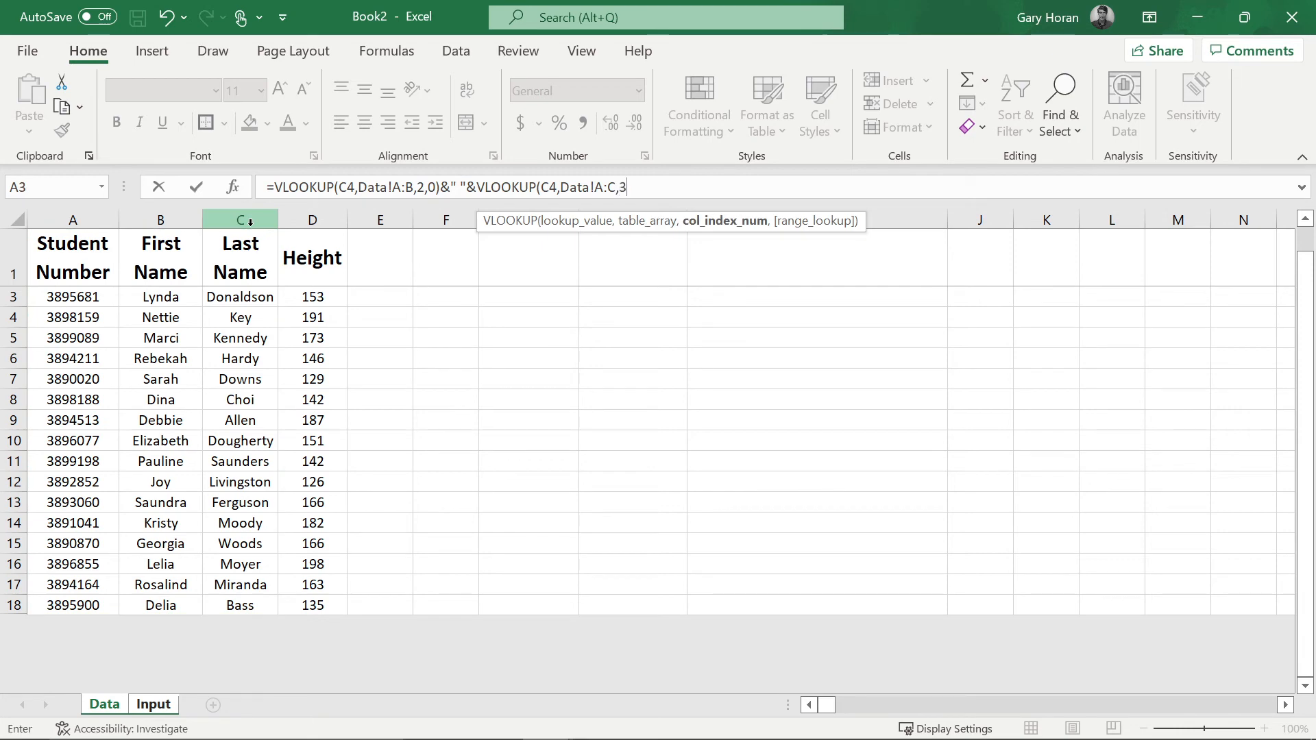
type(",0)")
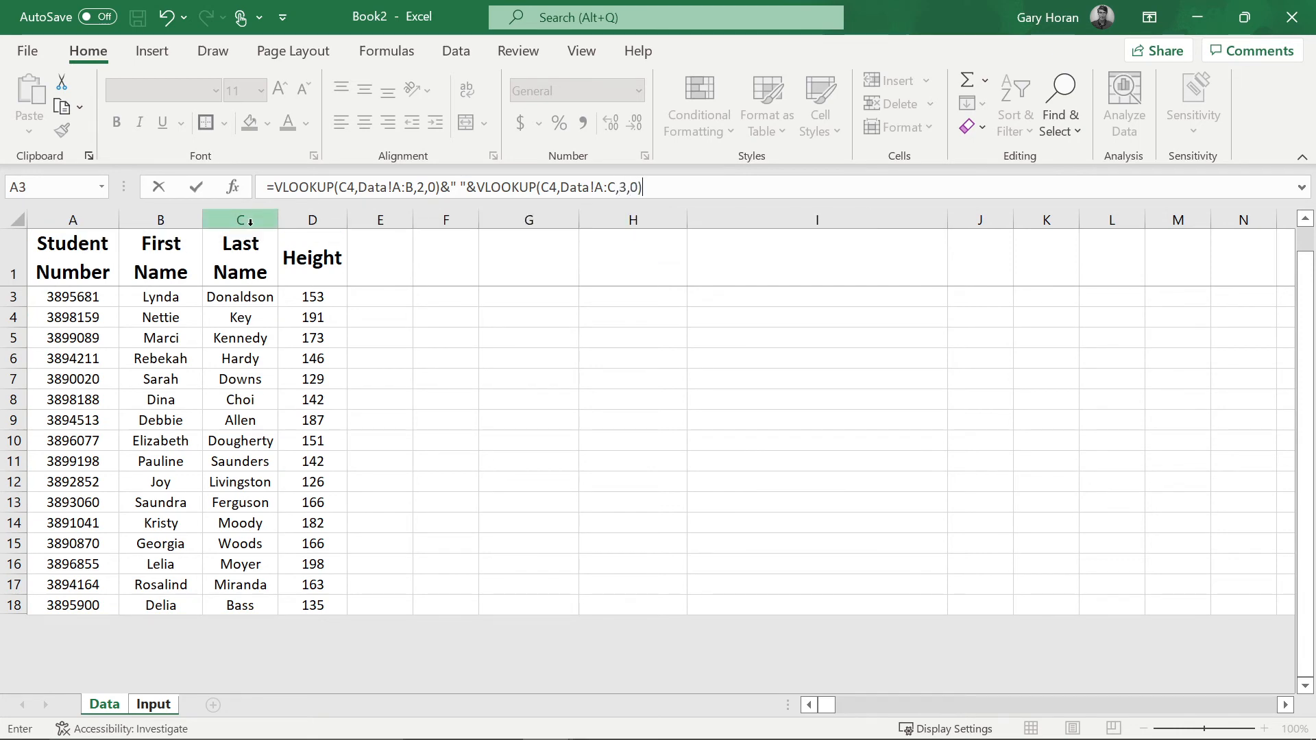
key("Return")
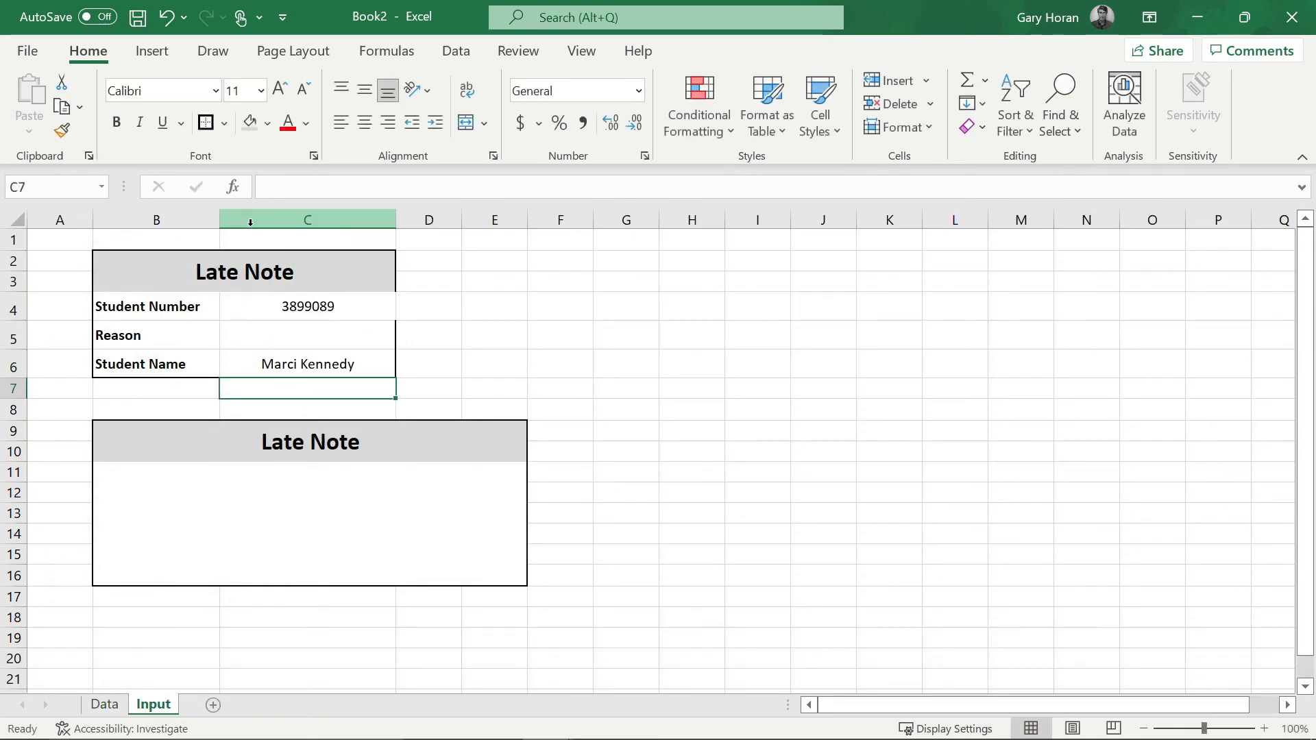
left_click(295, 371)
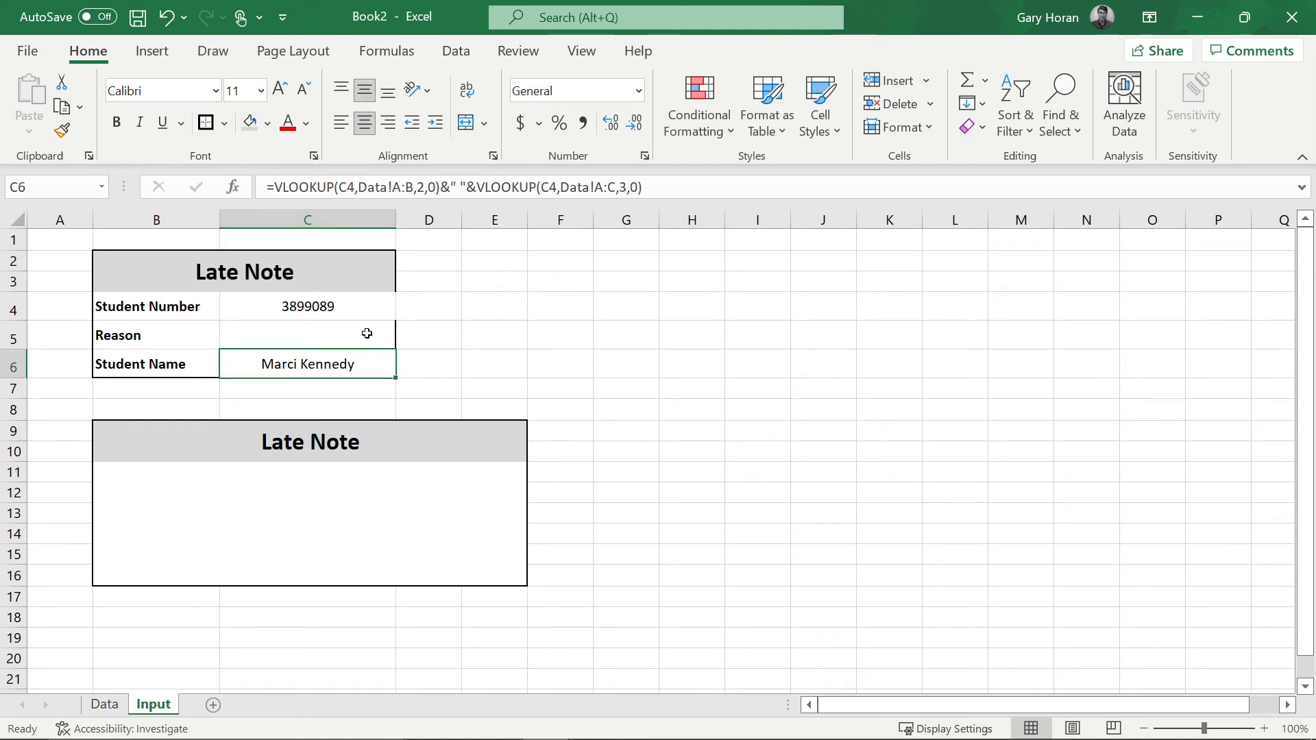
left_click(508, 336)
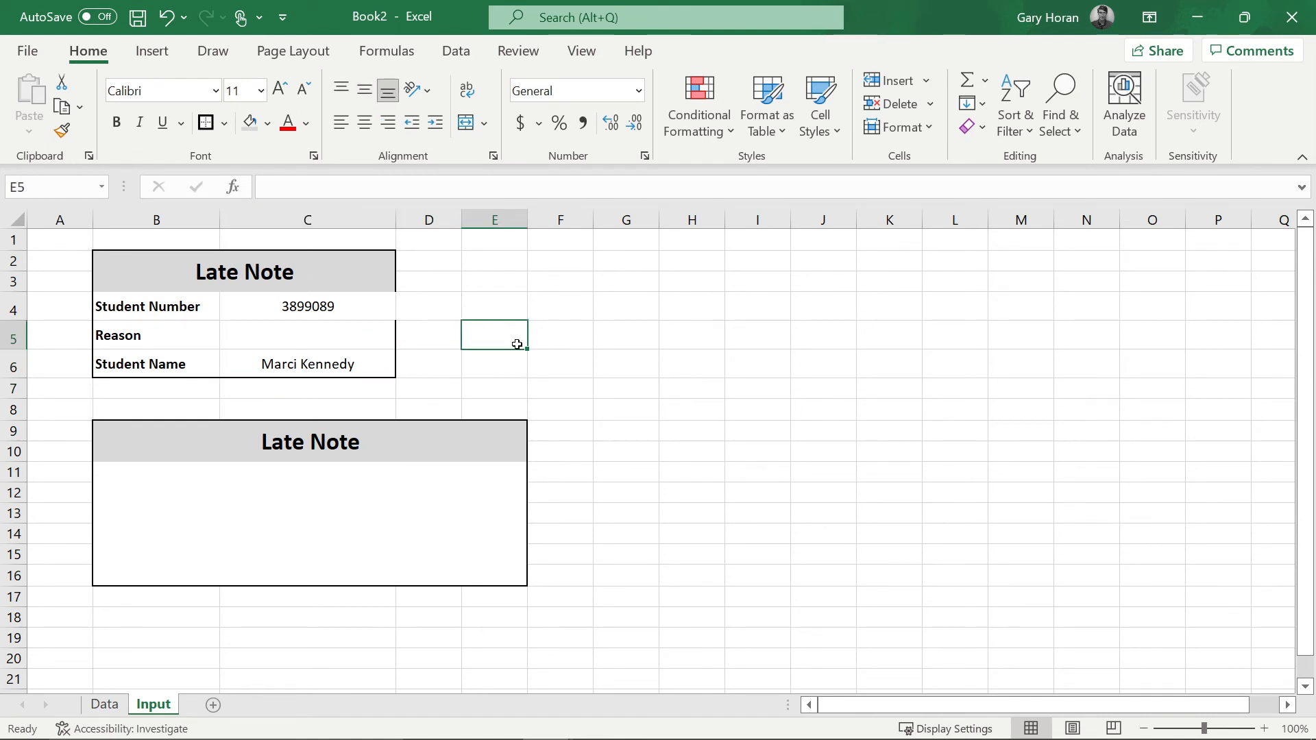
Enter "Train Late" as the Reason in cell C5
left_click(245, 340)
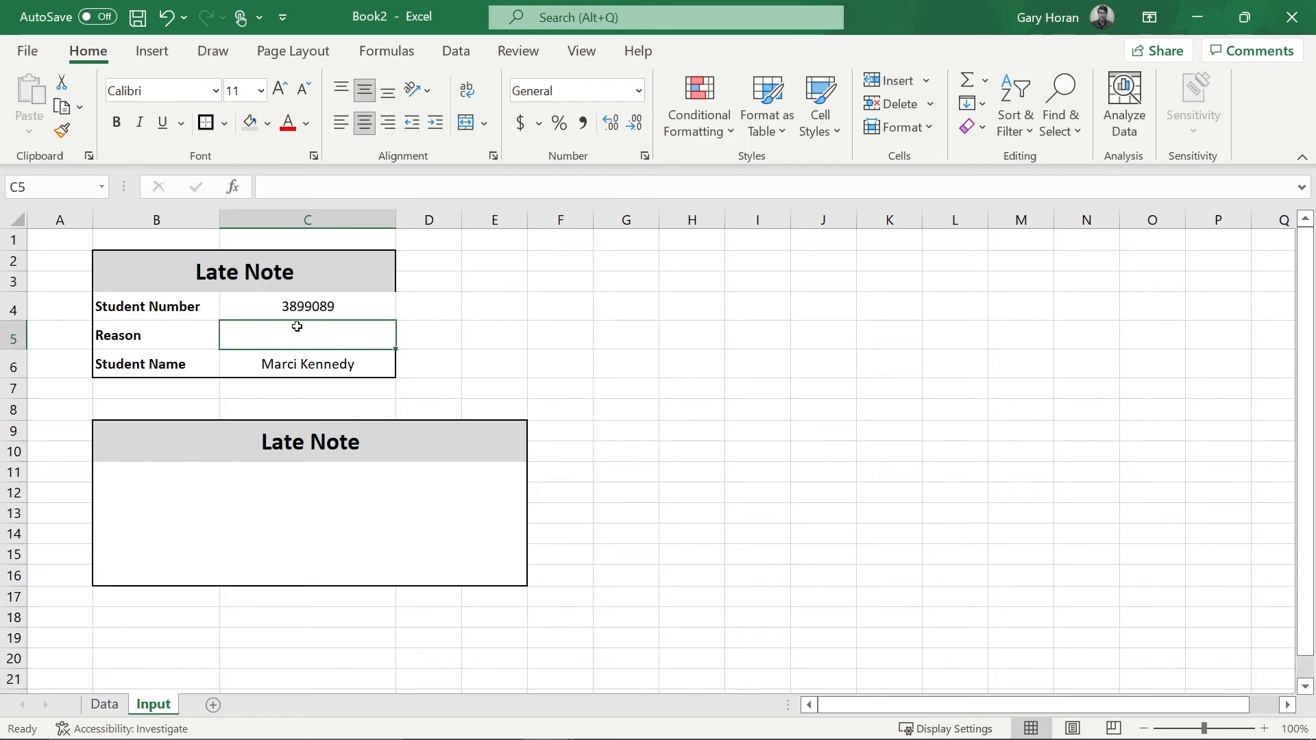
type("Train Late")
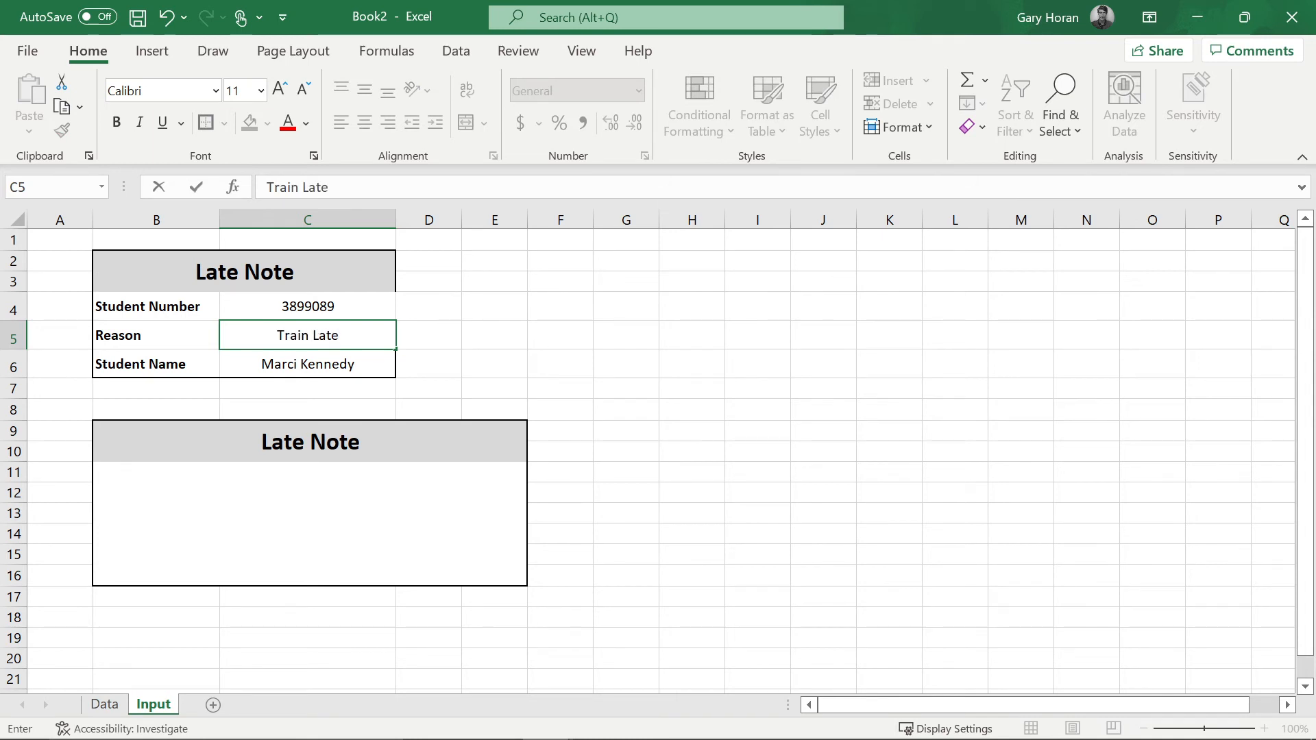
left_click(772, 444)
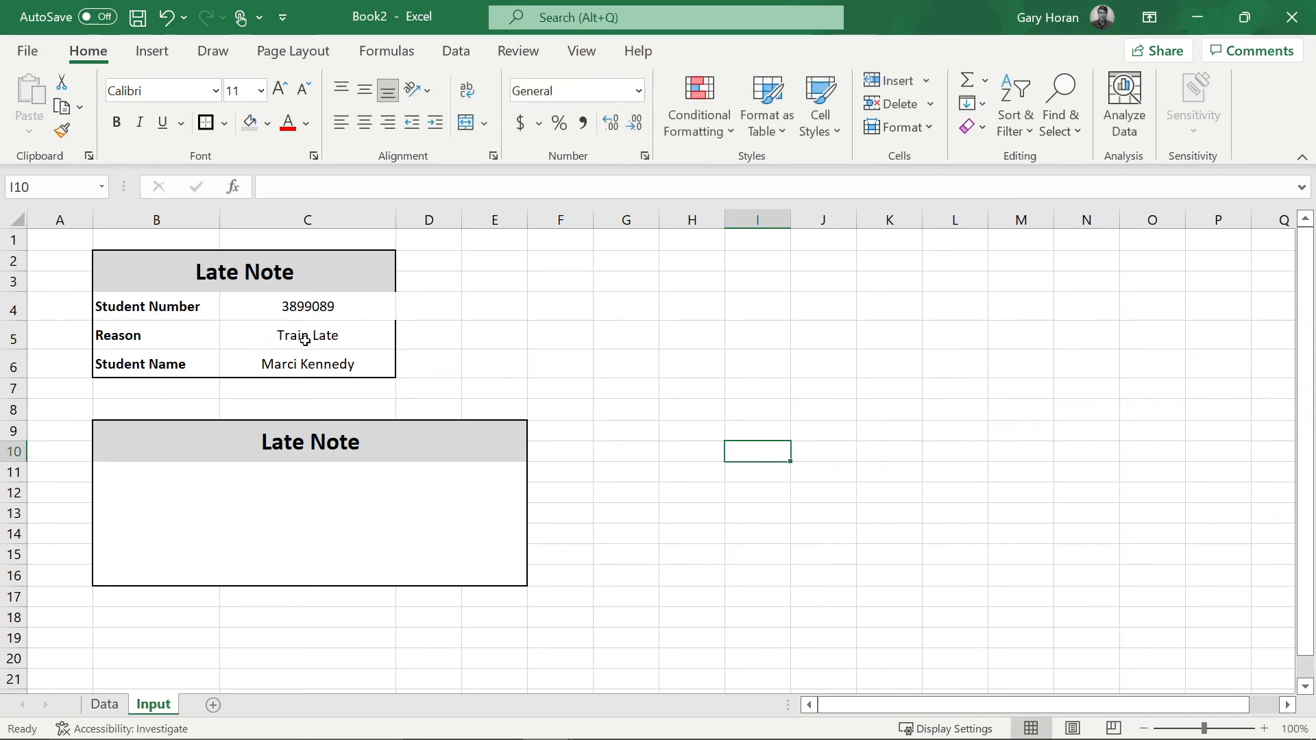
Begin a formula in the merged note cell B11 that joins "Please excuse student " with the student name in C6
left_click(207, 544)
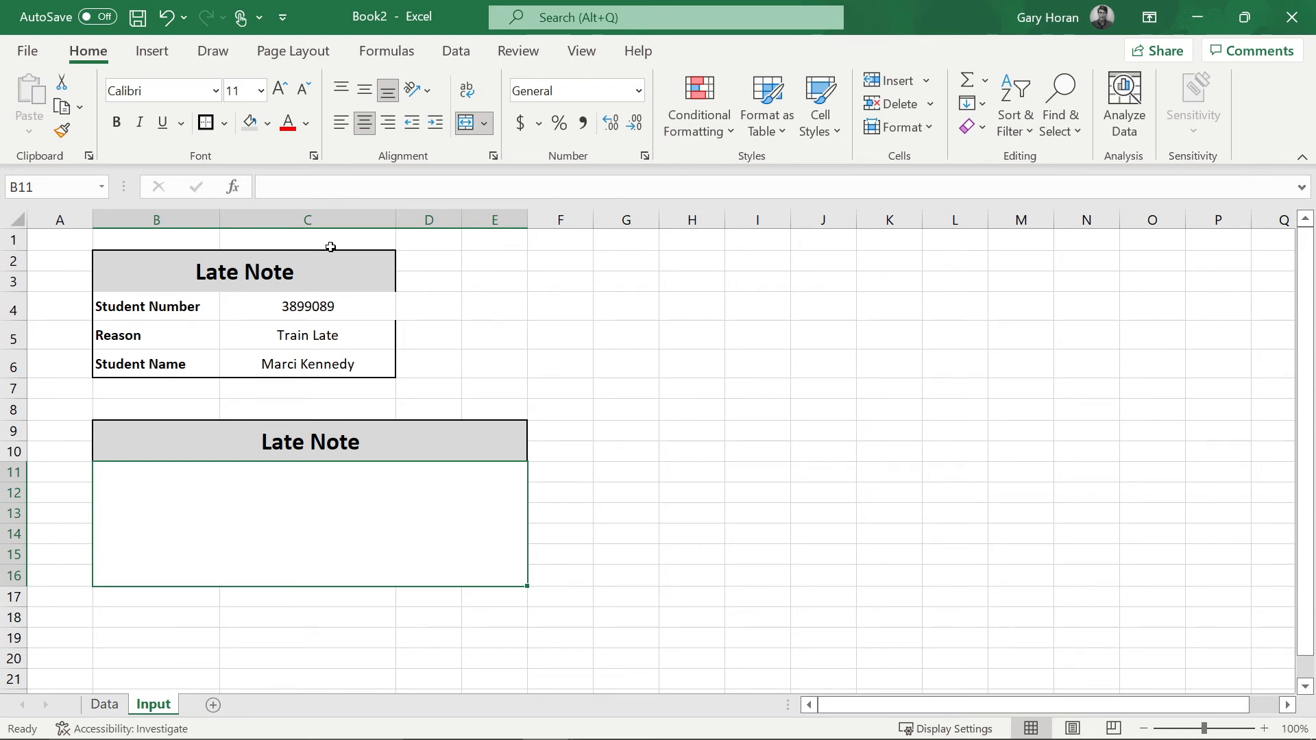
left_click(322, 187)
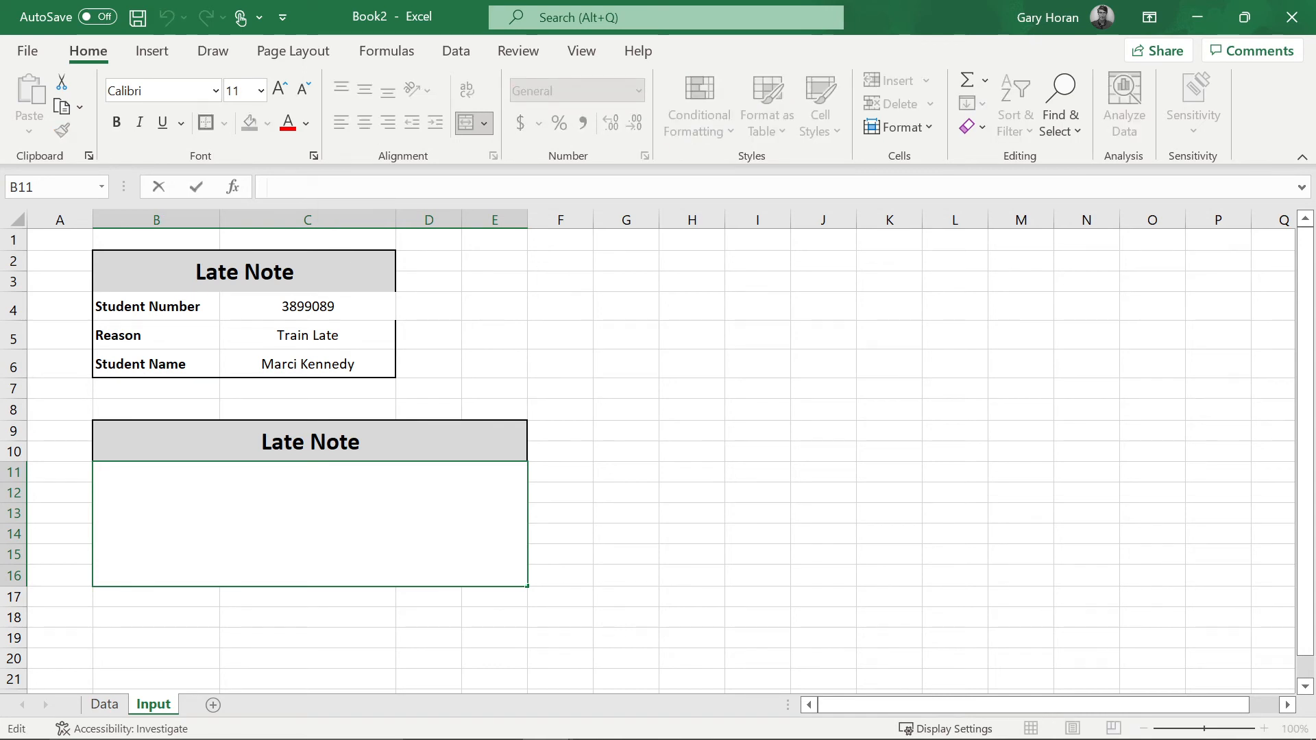
type("=\"Please")
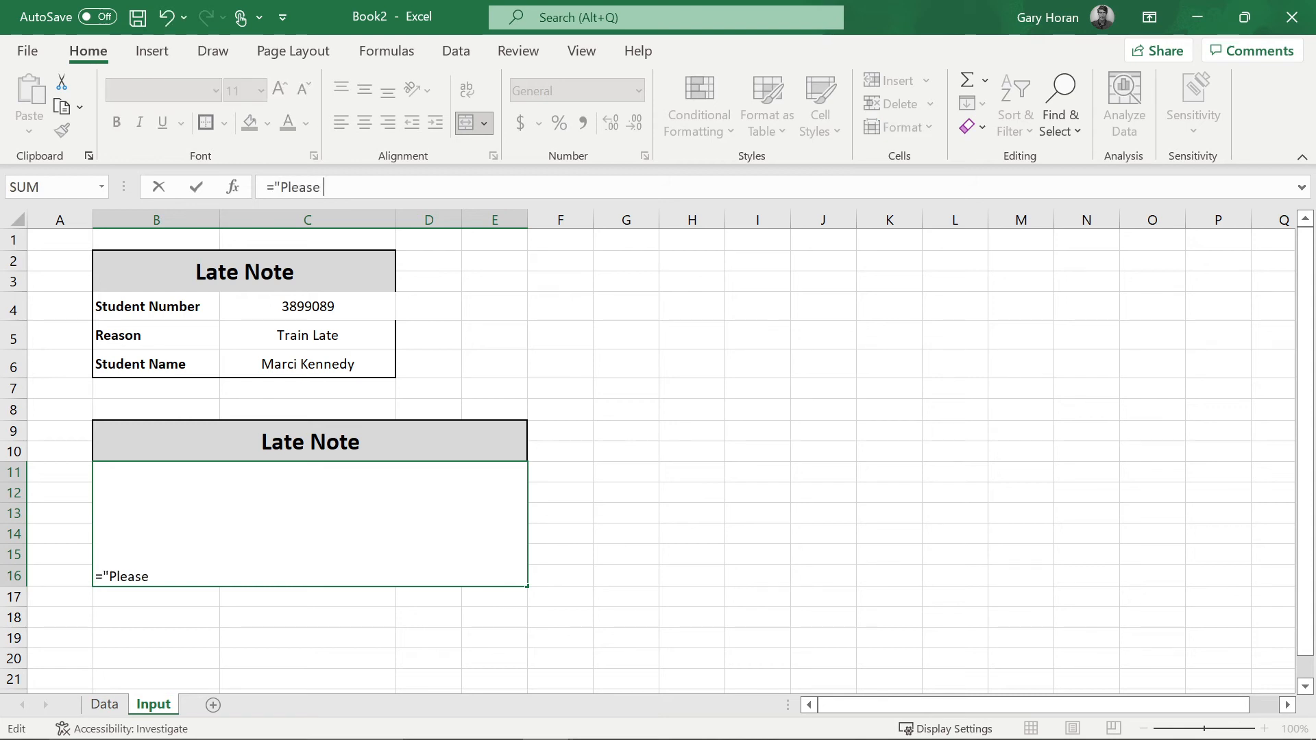
type(" excuse student ")
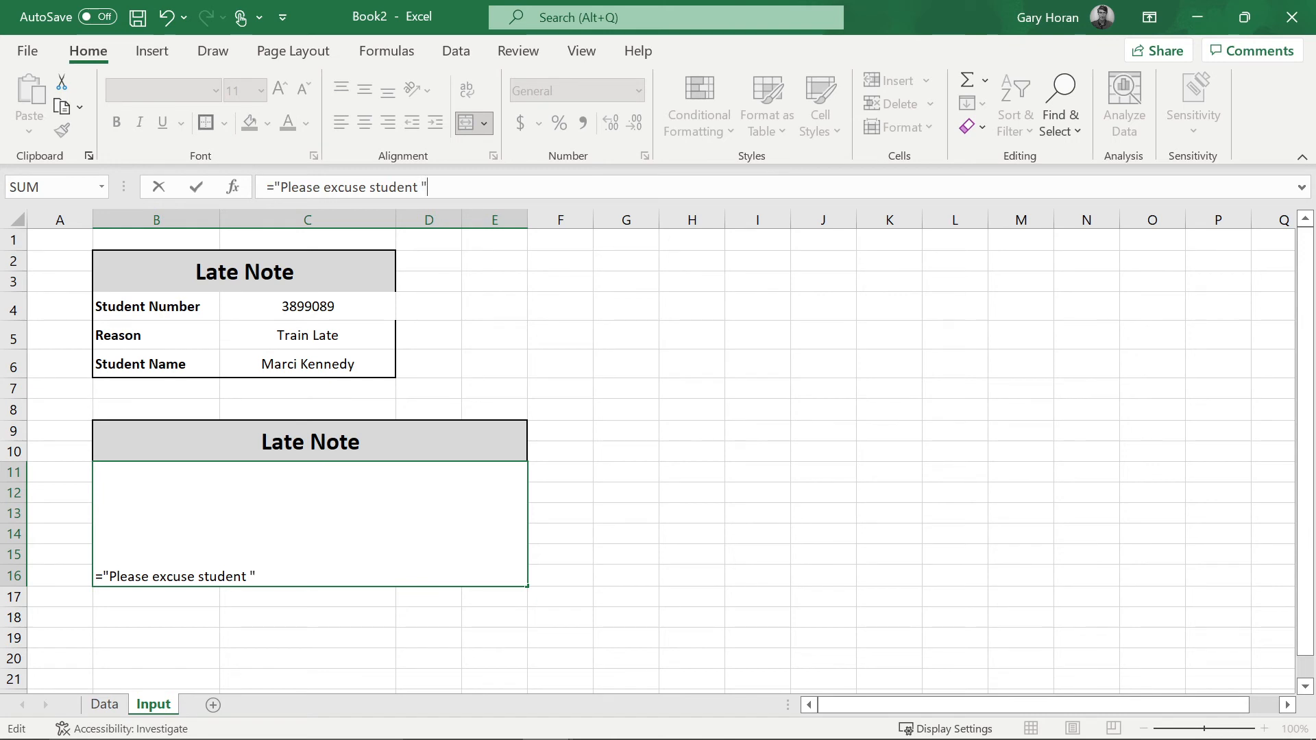
type("\"&")
left_click(316, 370)
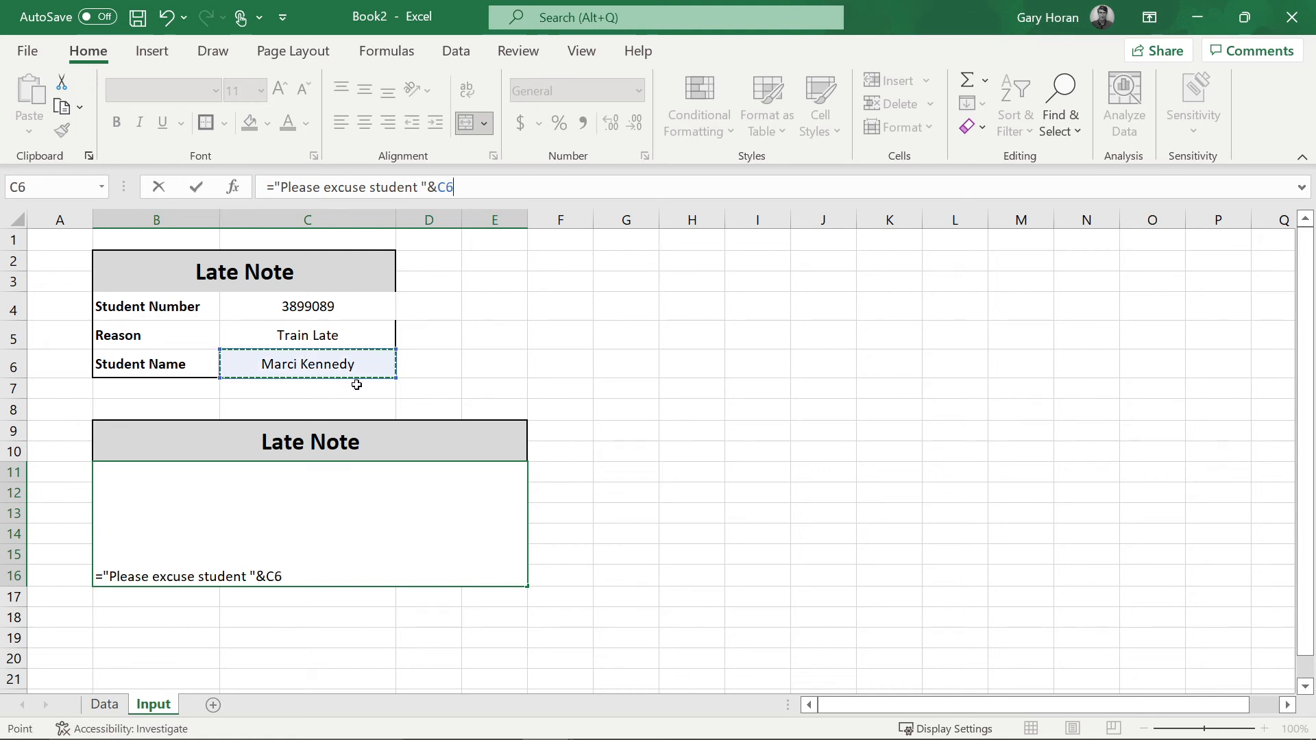
Append the text " from being late to class" to the B11 note formula
type("&")
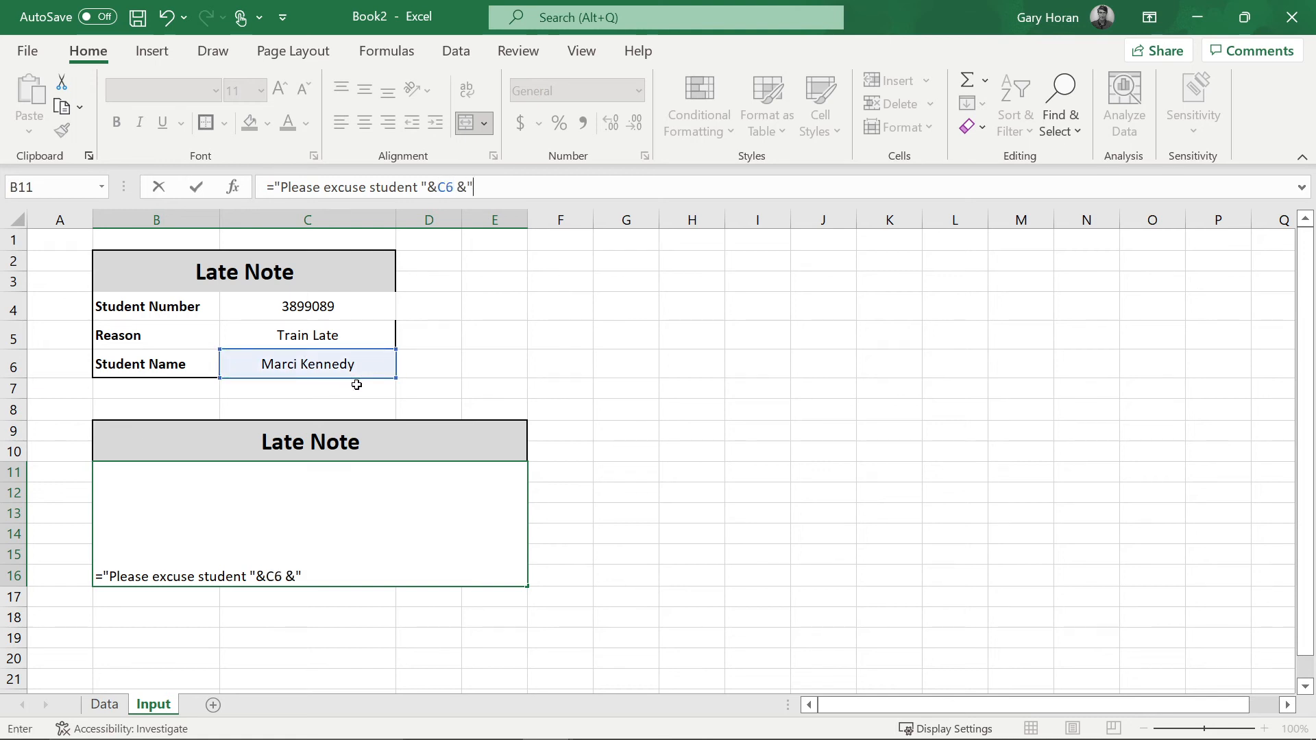
type("\" from b")
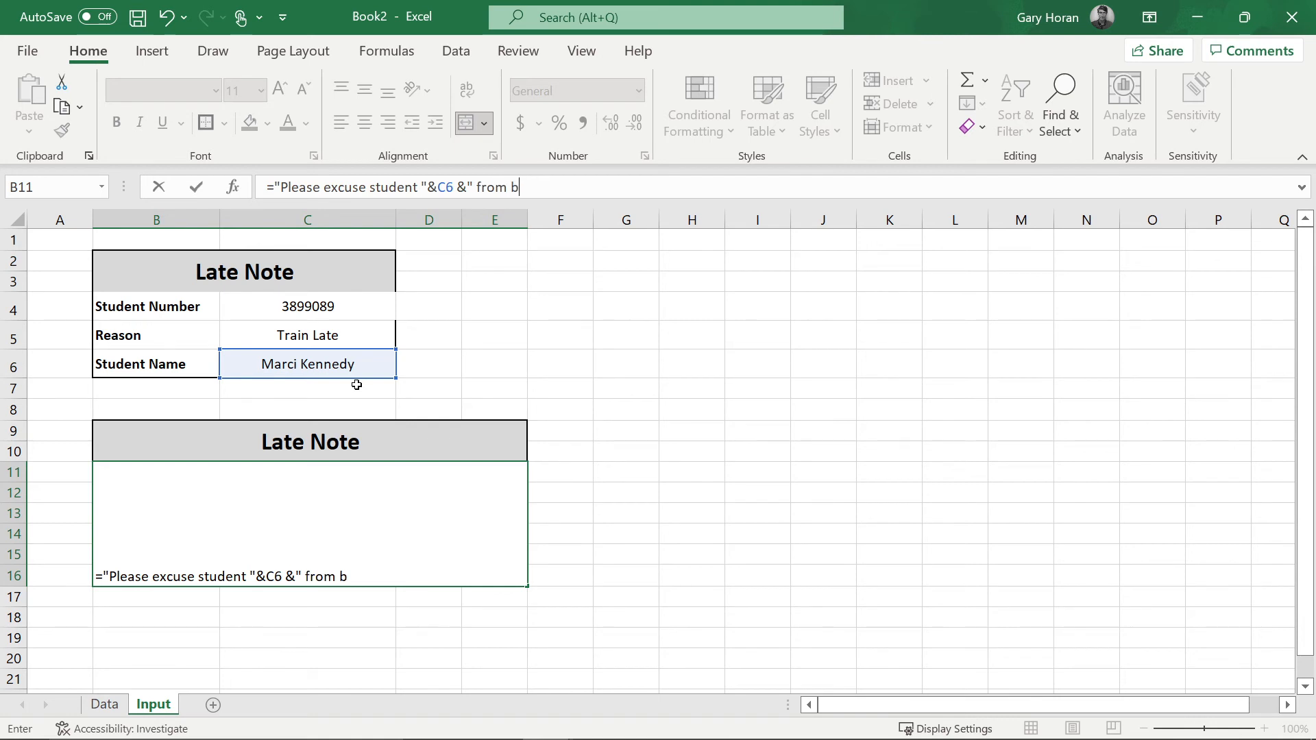
type("eing late to clas")
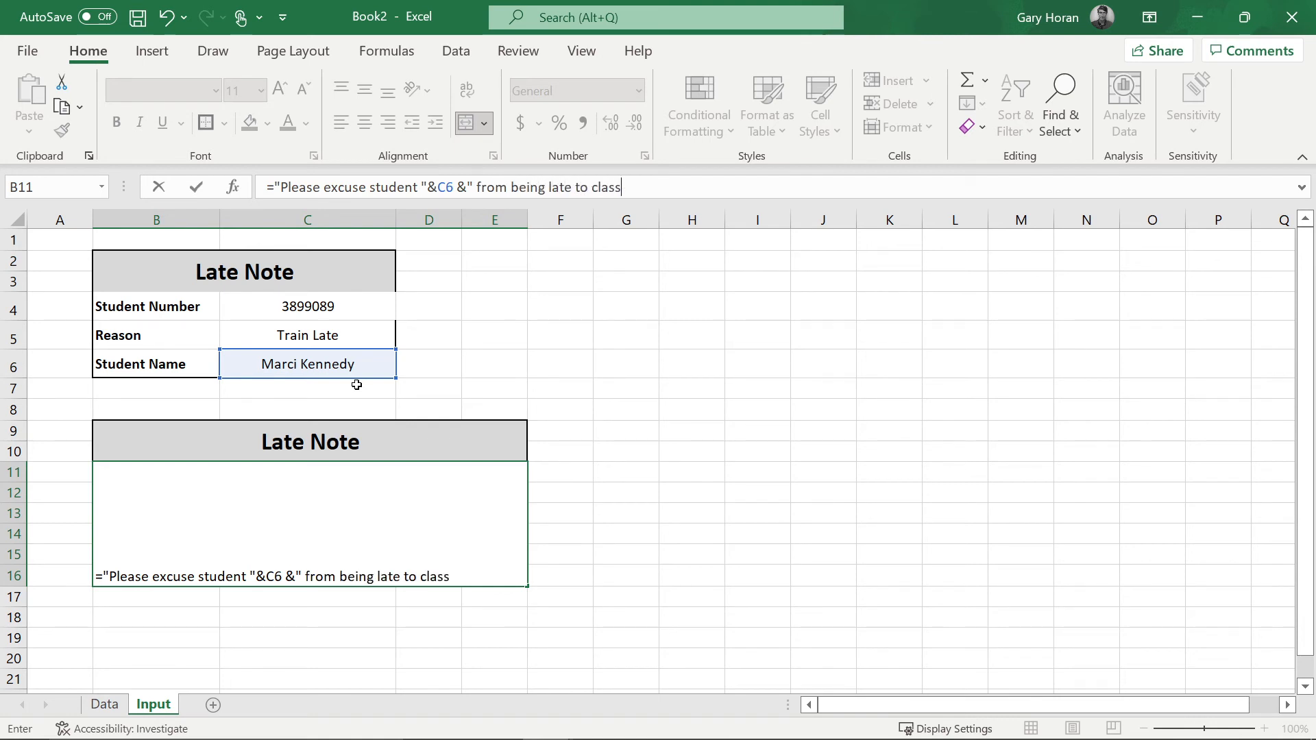
type("s\"")
Append a line break to the B11 note formula using CHAR(10)
key("F2")
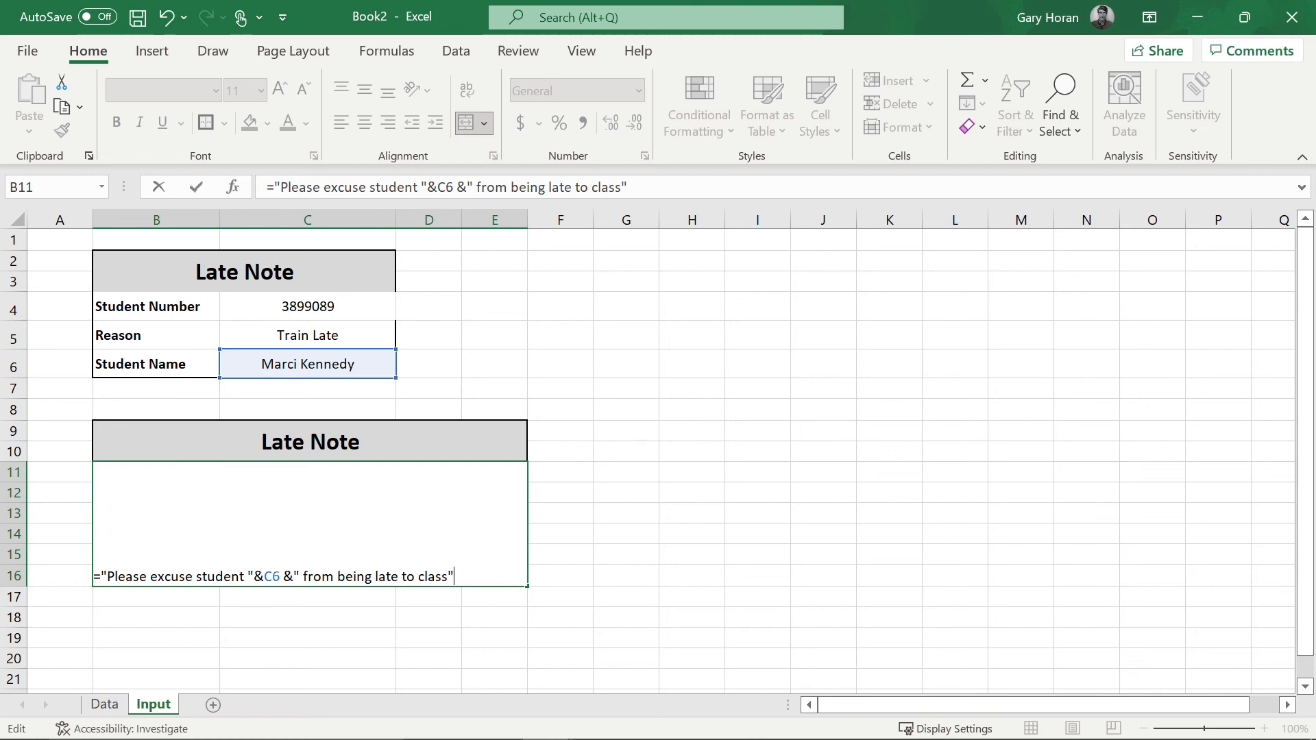
type("&char")
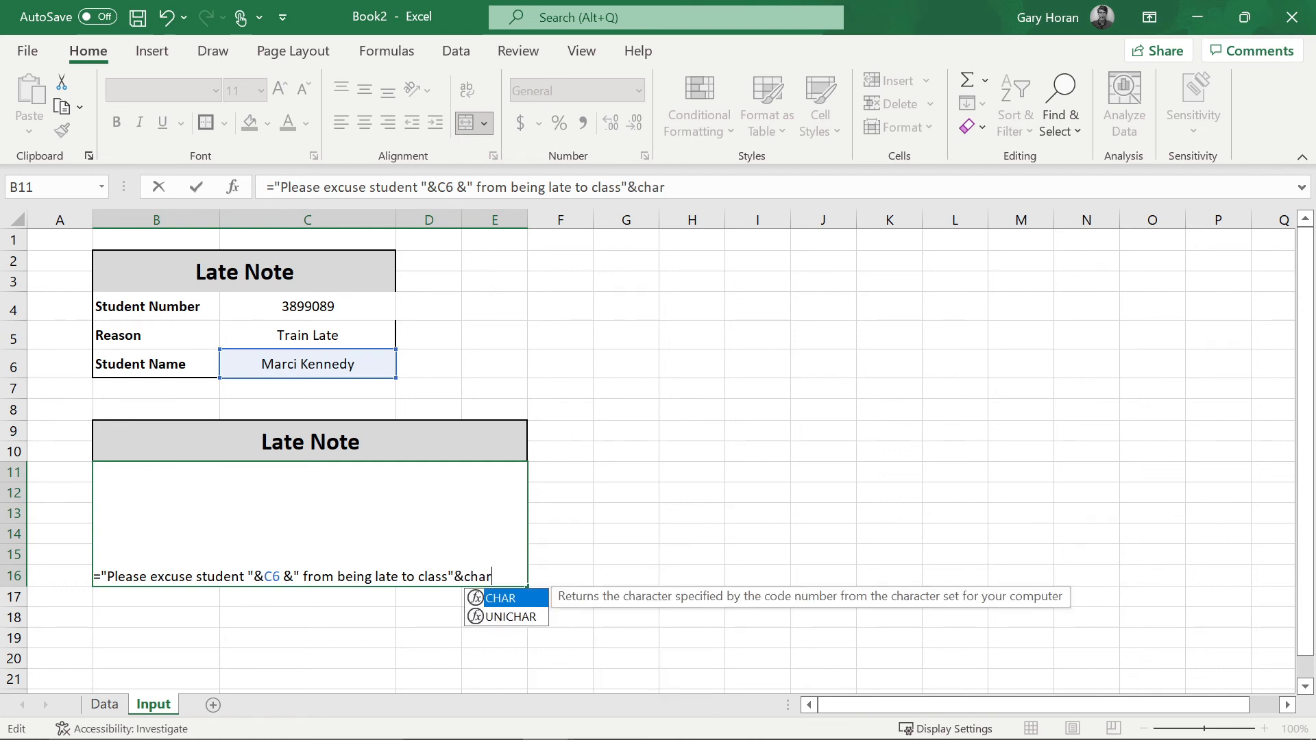
type("(10")
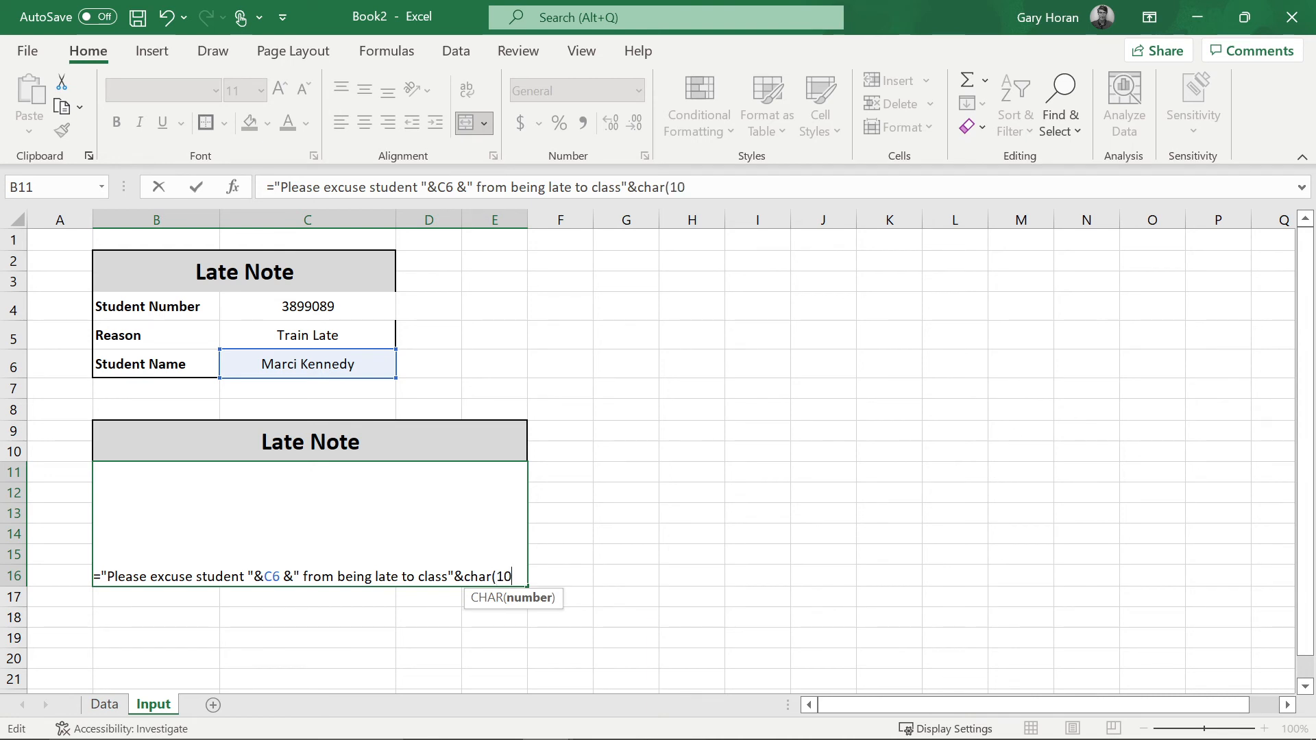
type(")")
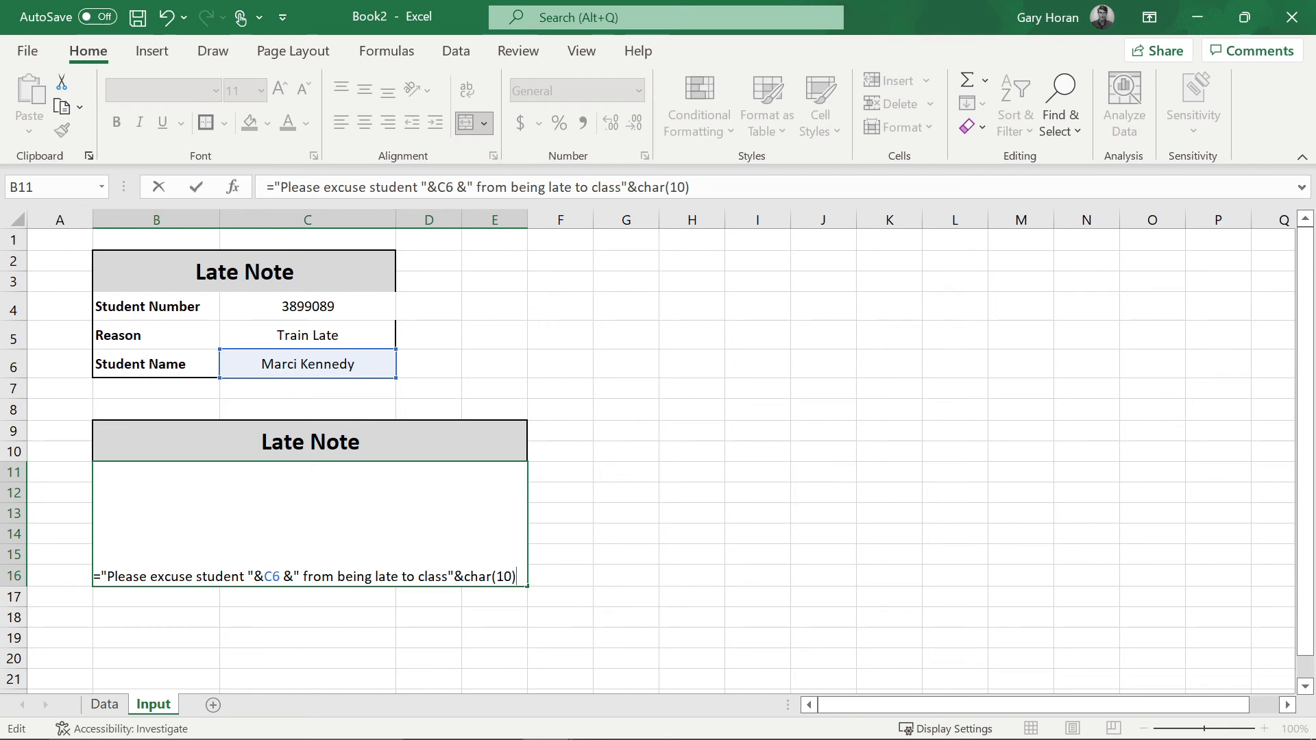
Finish the B11 note formula by joining "Reason given " with the reason in C5
type("&\"R")
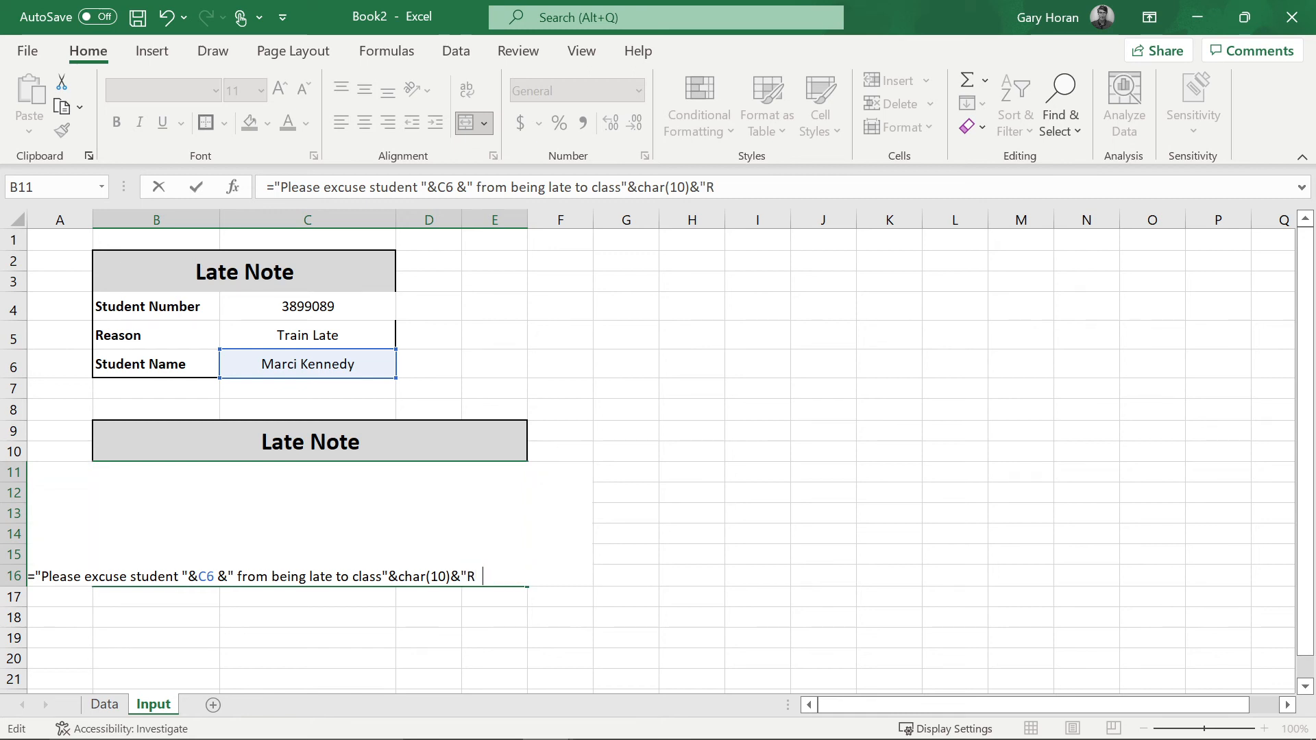
type("eason was")
key("BackSpace")
key("BackSpace")
key("BackSpace")
type("gi")
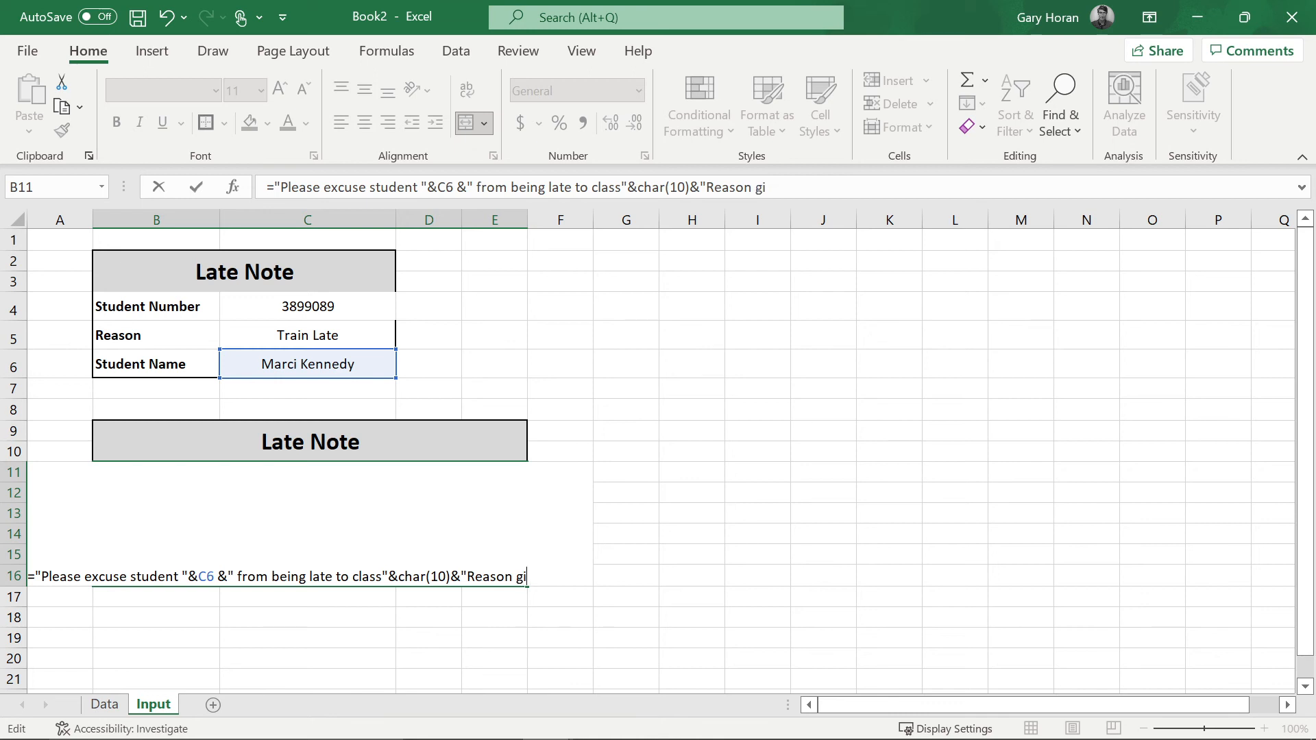
type("ven \"&")
left_click(320, 336)
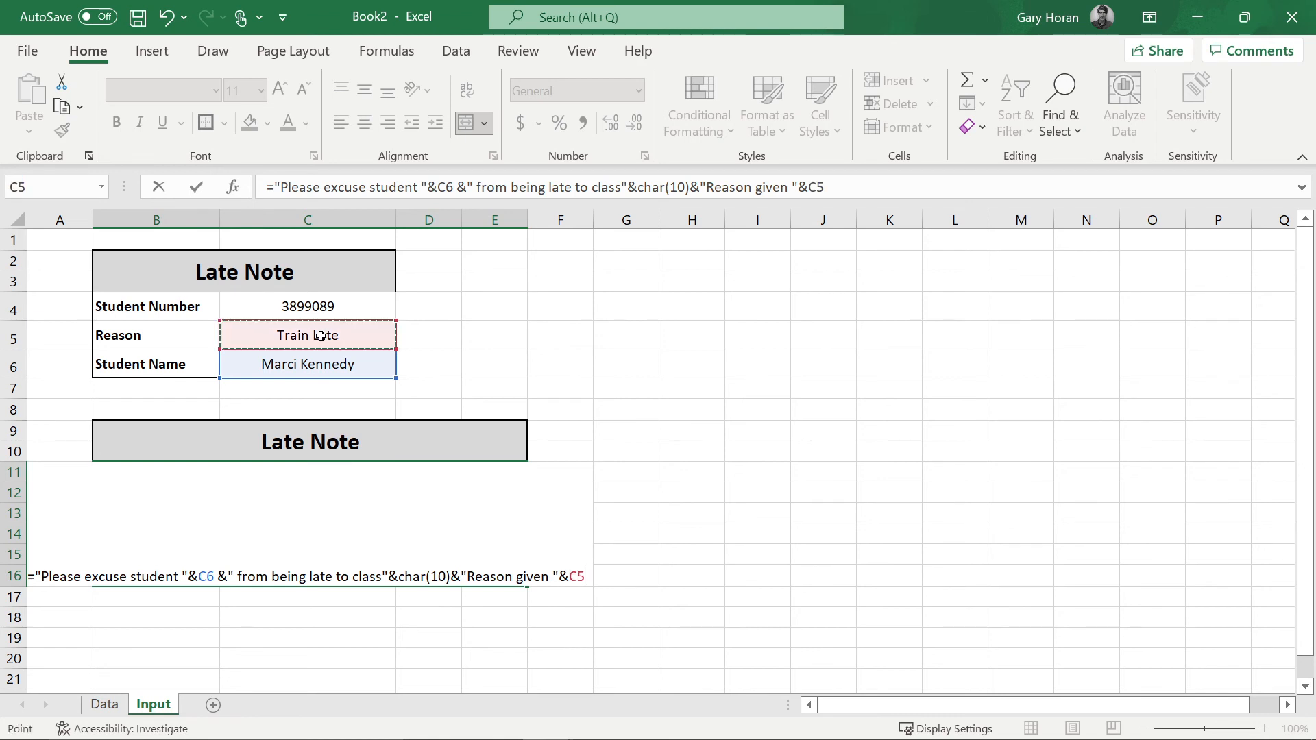
key("Return")
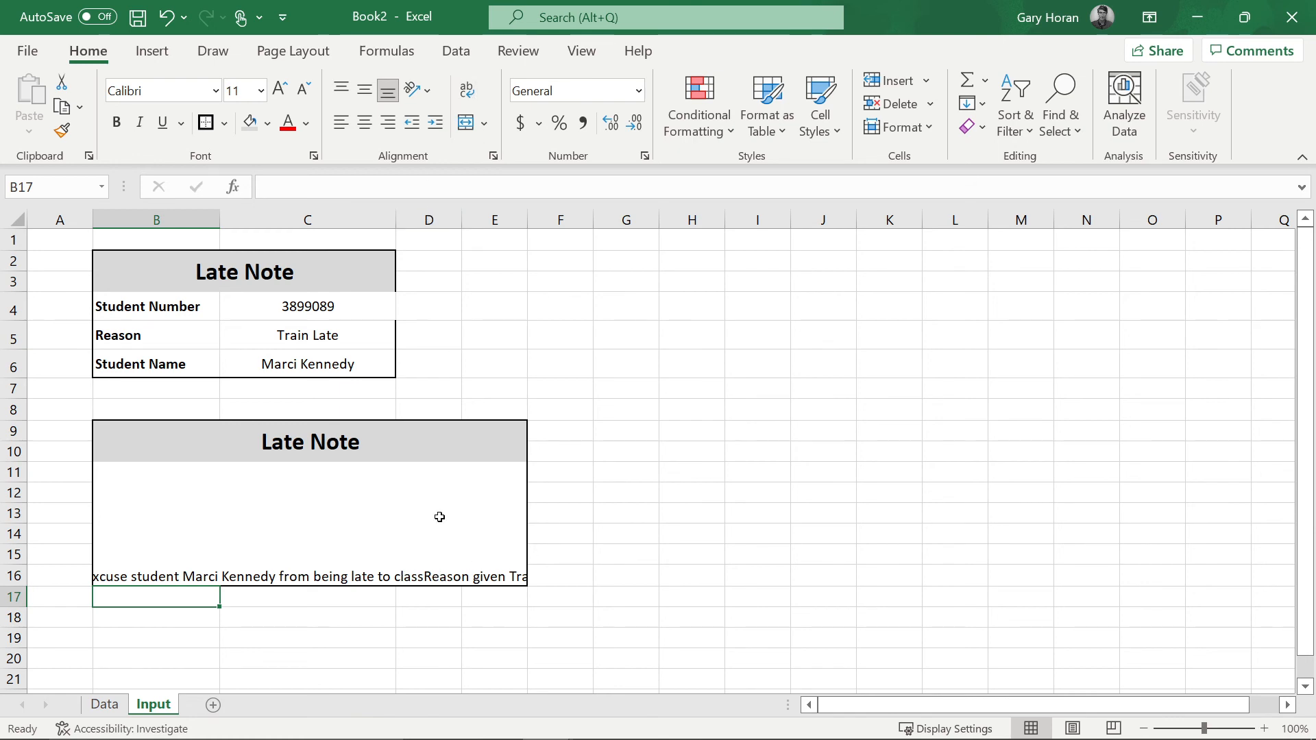
Wrap the text in the merged note cell B11 and align it vertically to the middle and horizontally to the left
left_click(468, 93)
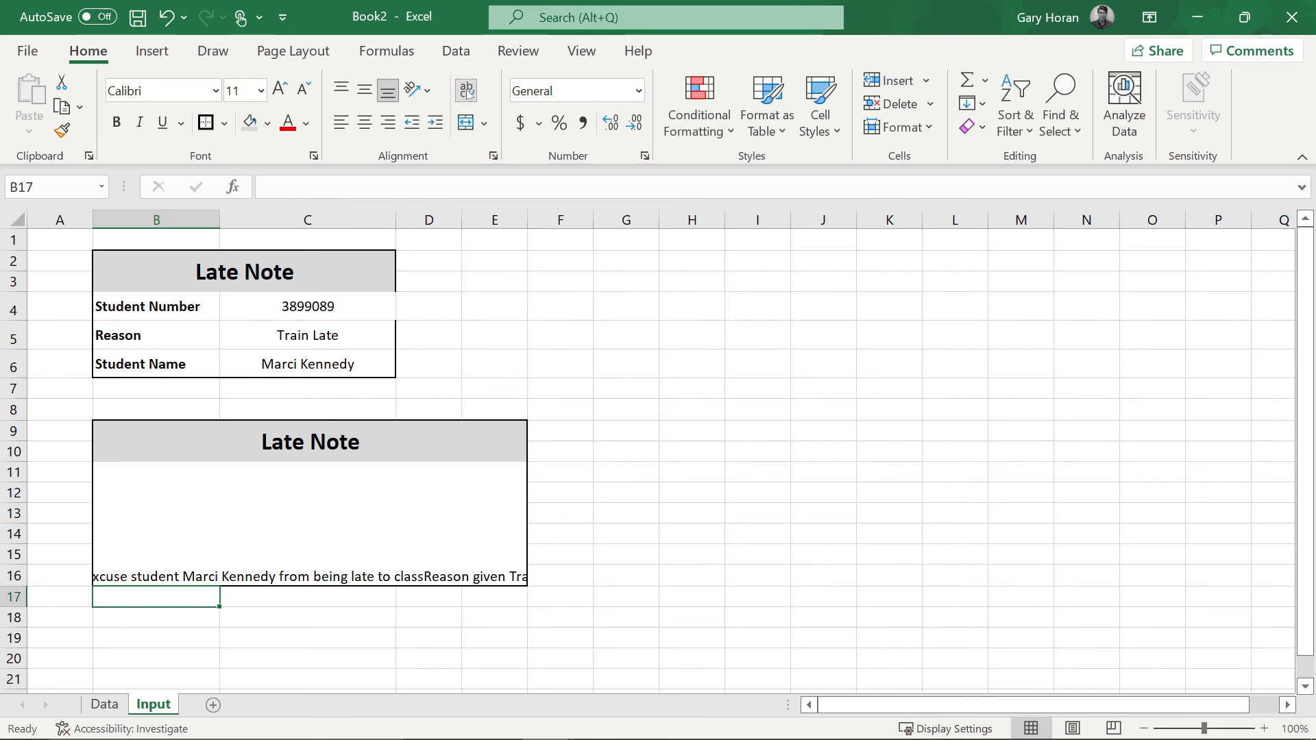
left_click(391, 561)
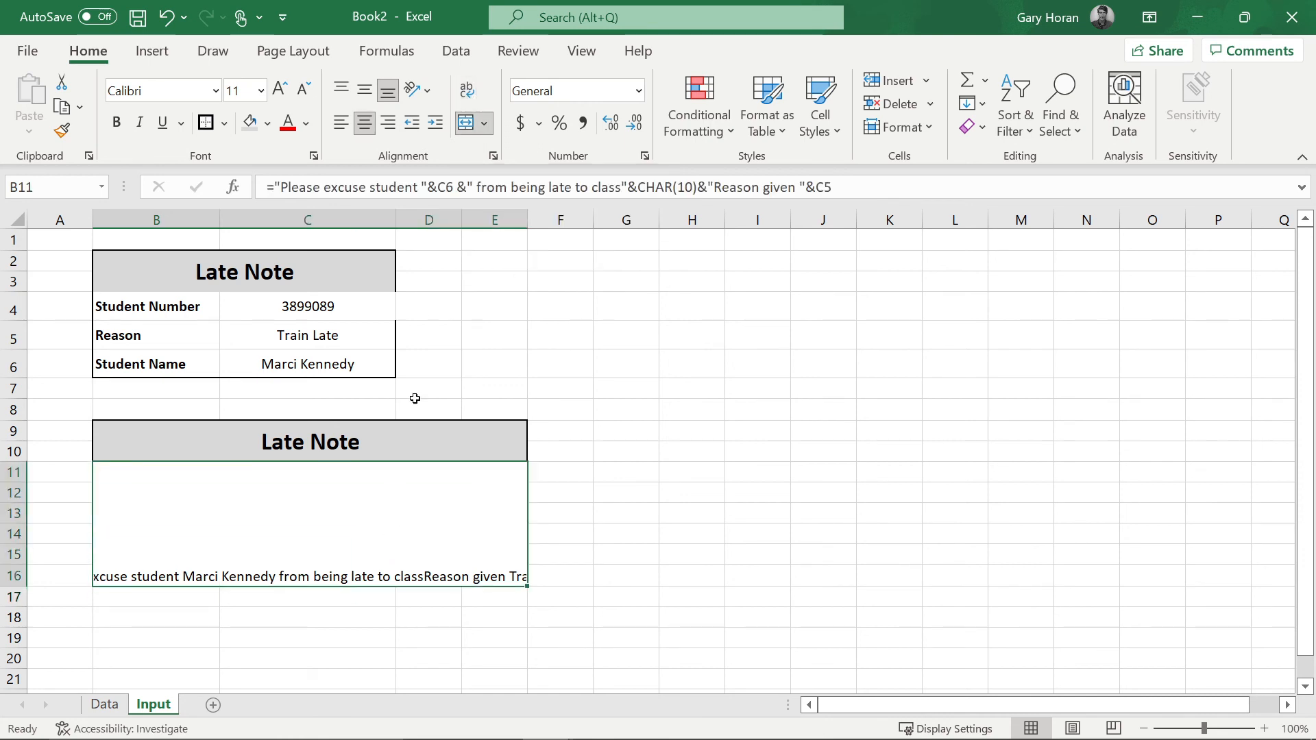
left_click(463, 88)
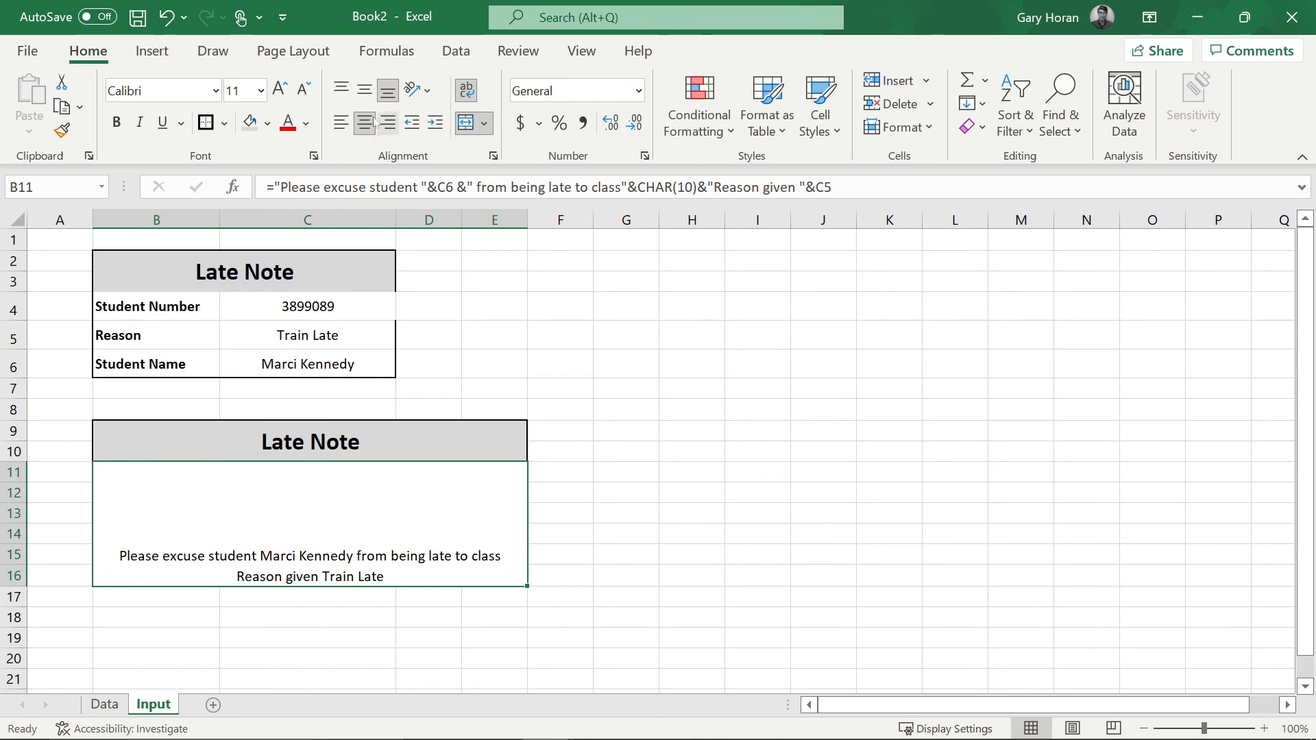
left_click(364, 90)
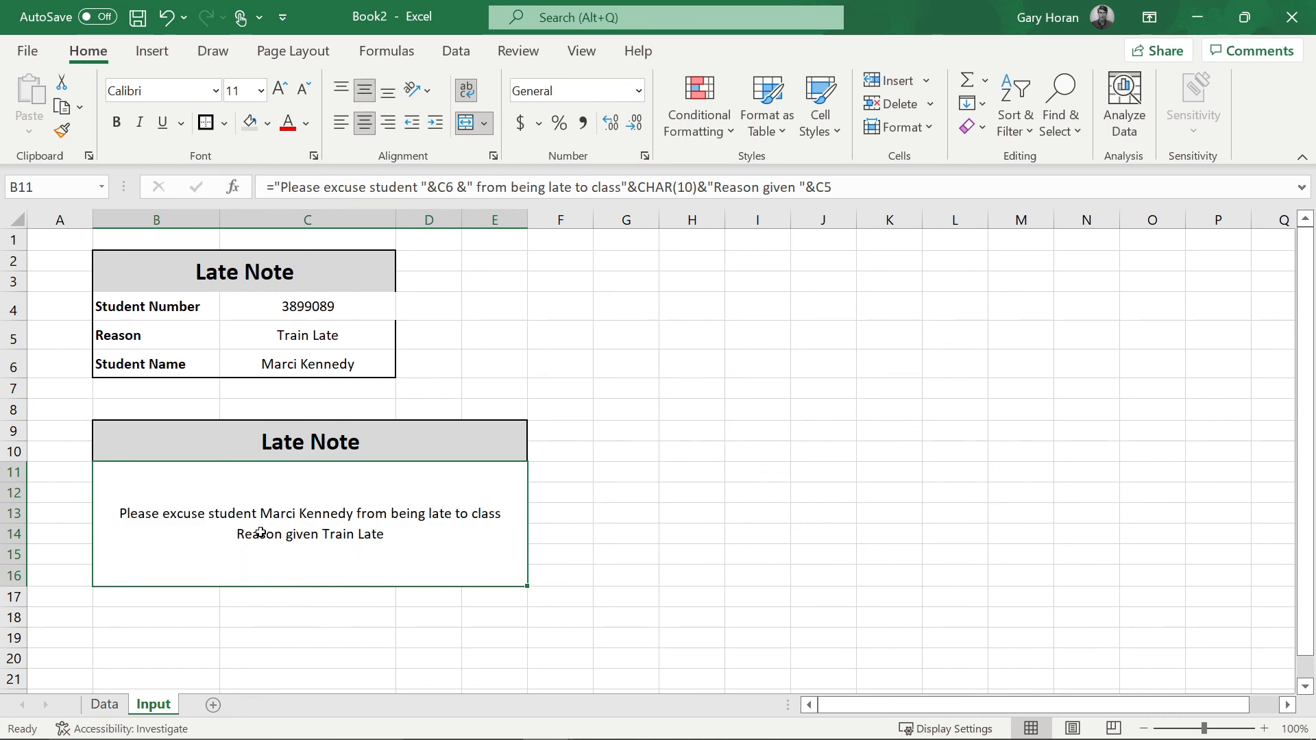
left_click(341, 123)
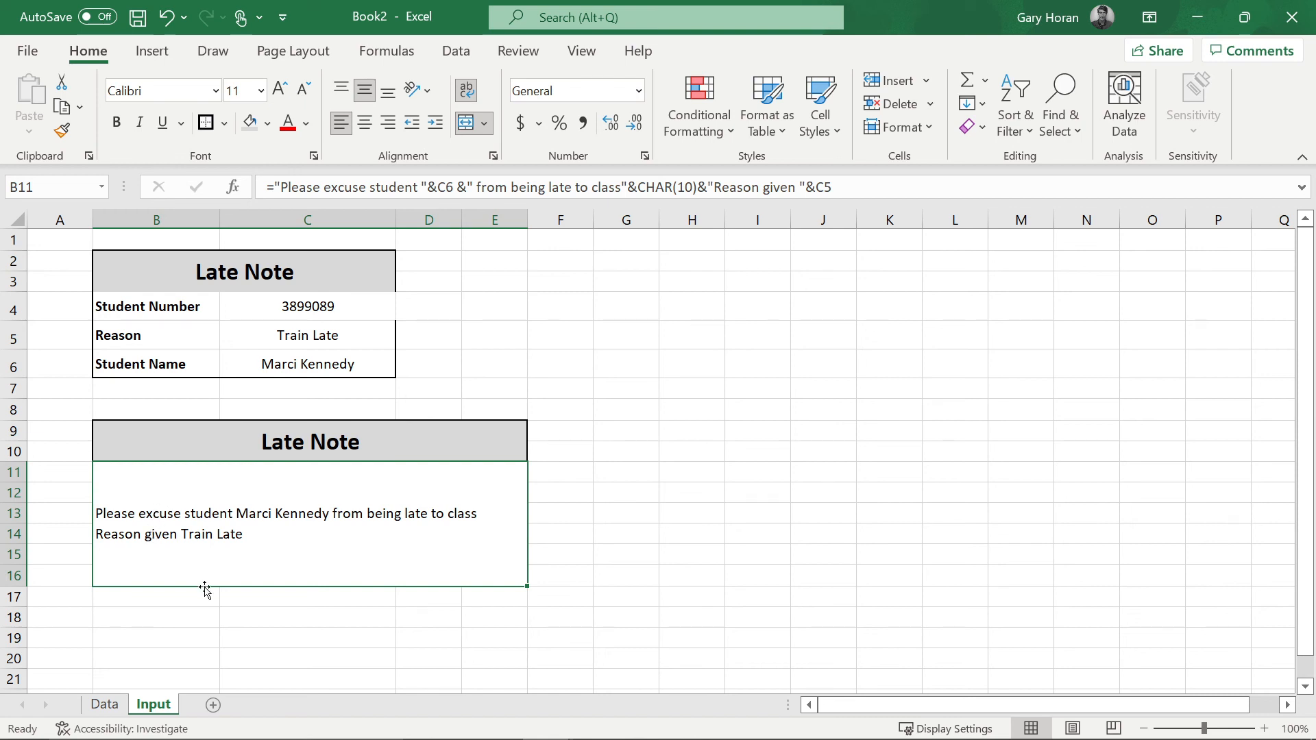
left_click(215, 616)
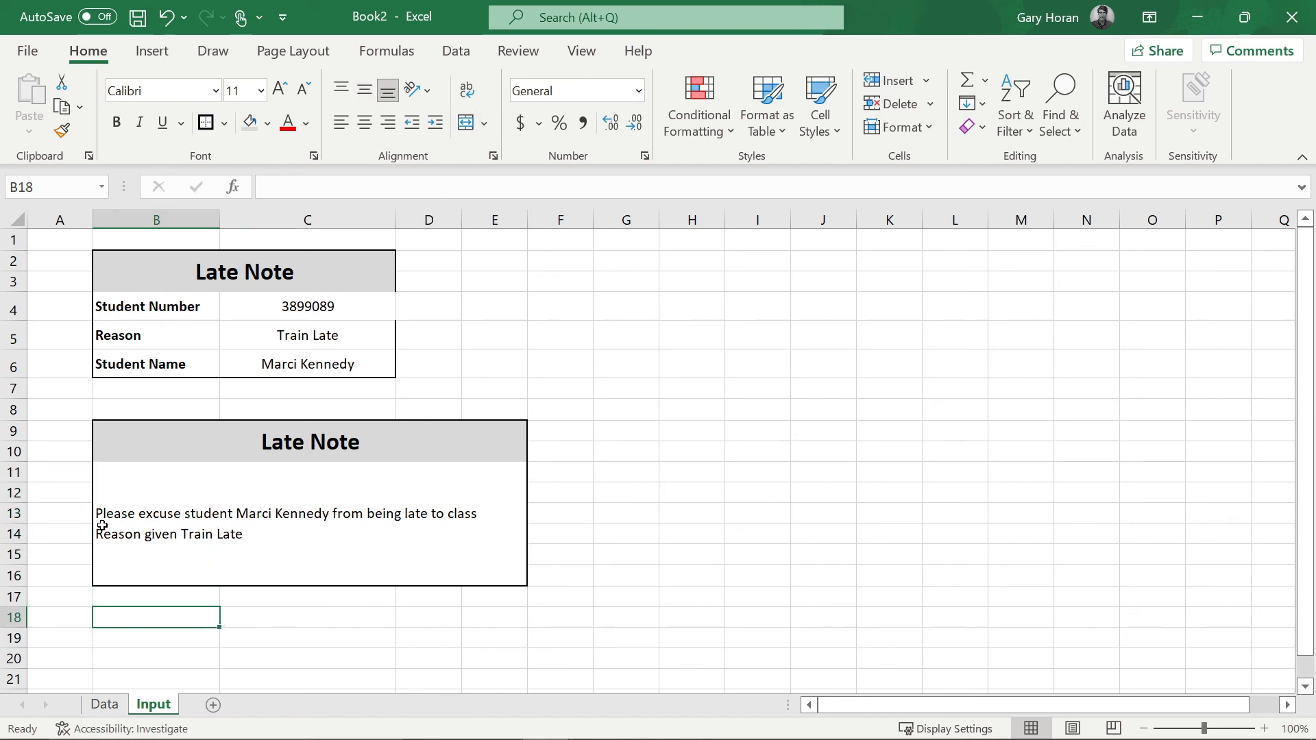
Set a left indent of 2 in the cell formatting of the merged note cell B11
left_click(155, 527)
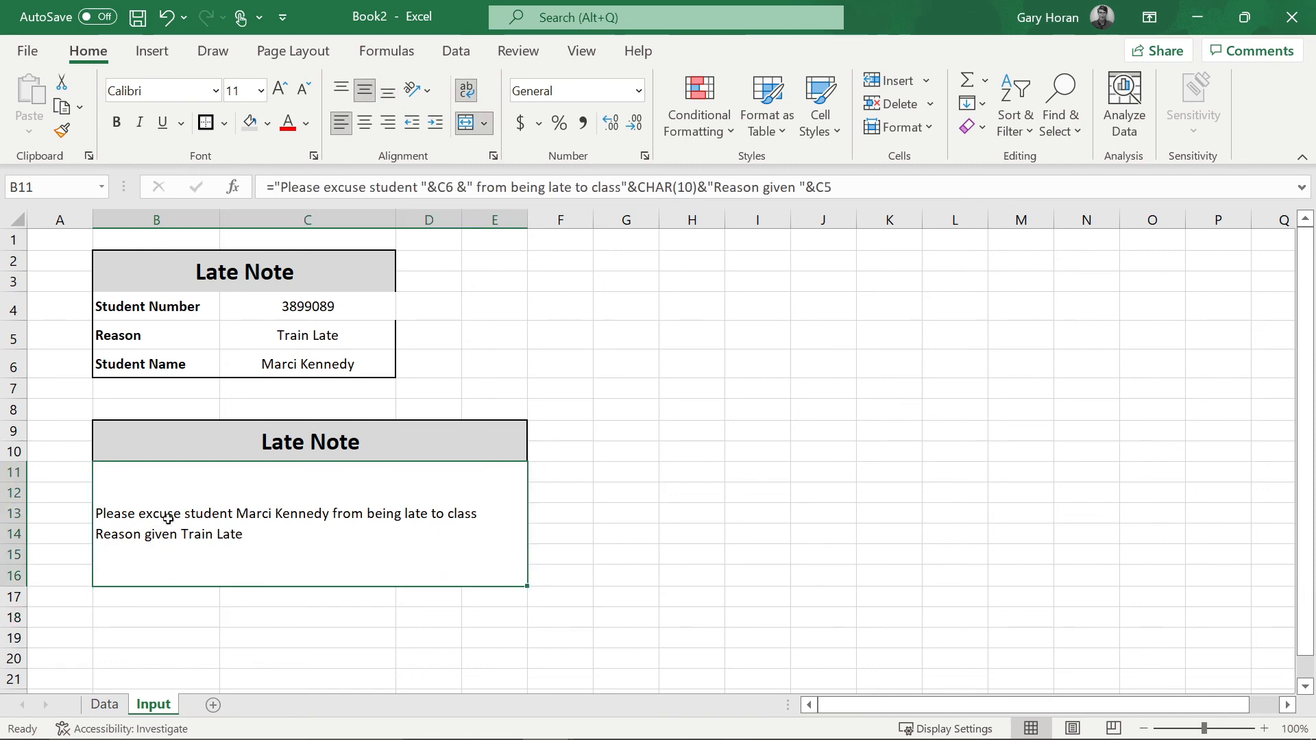
right_click(192, 511)
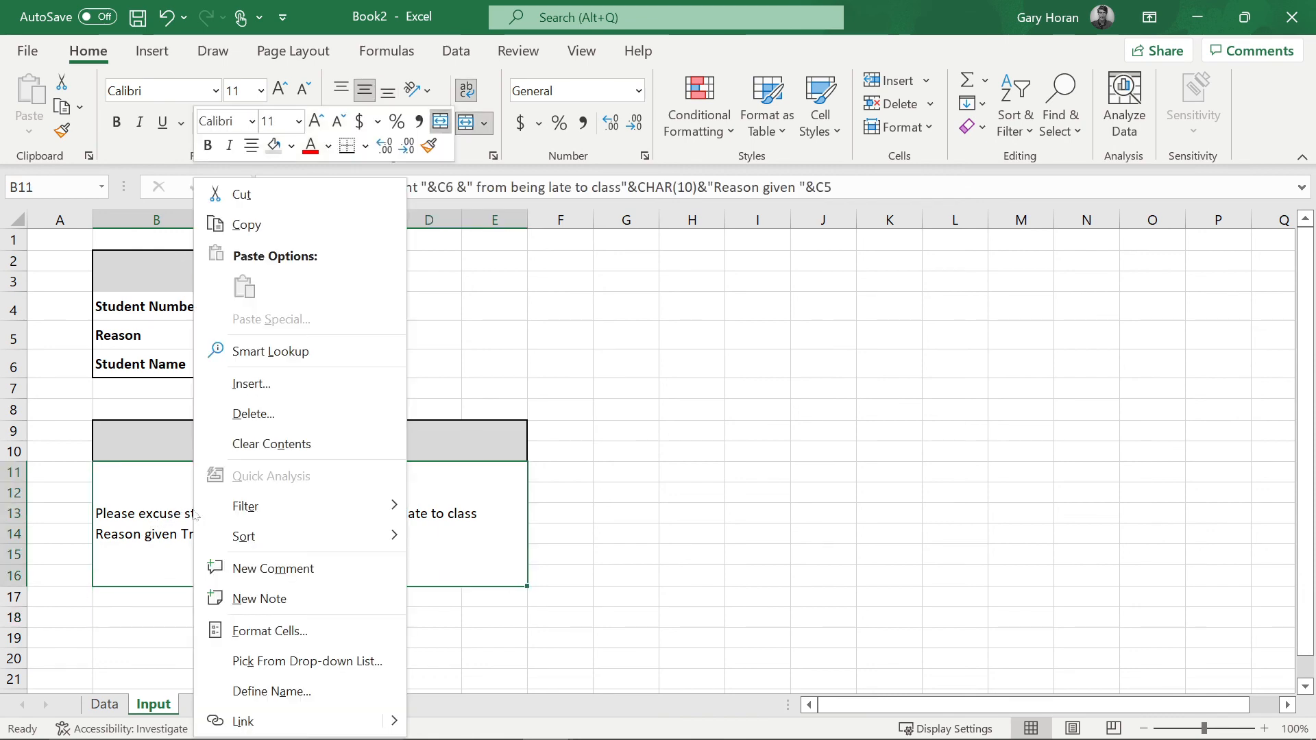
left_click(266, 629)
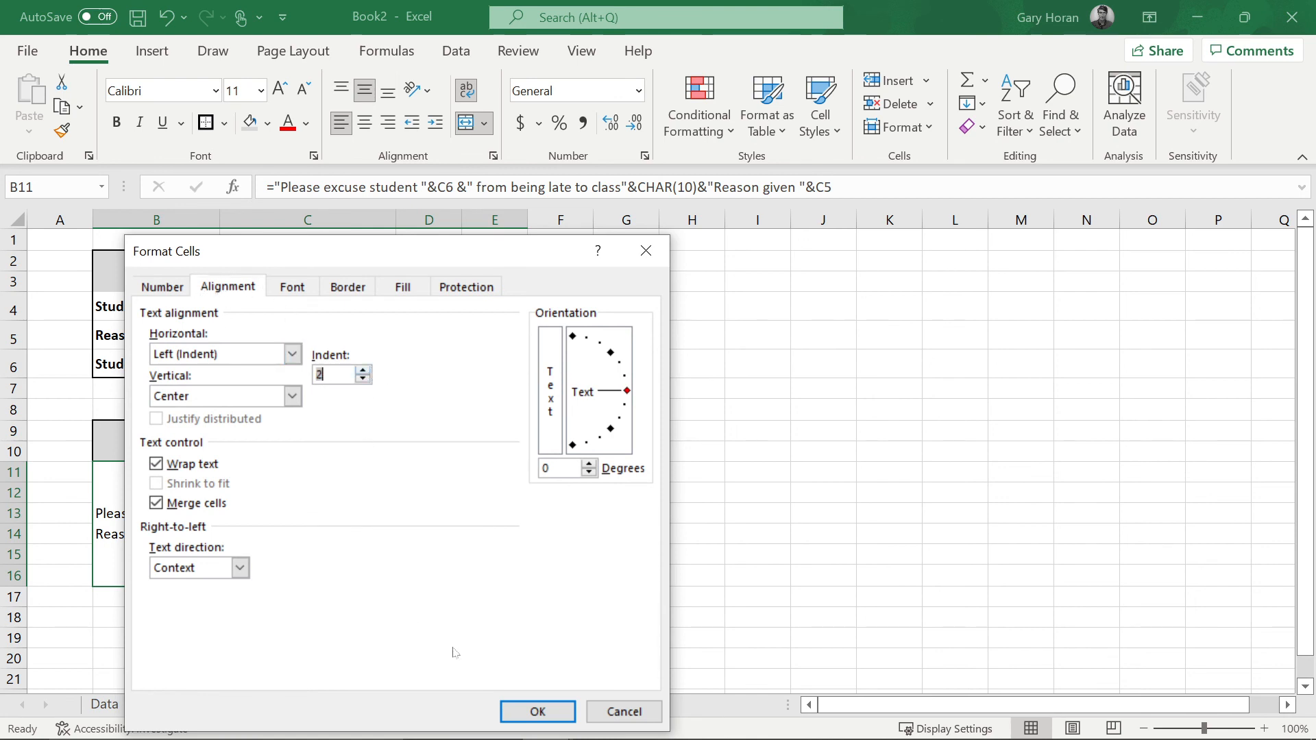
left_click(537, 711)
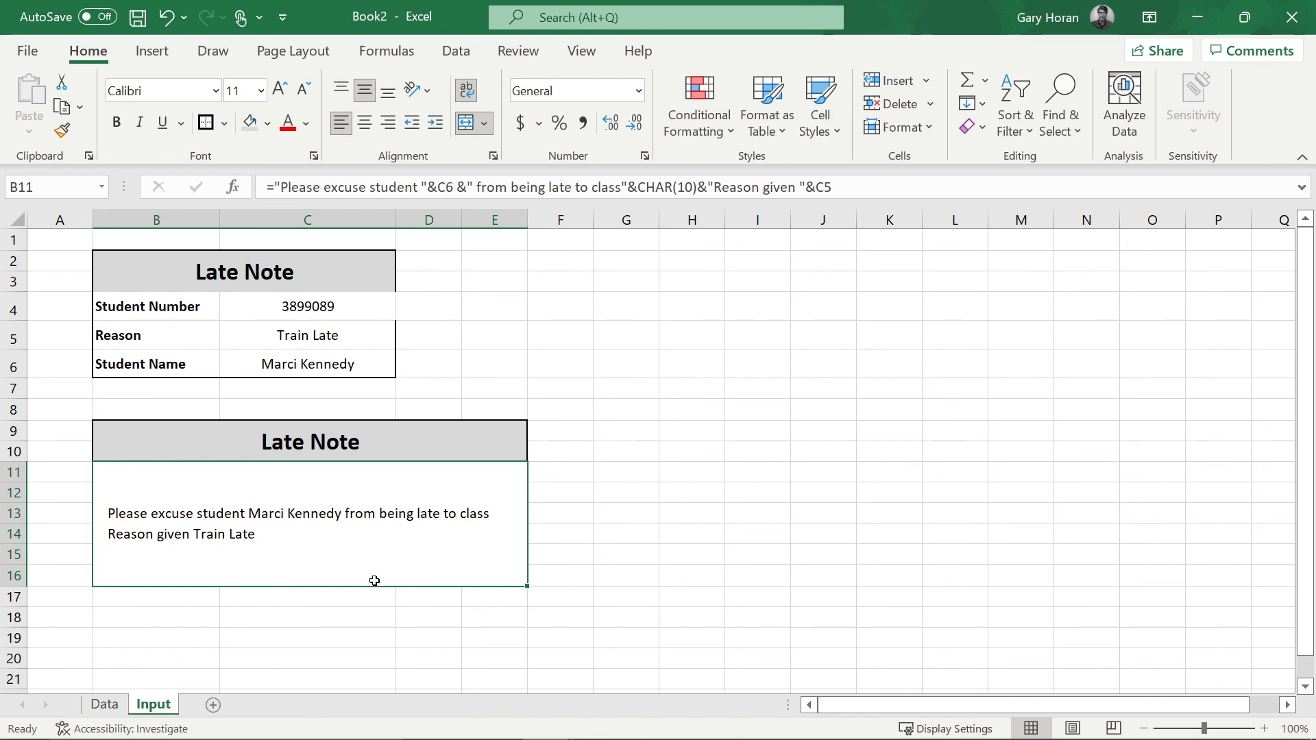
Switch to the vlookup student details.xlsx workbook to examine its finished late note layout, and return to Book2
key("alt+Tab")
key("alt+Tab")
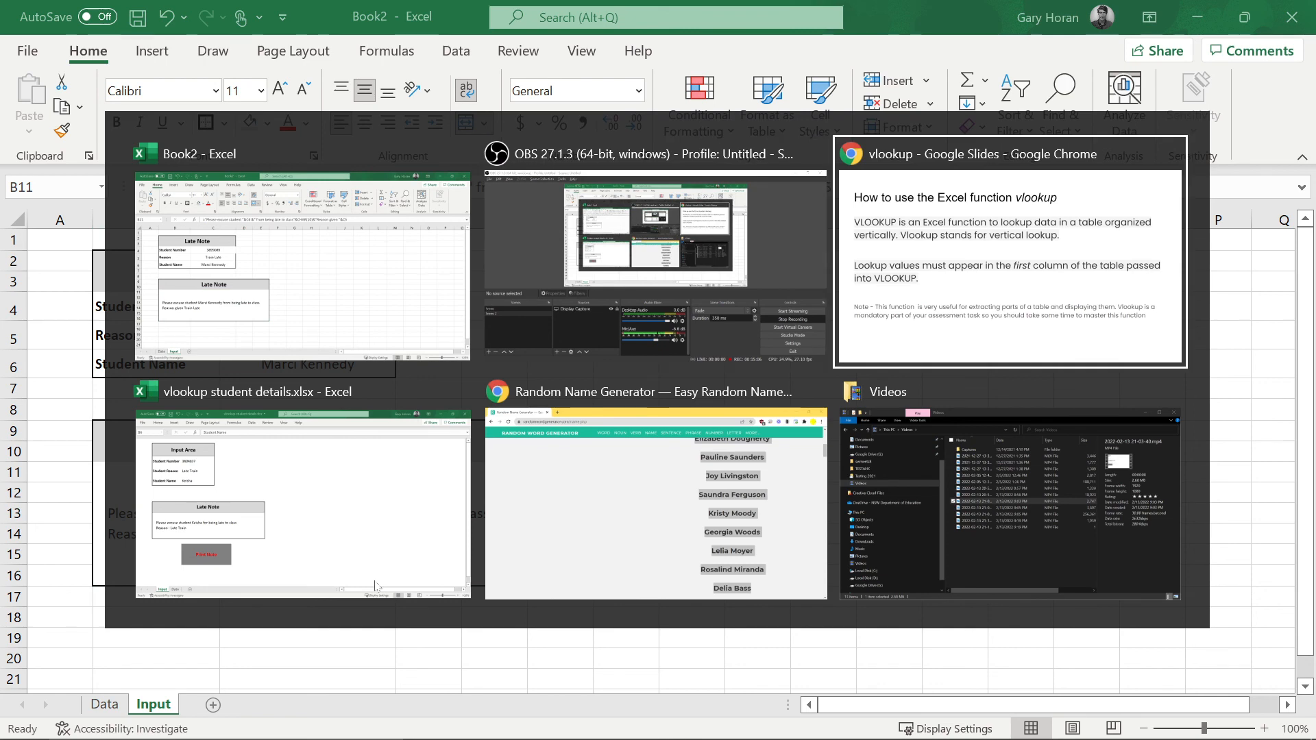
key("alt+Tab")
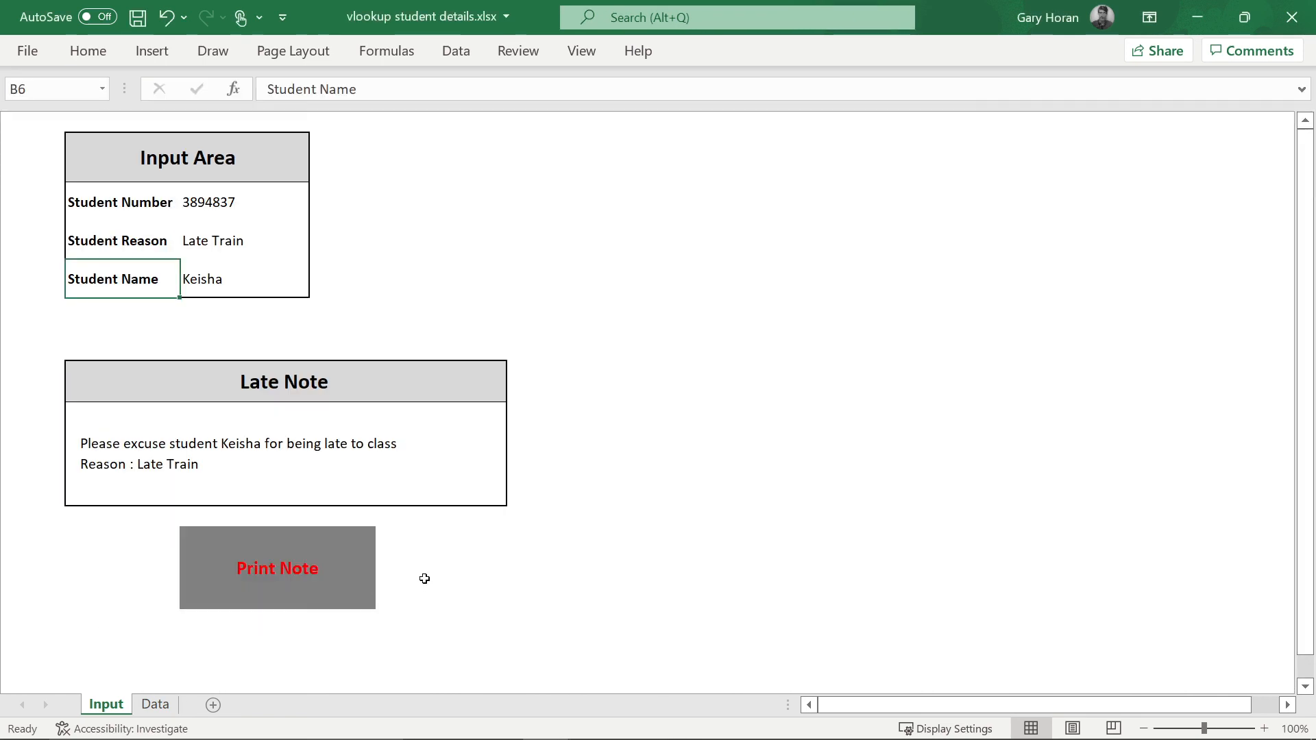
key("alt+Tab")
key("alt+Tab")
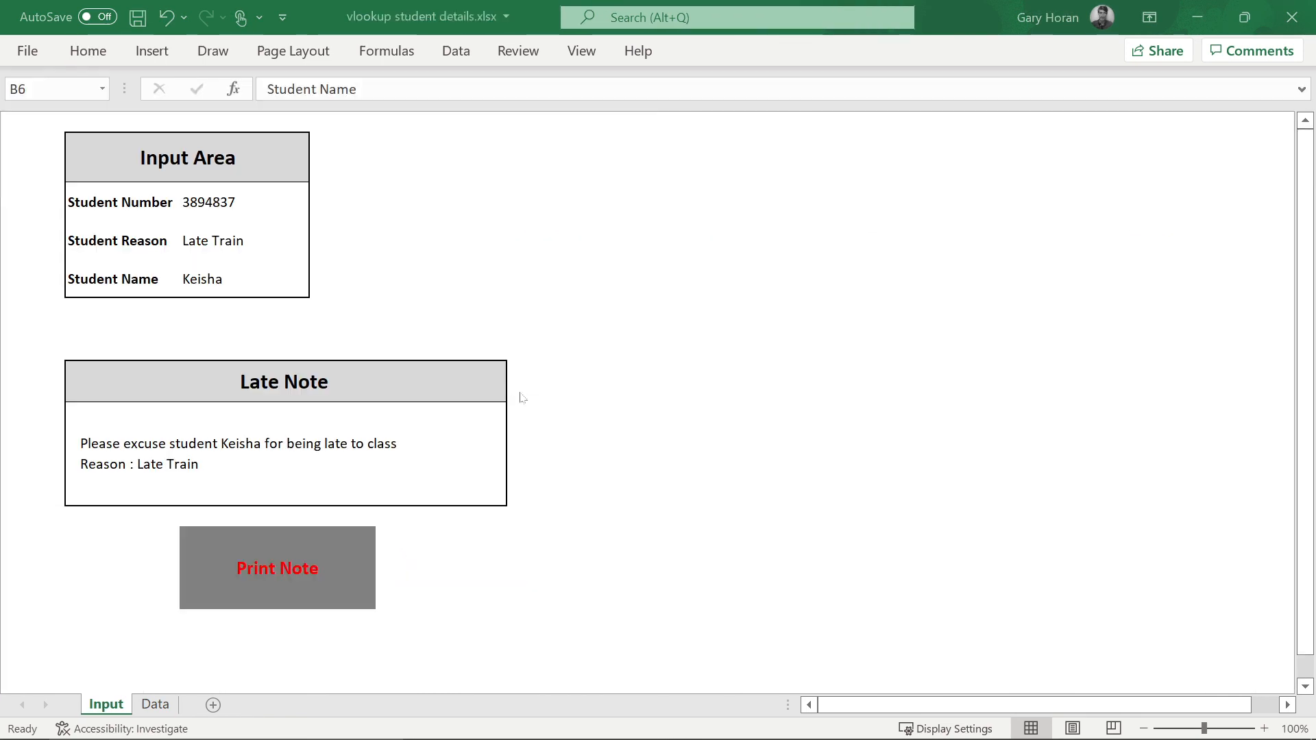
key("alt+Tab")
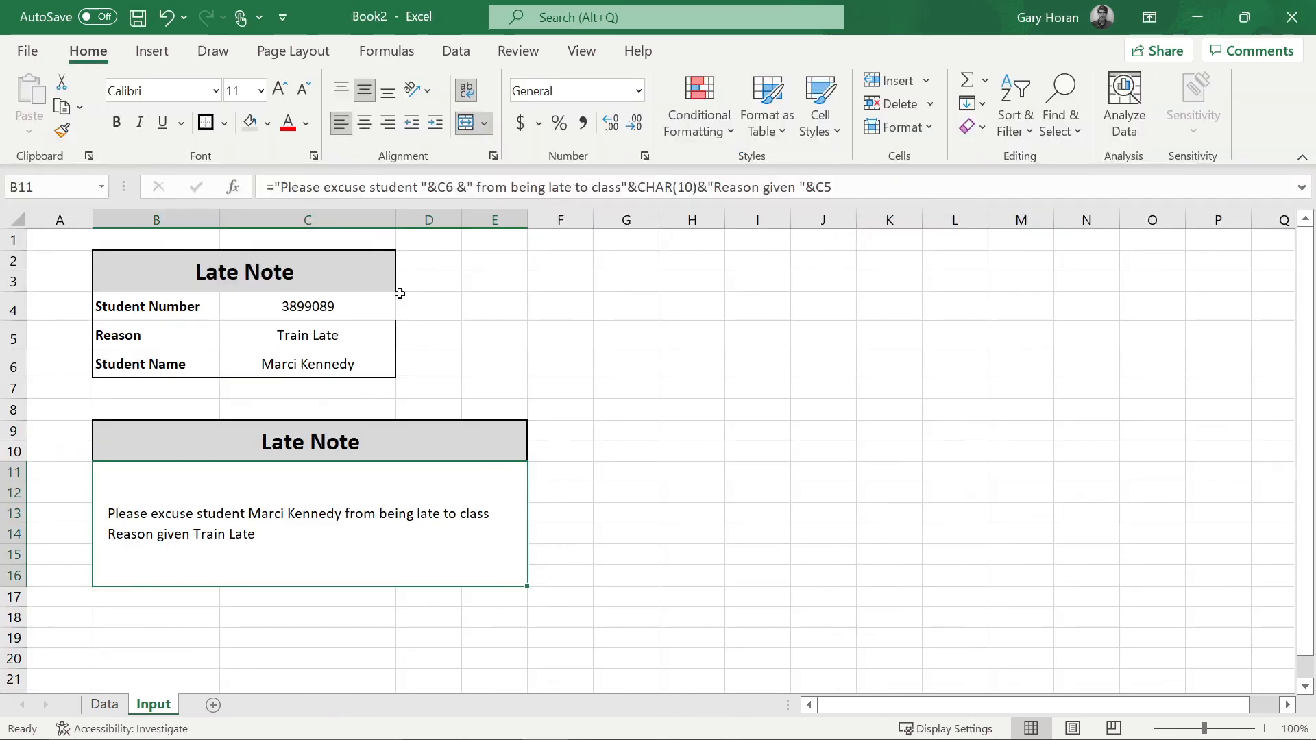
left_click(391, 308)
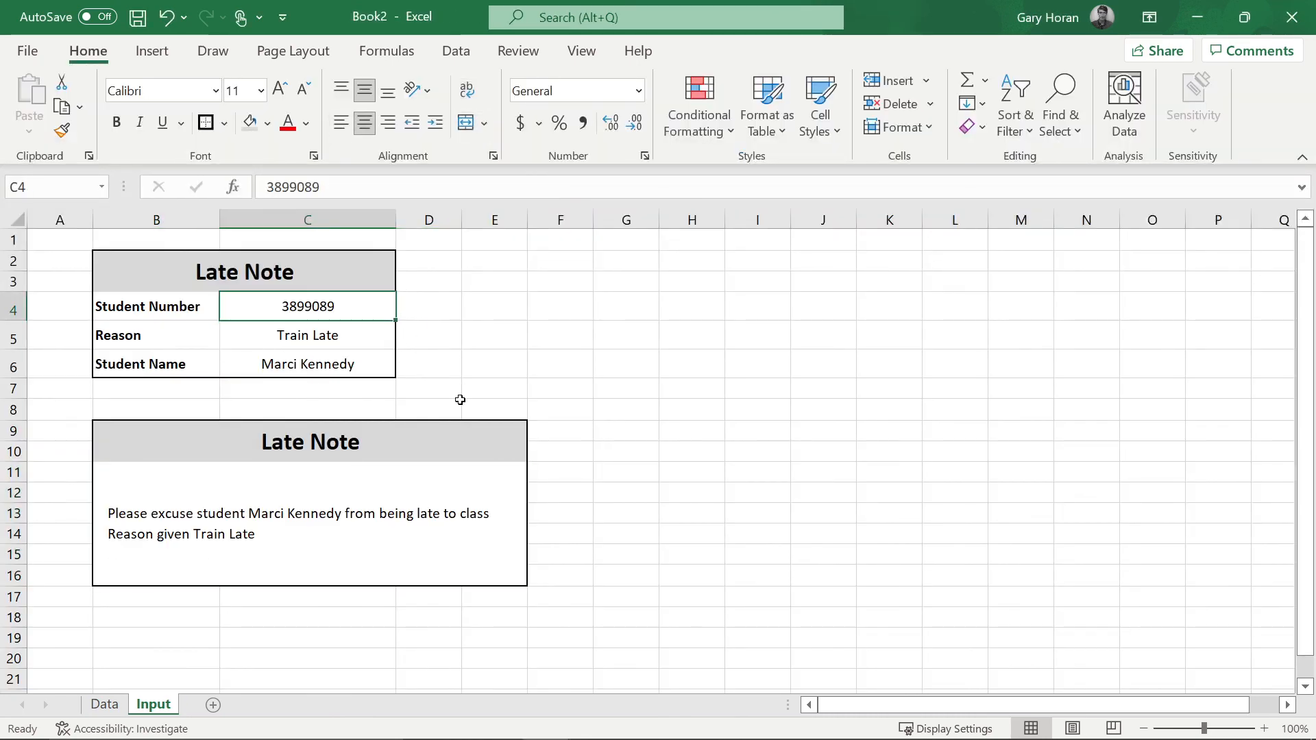
key("alt+Tab")
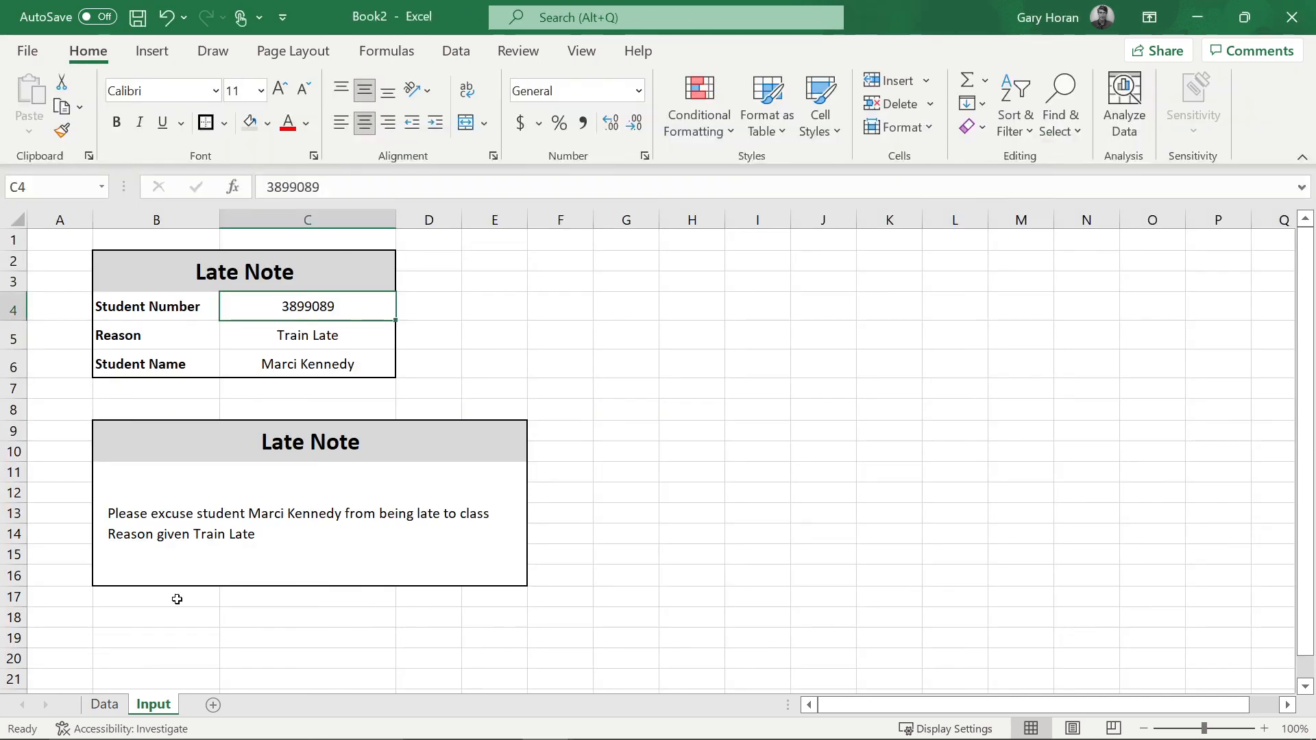
Merge and center cells C20:D22 below the late note and fill them with light gray
scroll(173, 599, "down", 1)
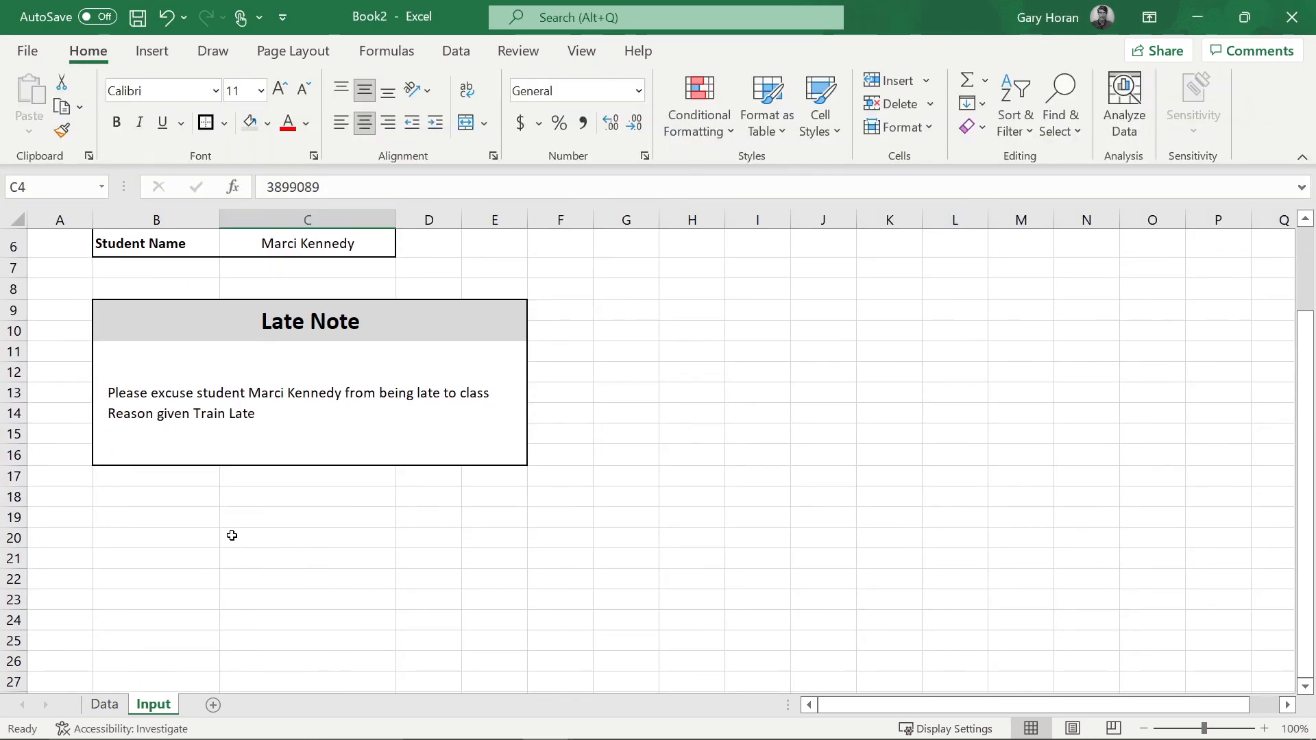
left_click_drag(232, 536, 432, 585)
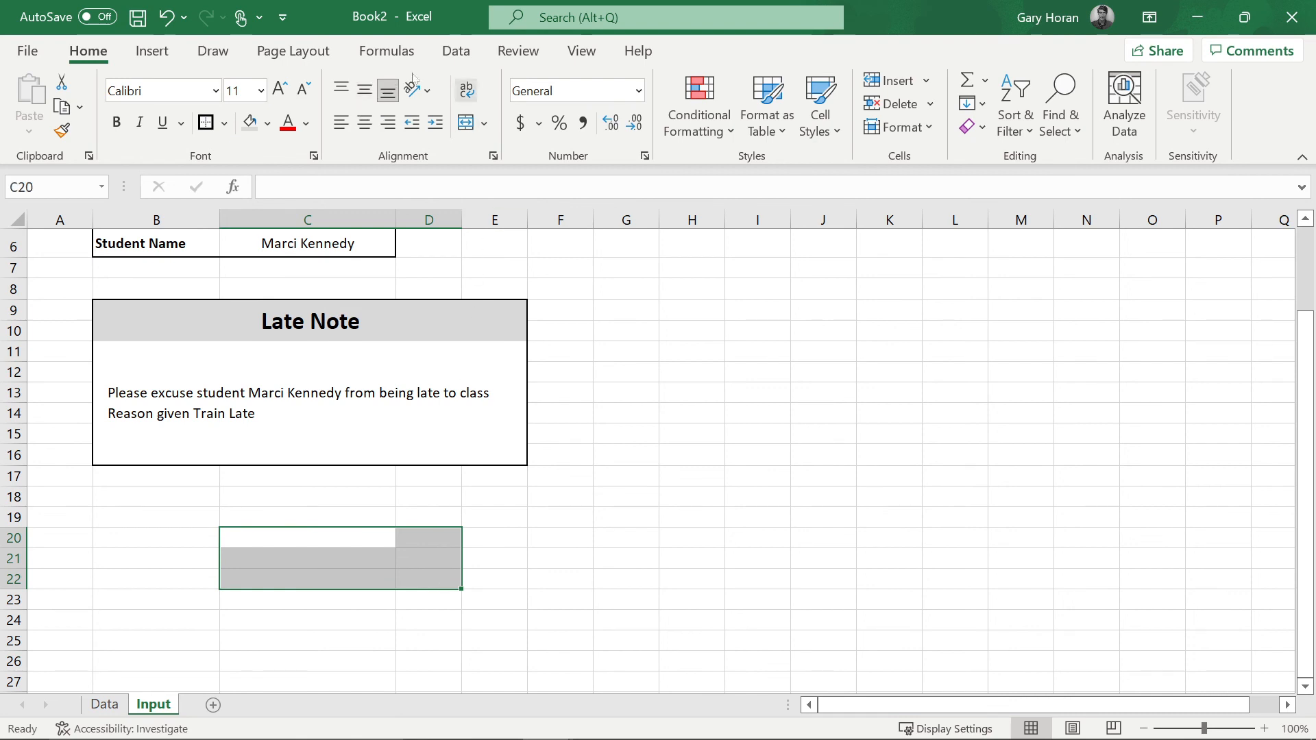
left_click(466, 123)
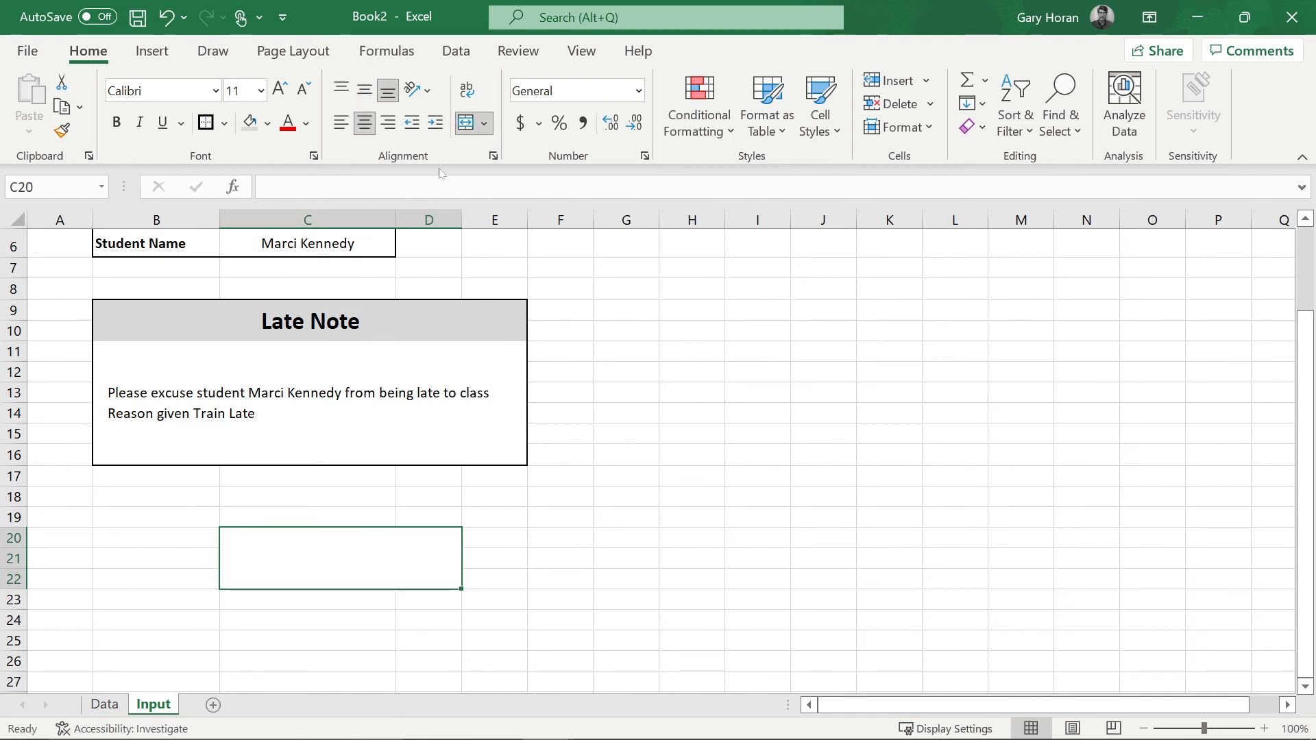
left_click(250, 123)
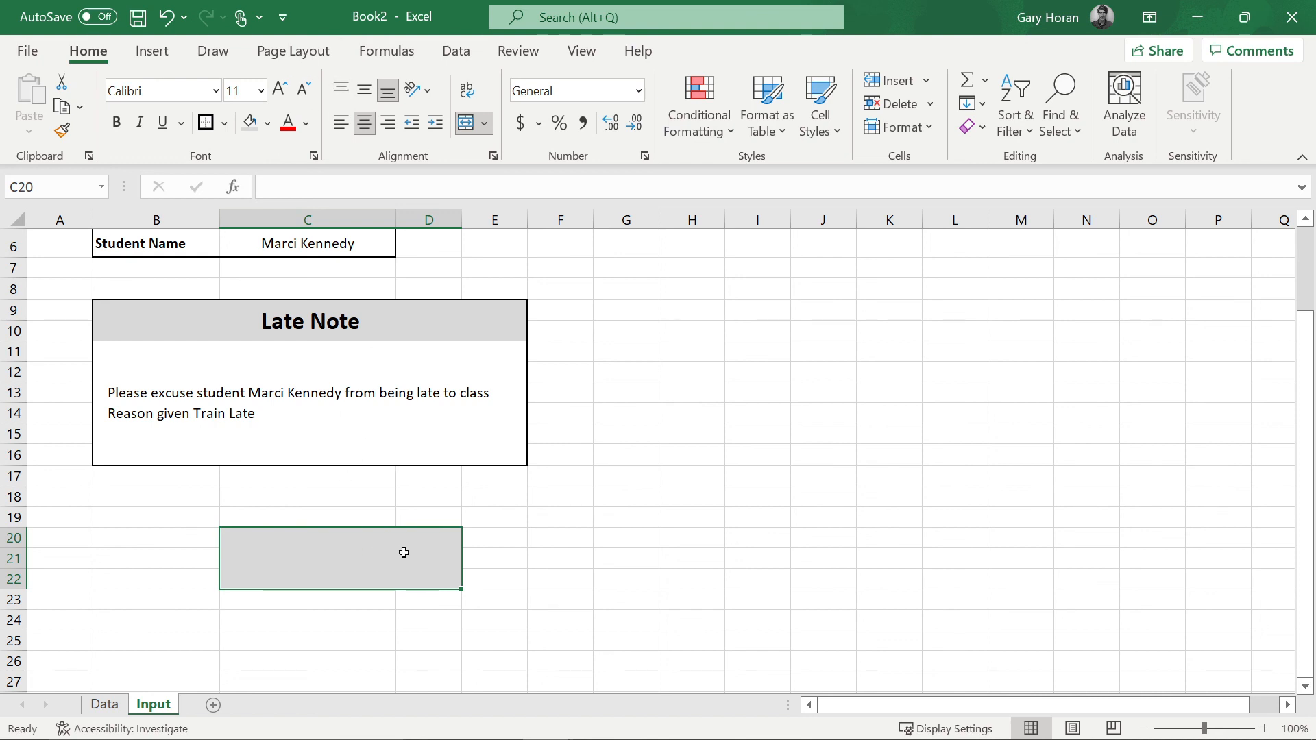
Enter "Click to Print" in the merged gray cell C20 and align it vertically to the middle
type("PCli")
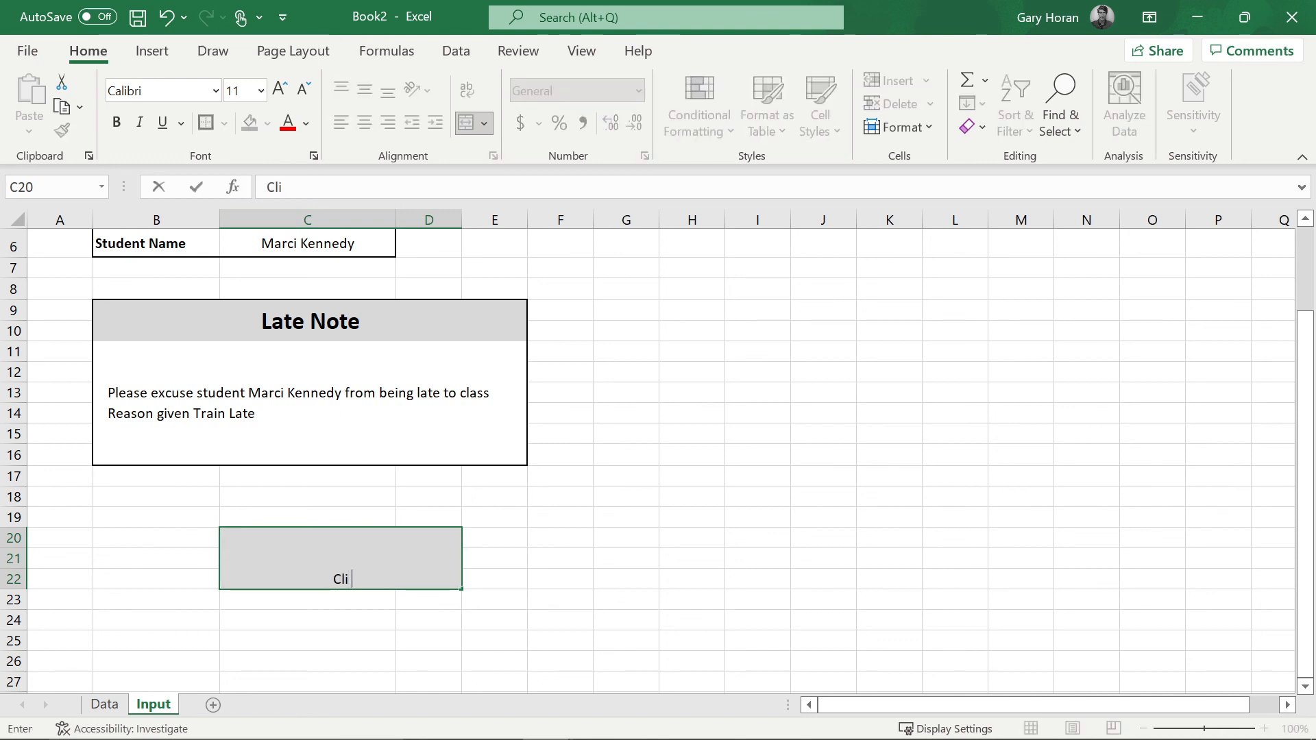
type("ck to Print")
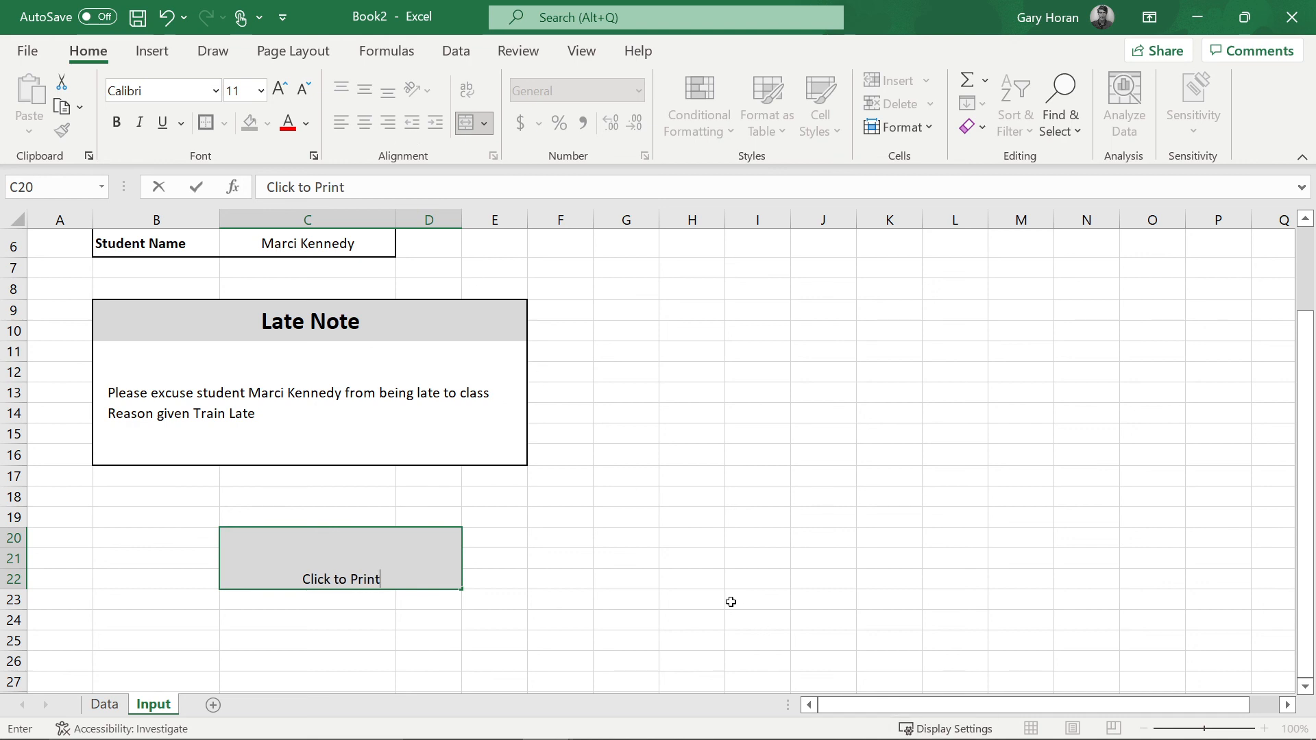
key("Return")
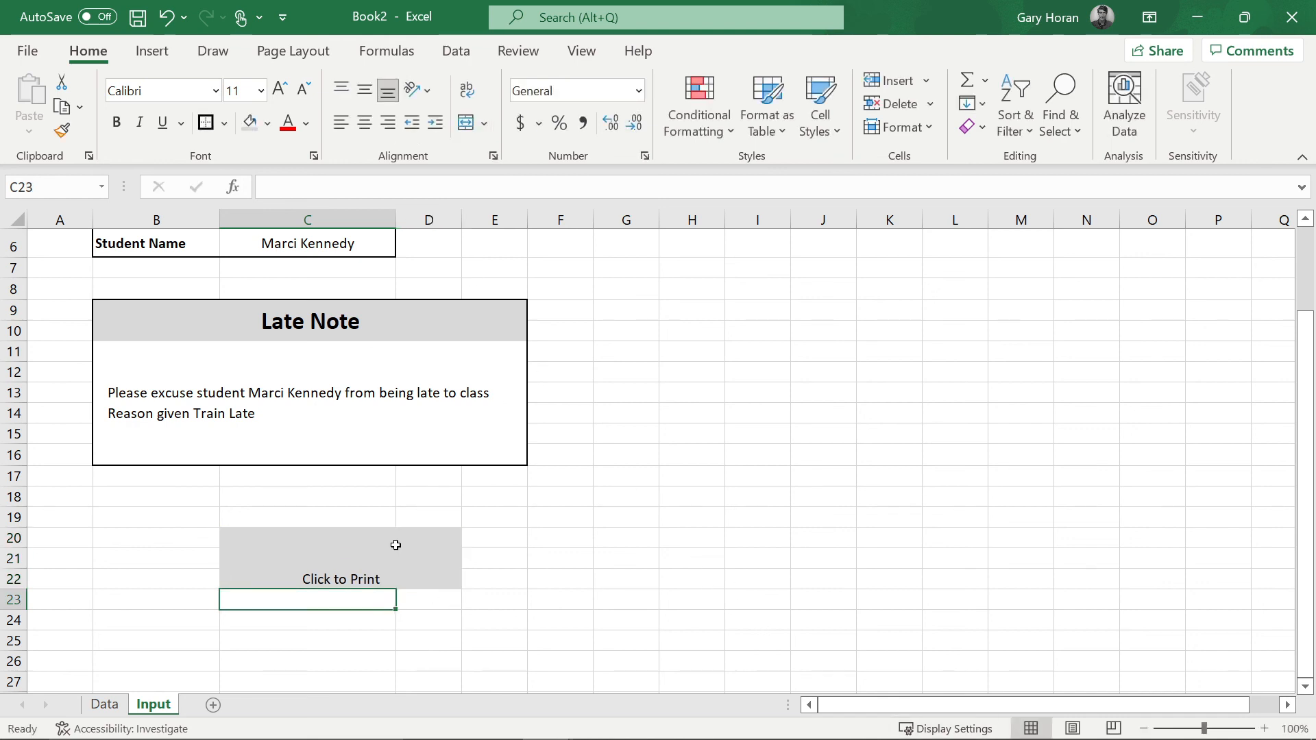
left_click(396, 544)
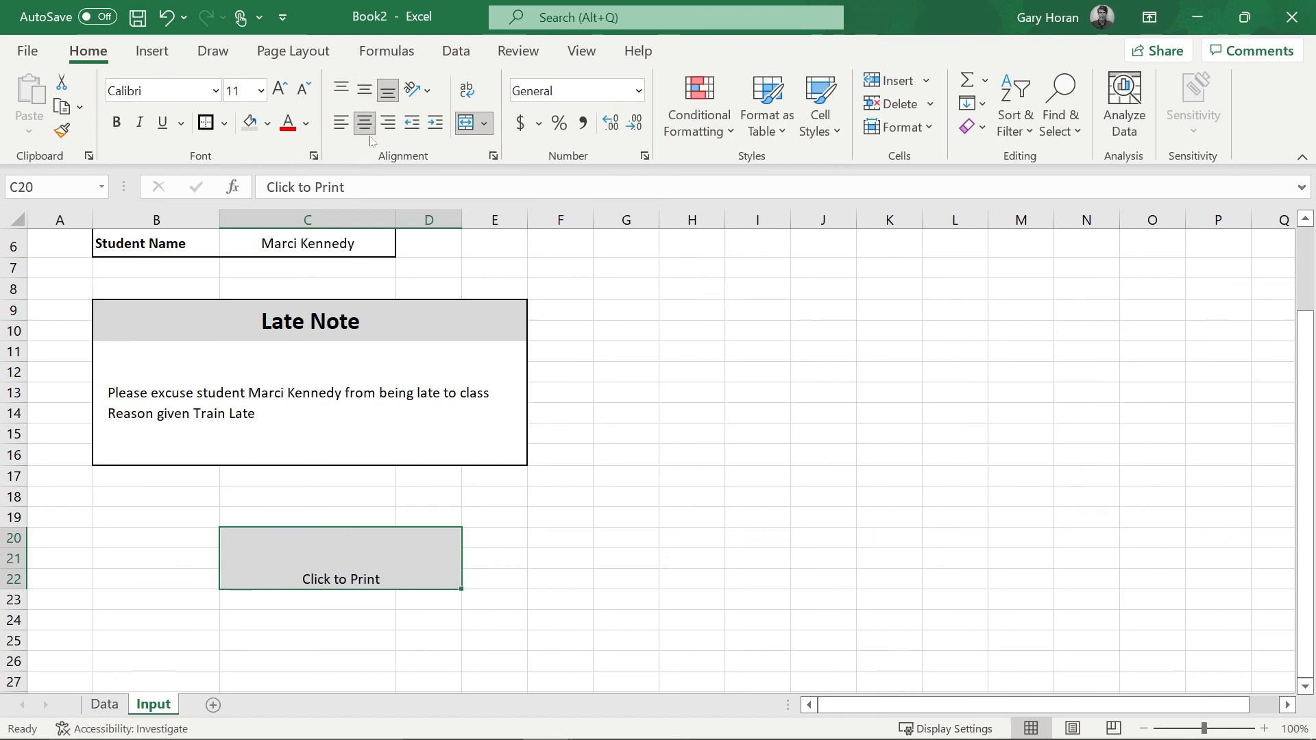
left_click(364, 89)
left_click(626, 599)
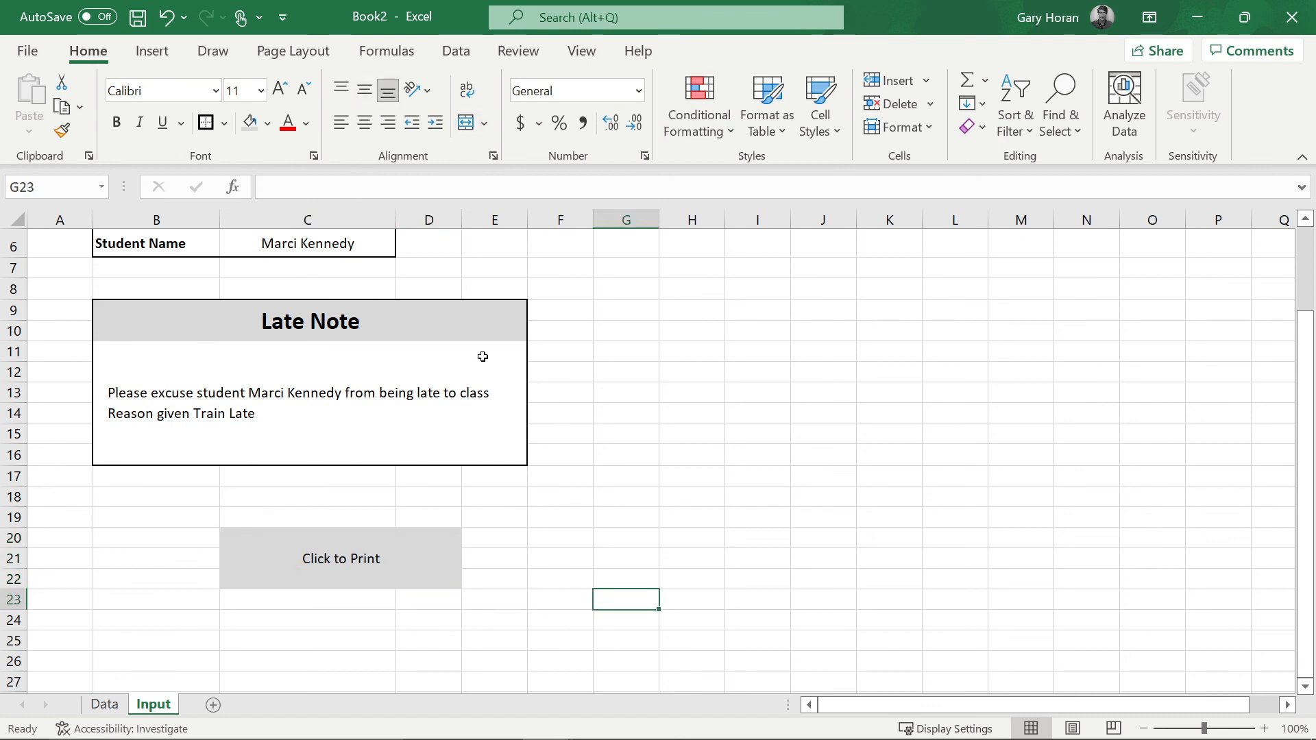
Examine the student number in C4, the reason in C5 and the VLOOKUP formula behind the student name in C6
scroll(521, 458, "up", 2)
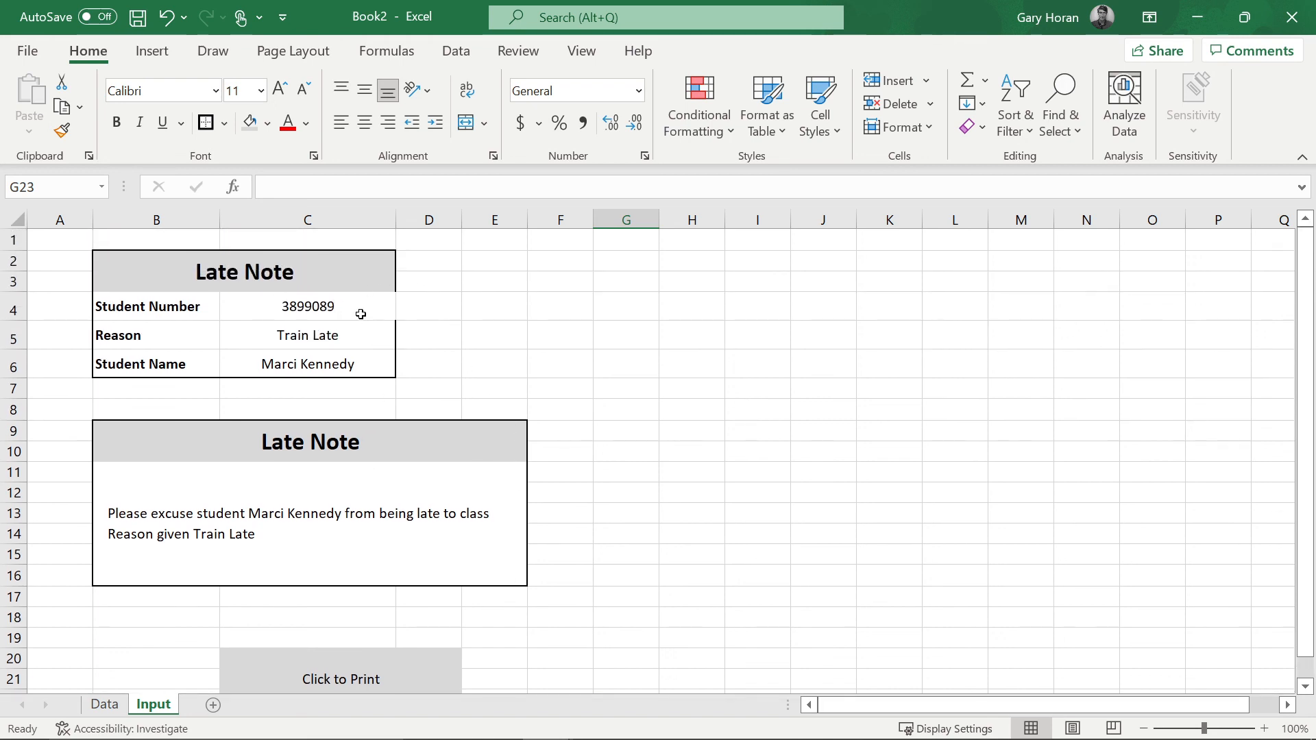
left_click(344, 300)
left_click(338, 327)
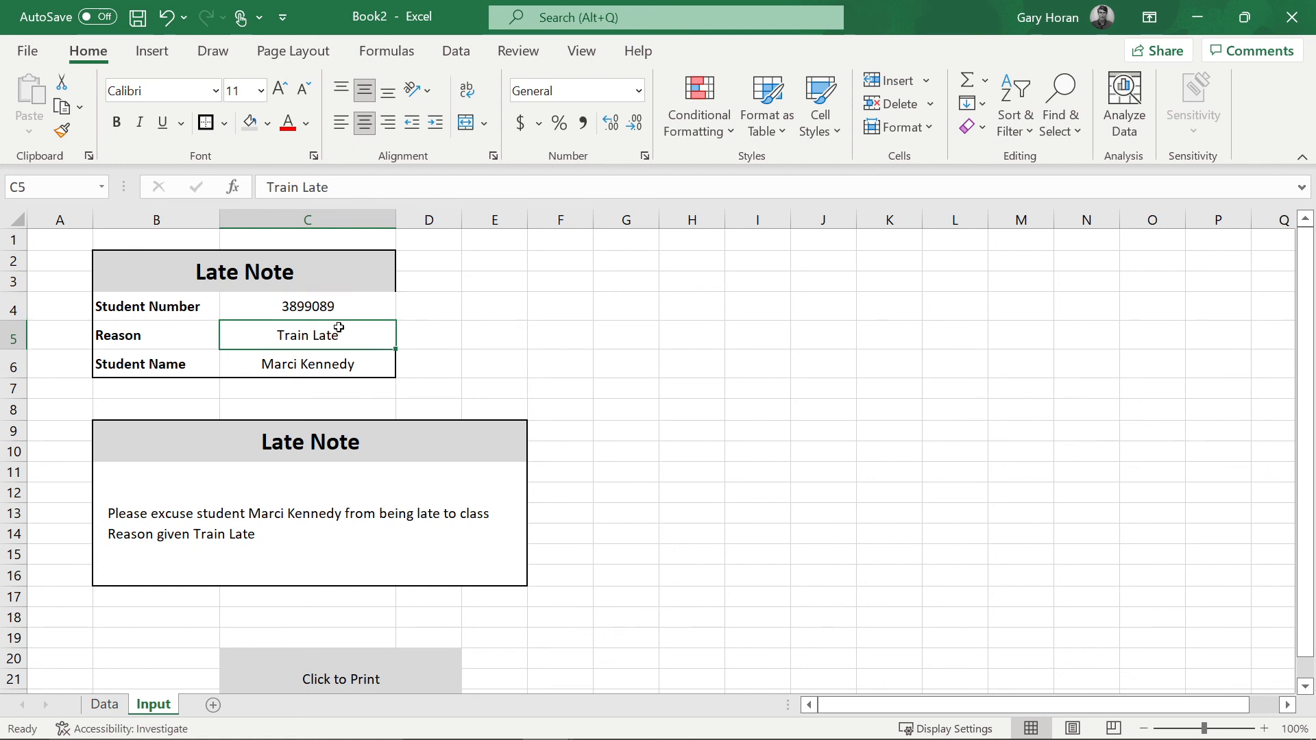
left_click(346, 364)
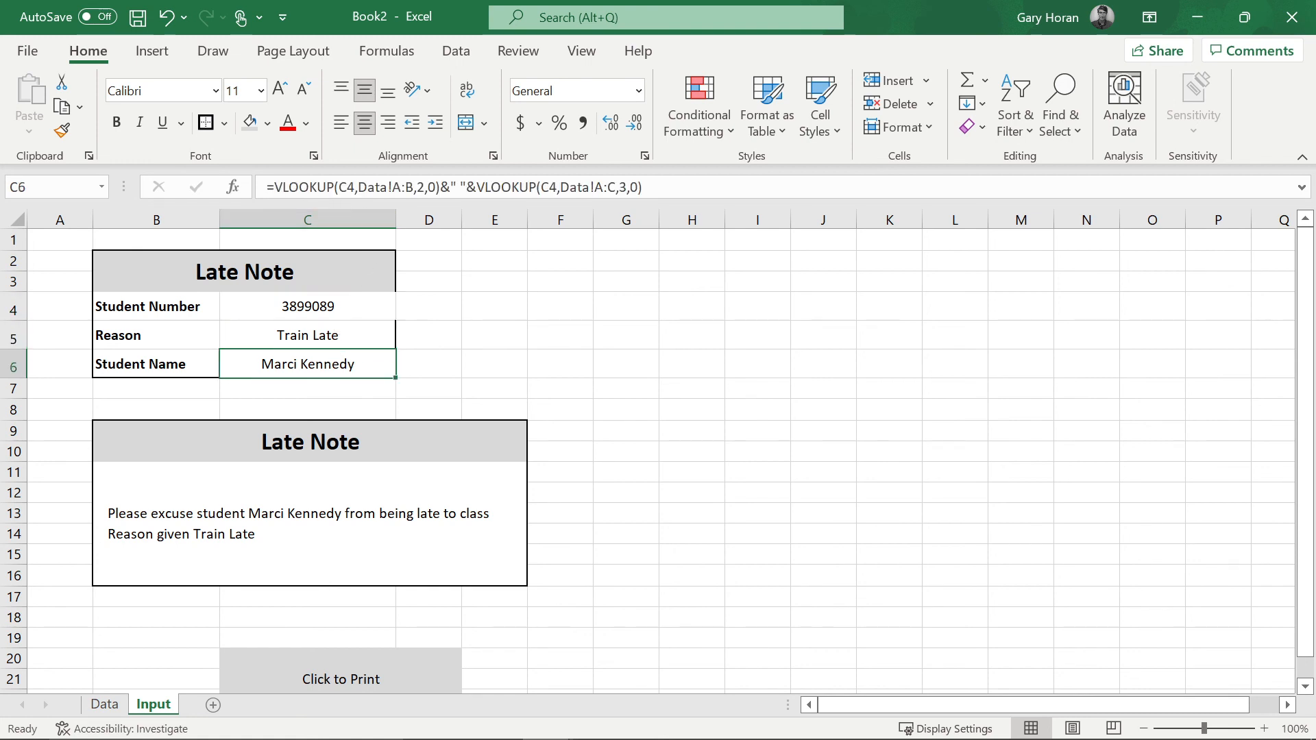
left_click_drag(272, 187, 440, 187)
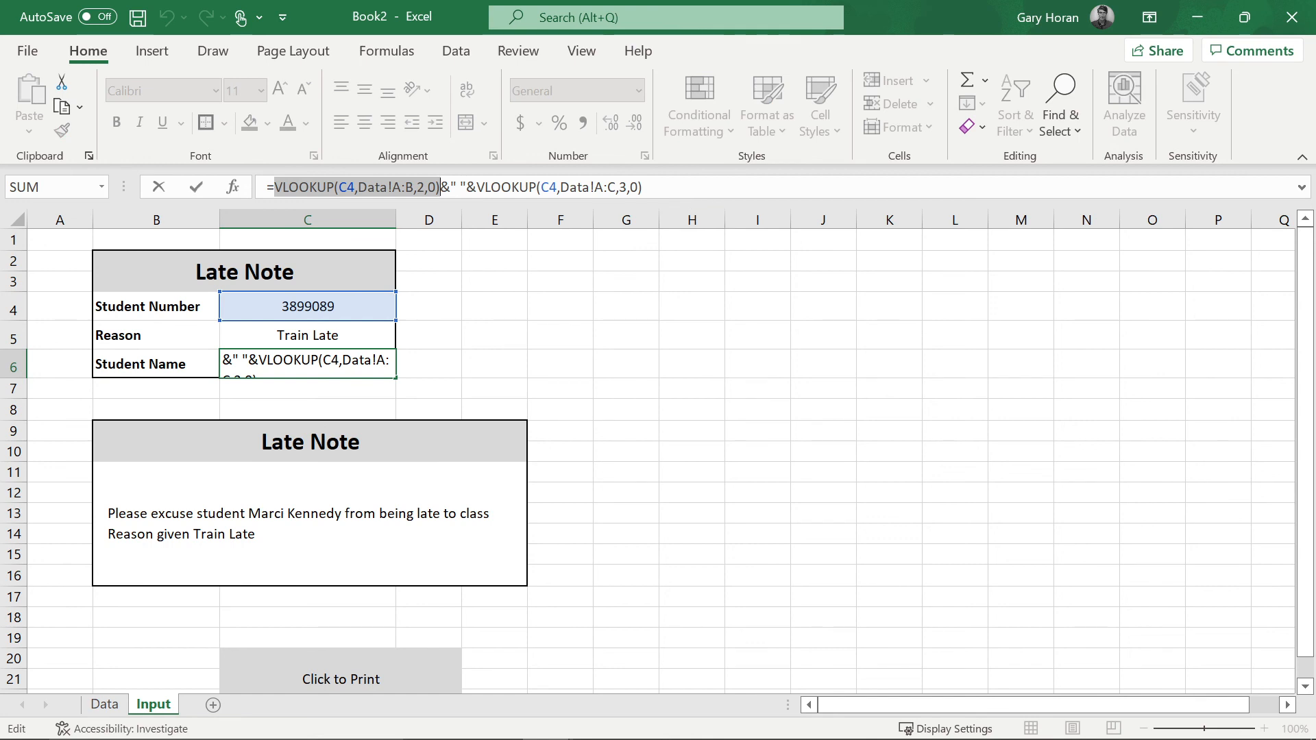
left_click(550, 346)
key("Escape")
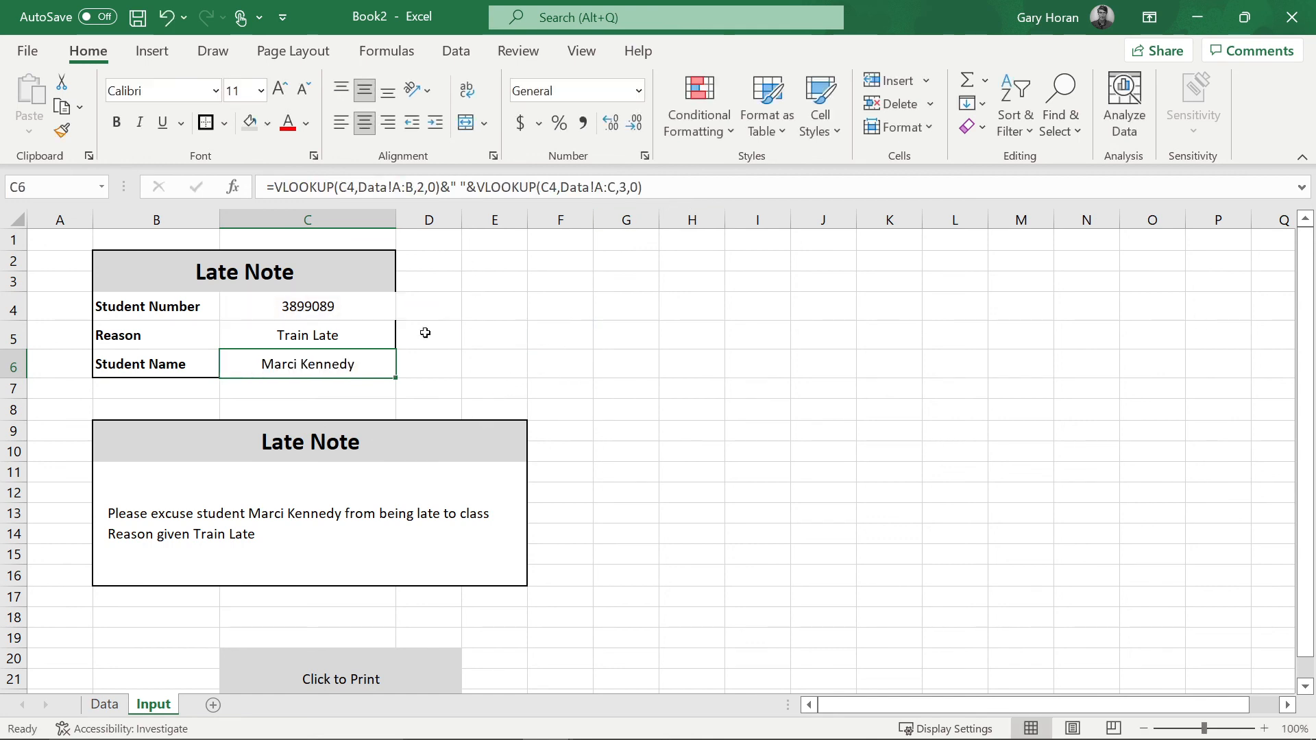
left_click(374, 313)
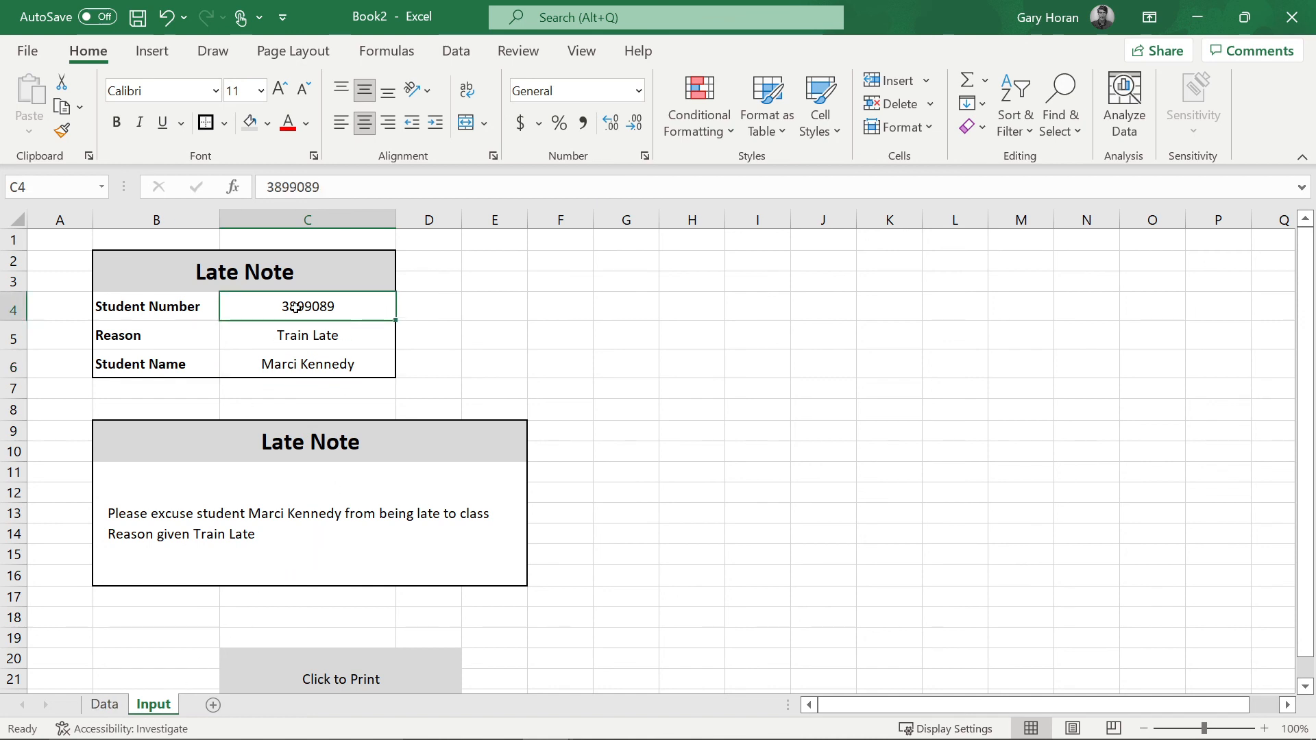
Examine the Student Number, First Name, Last Name and Height columns on the Data sheet
left_click(107, 704)
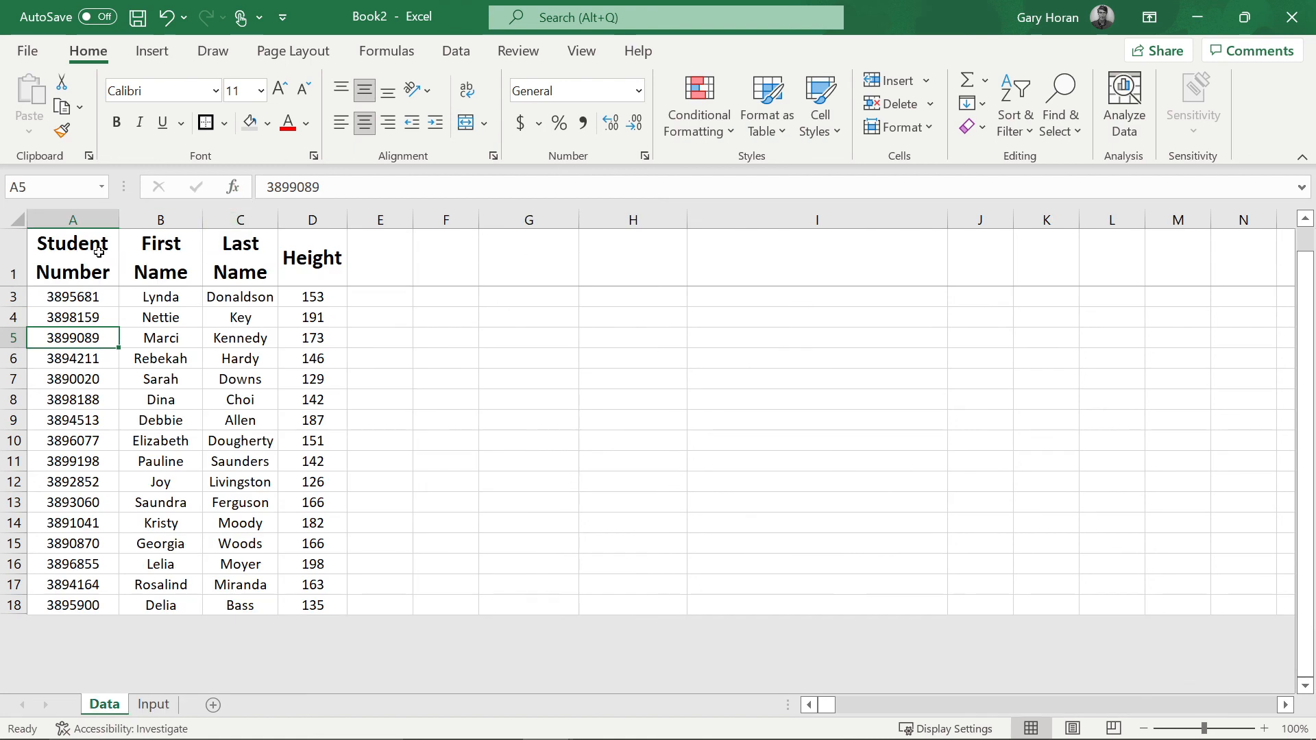
left_click_drag(99, 252, 97, 438)
left_click_drag(137, 263, 152, 478)
left_click_drag(241, 264, 257, 479)
left_click_drag(305, 266, 322, 439)
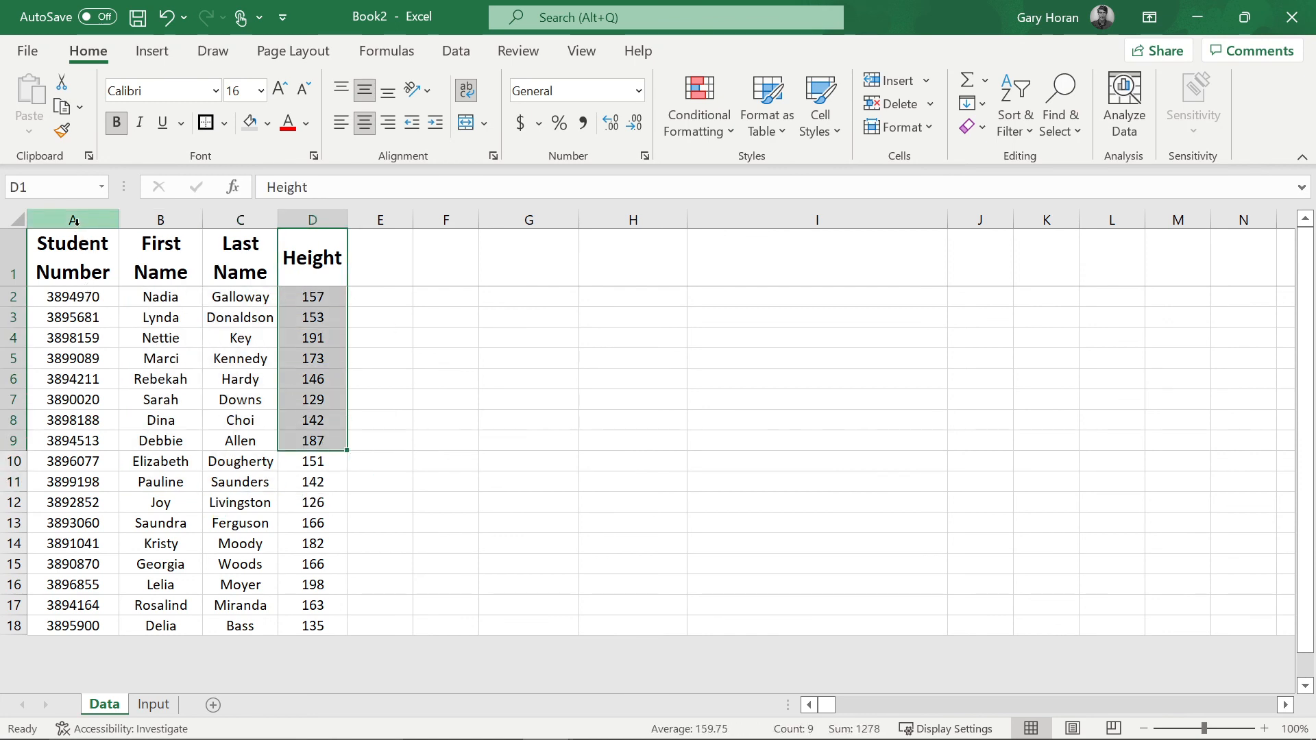
left_click_drag(74, 299, 143, 476)
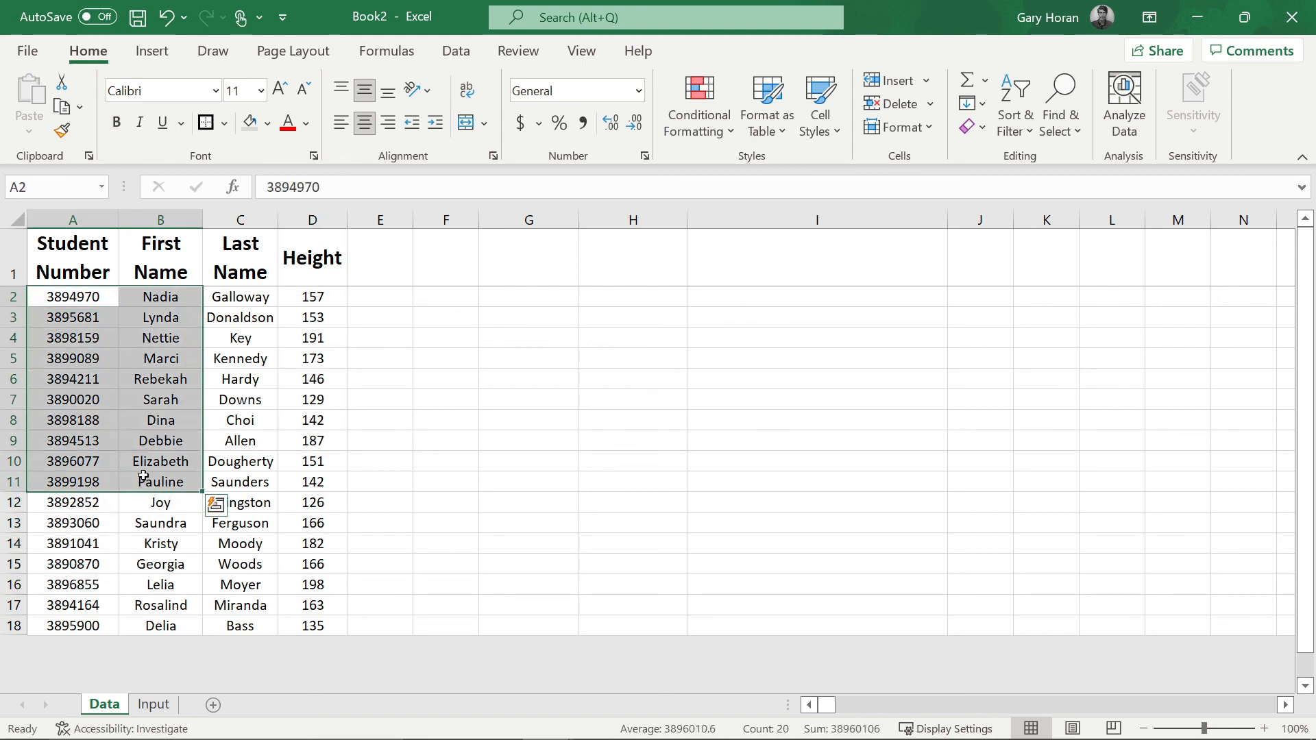